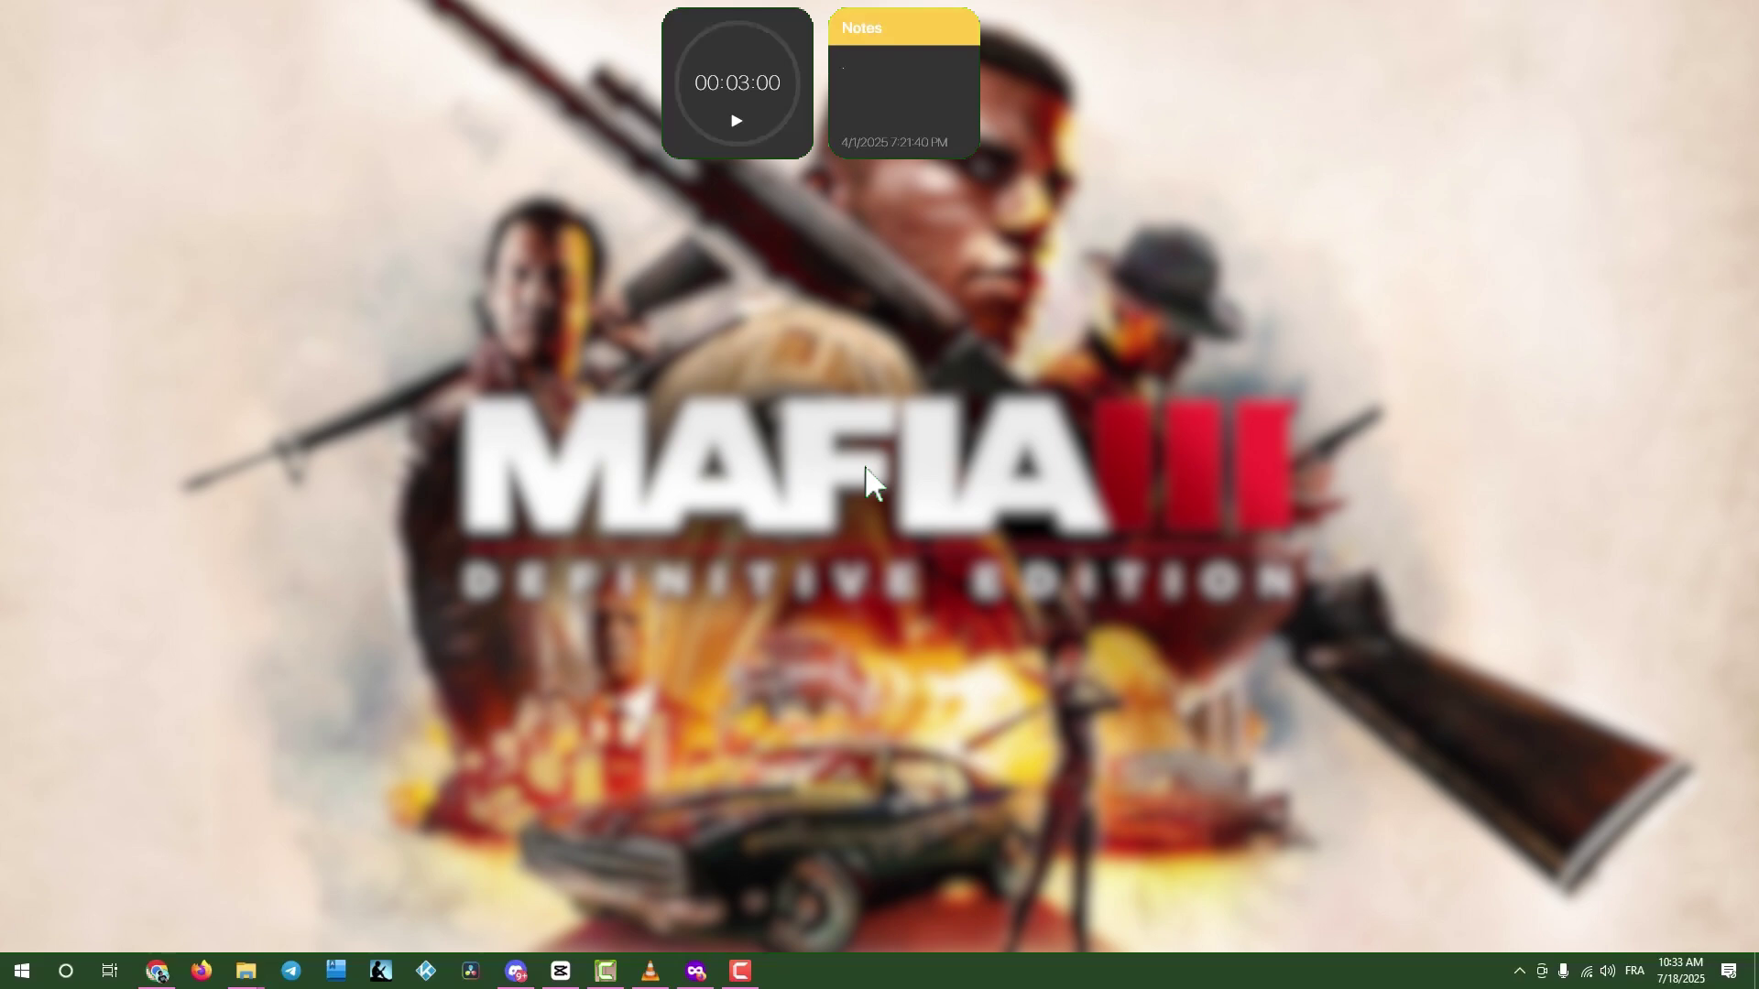
- In Device Manager, search automatically for a newer NVIDIA GeForce RTX 4060 driver; the best one is already installed
key(super)
text(device manager)
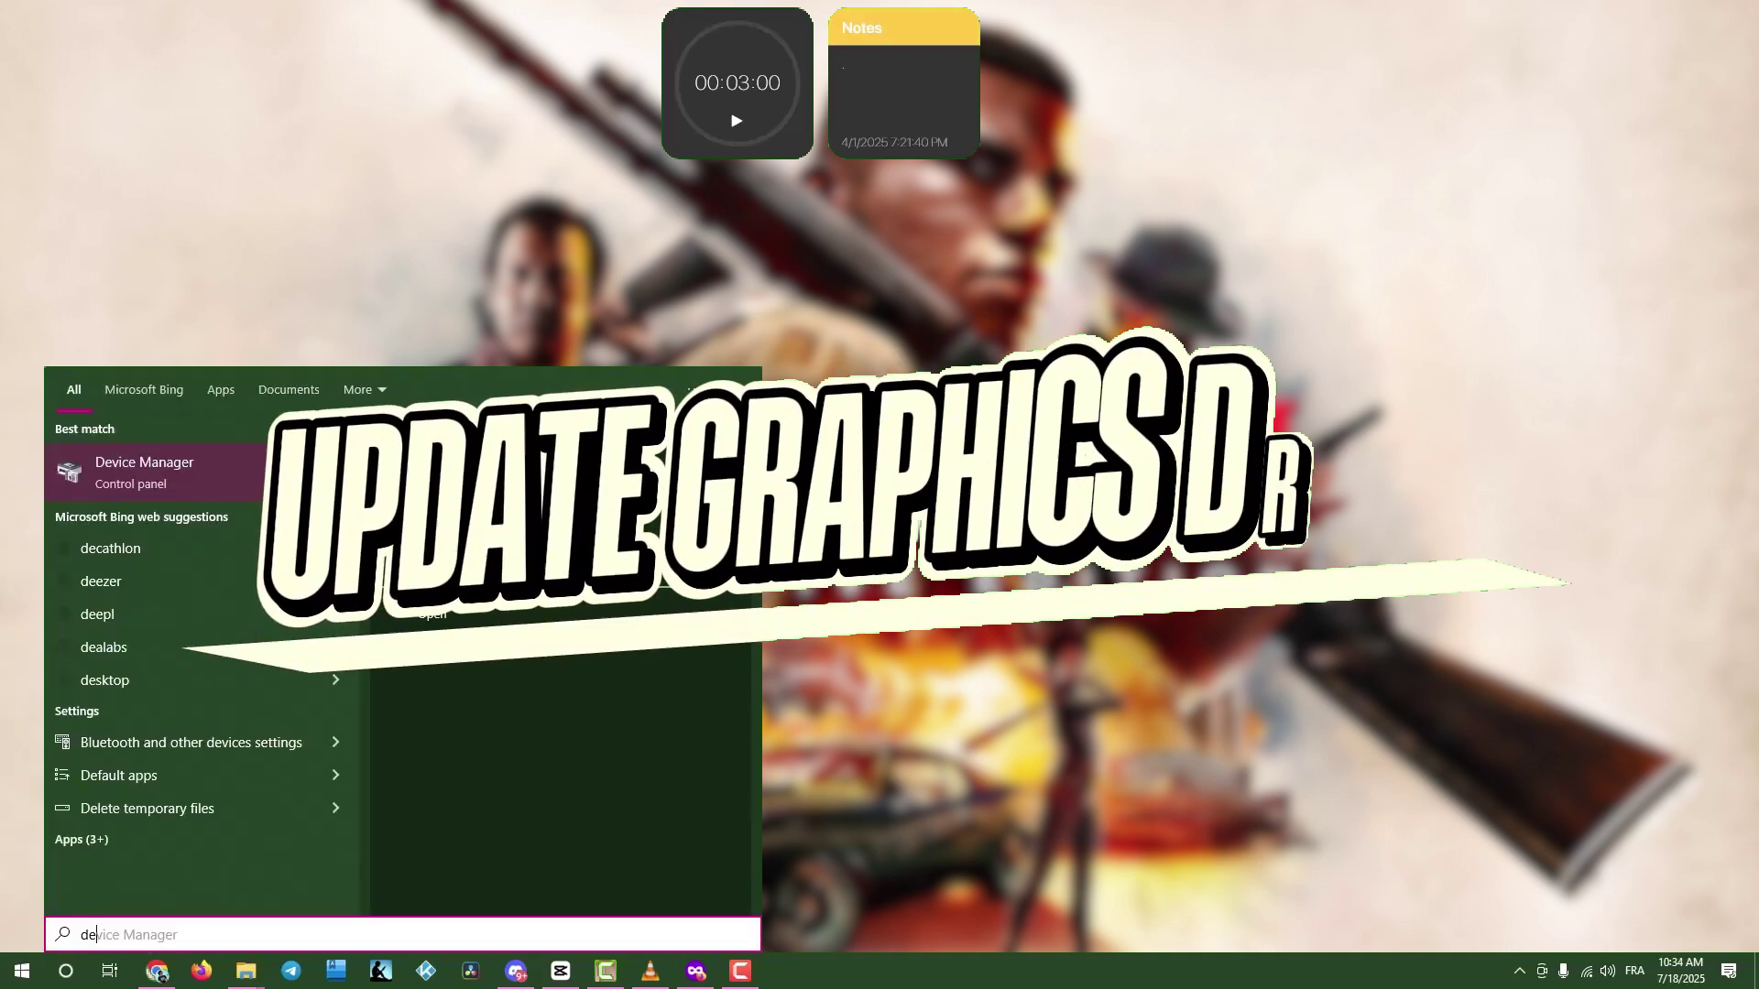
key(Return)
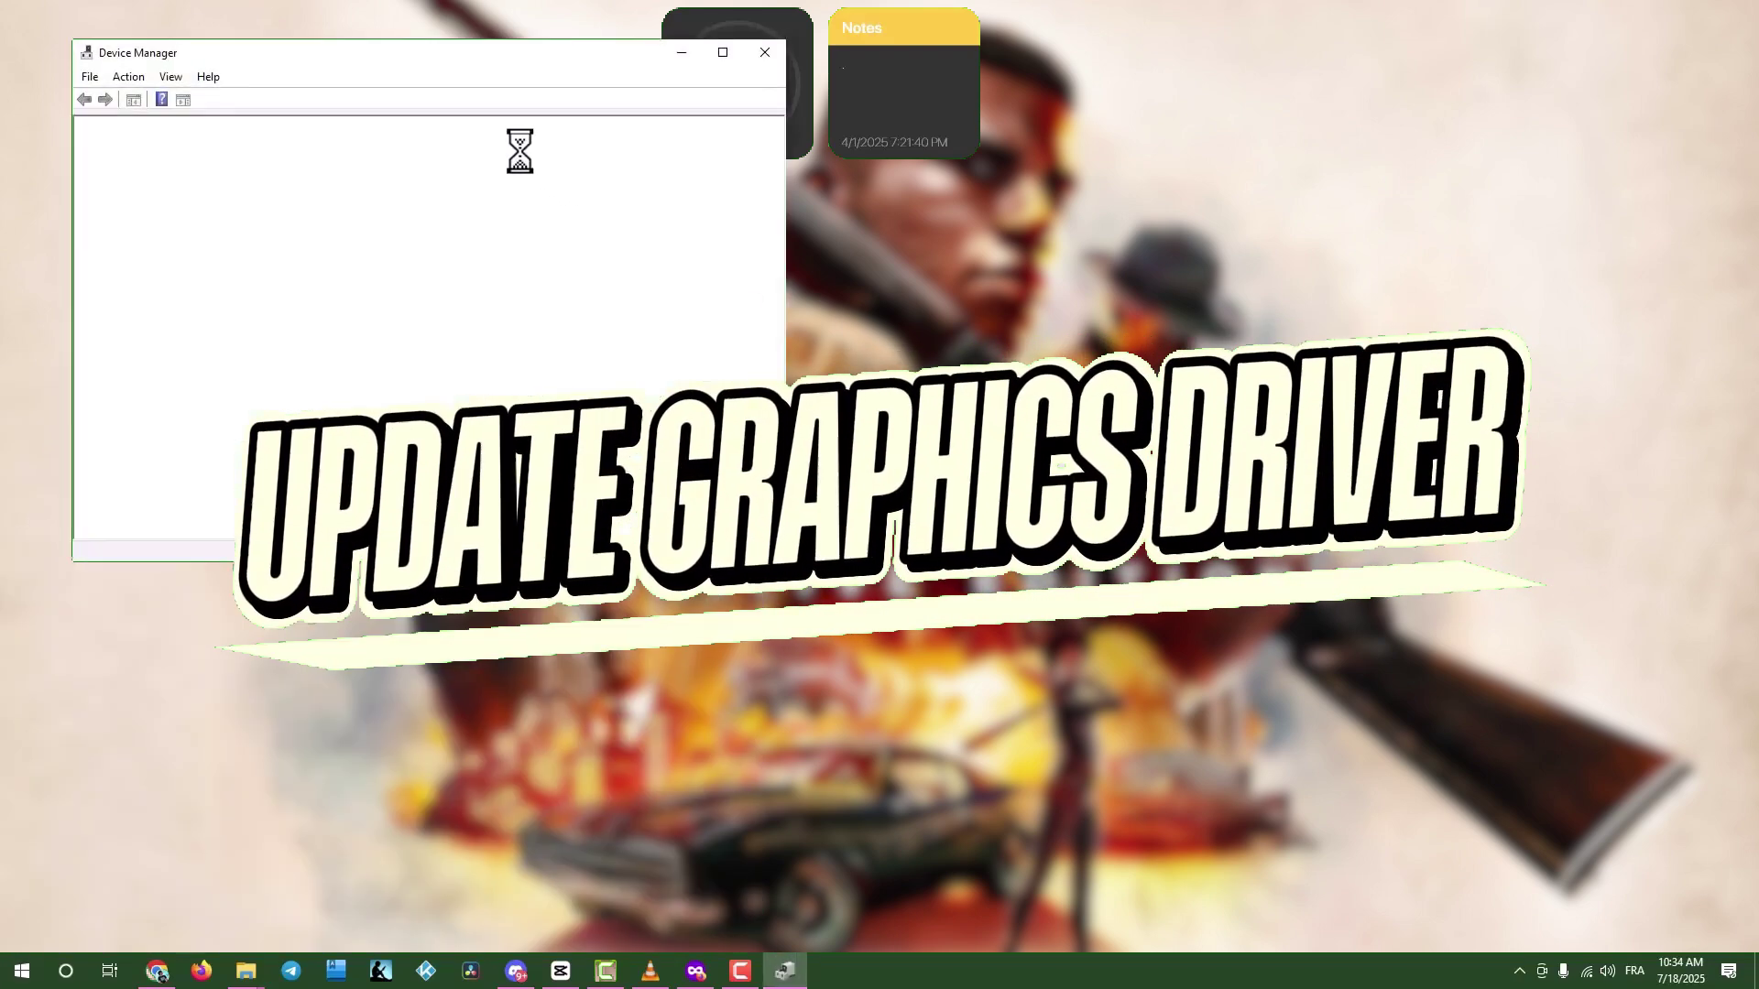
drag(481, 56, 934, 200)
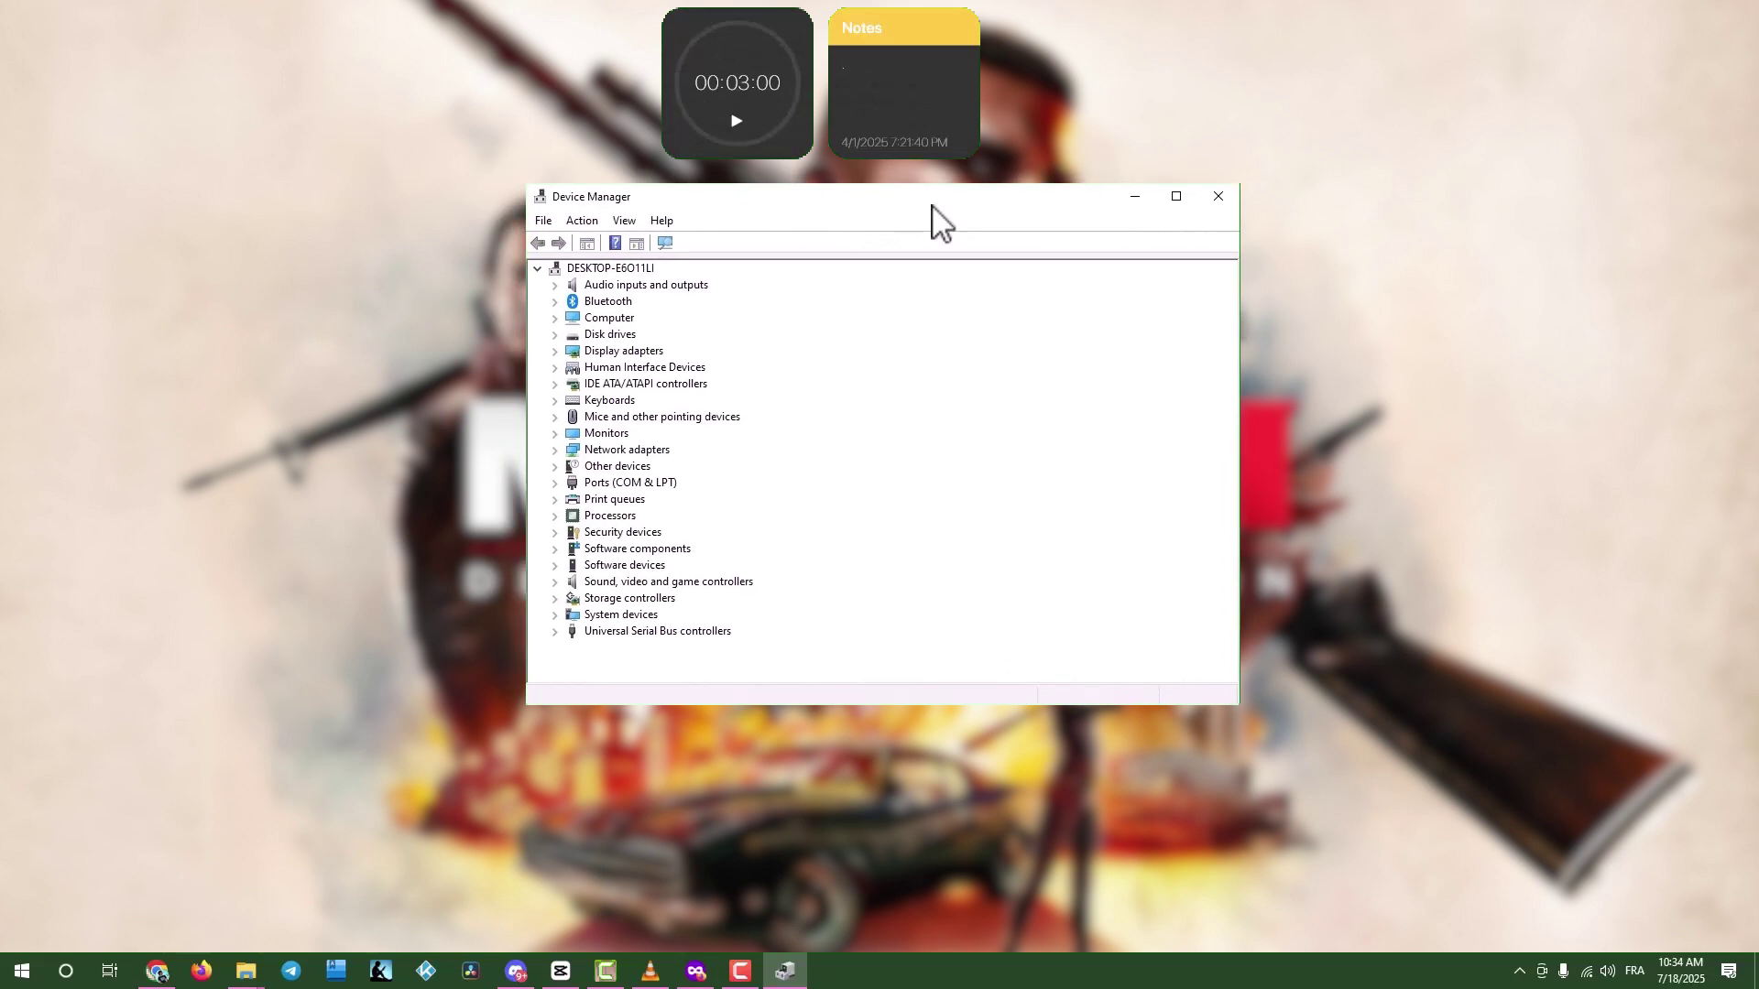
click(554, 351)
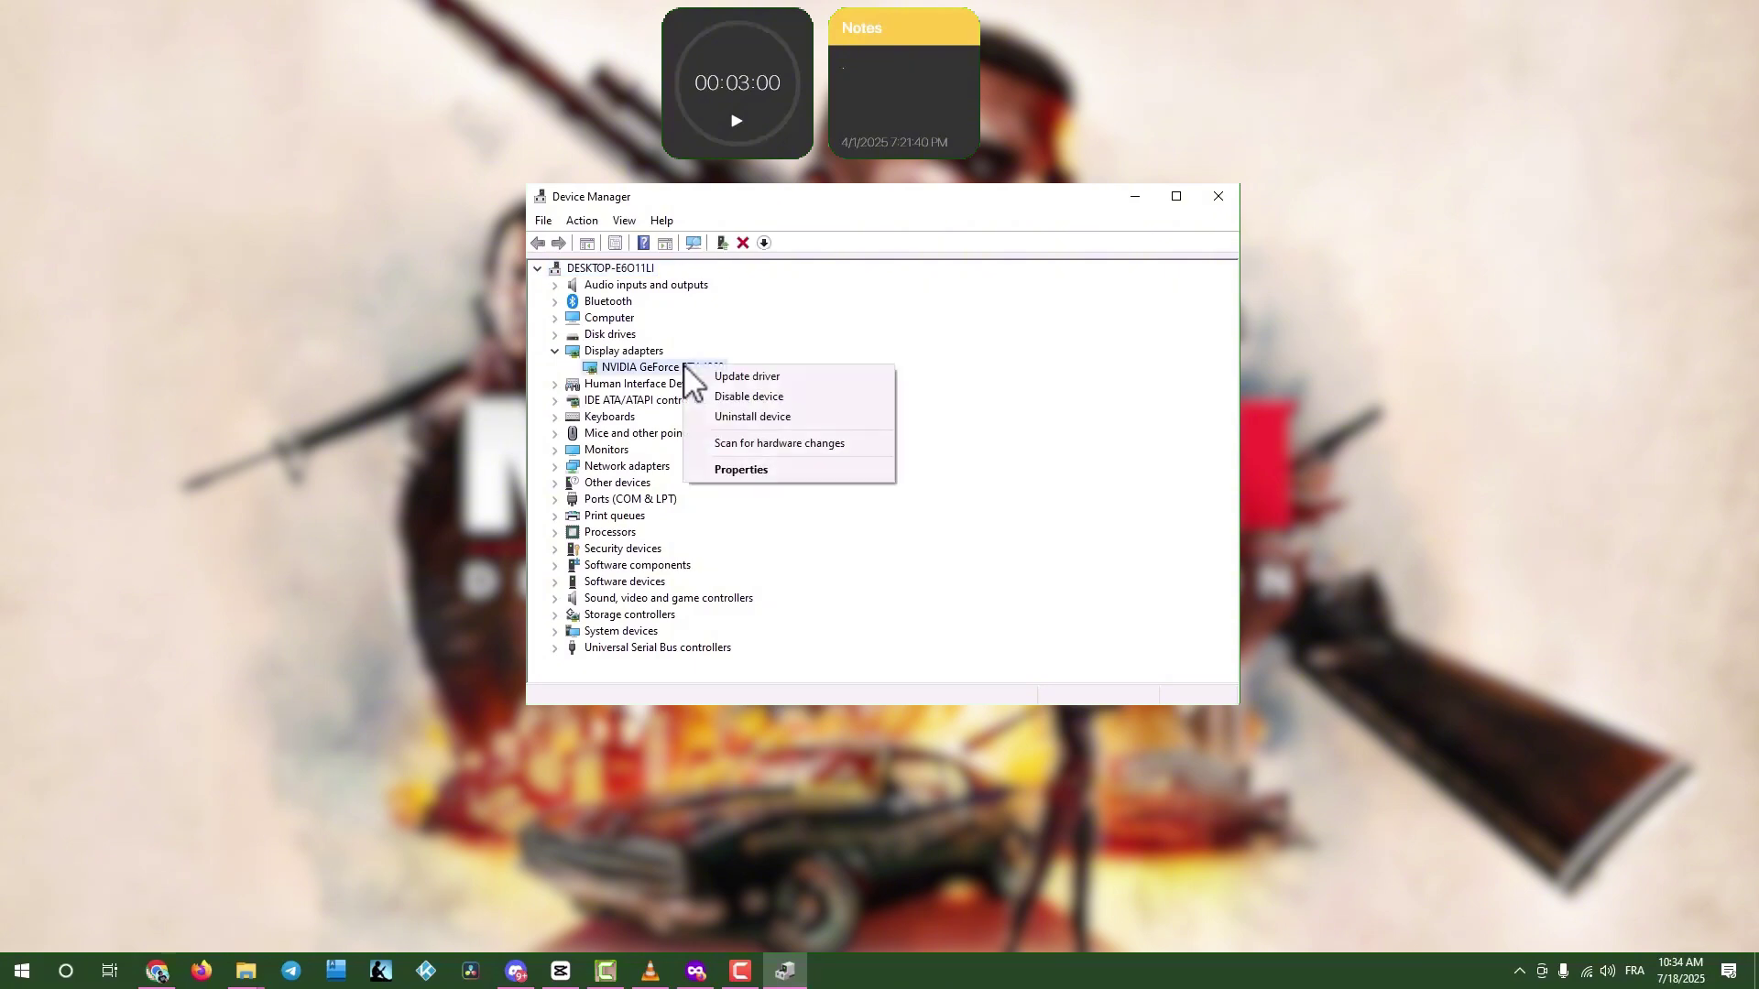
click(739, 378)
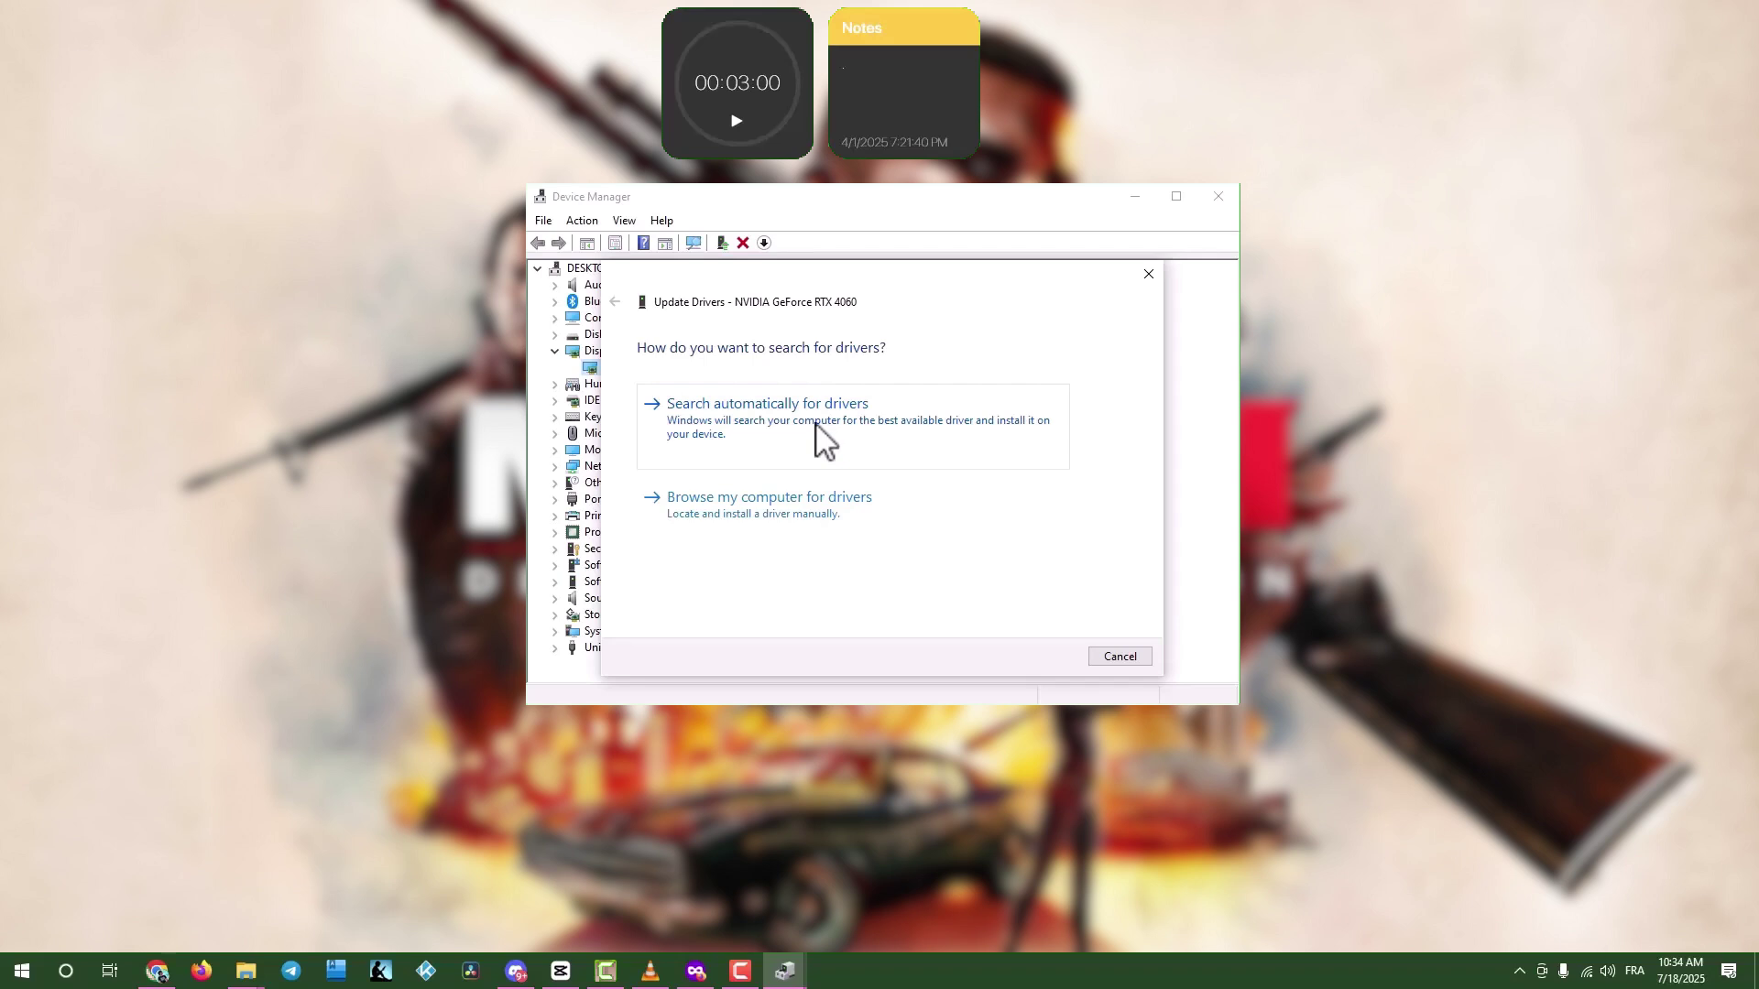
click(816, 426)
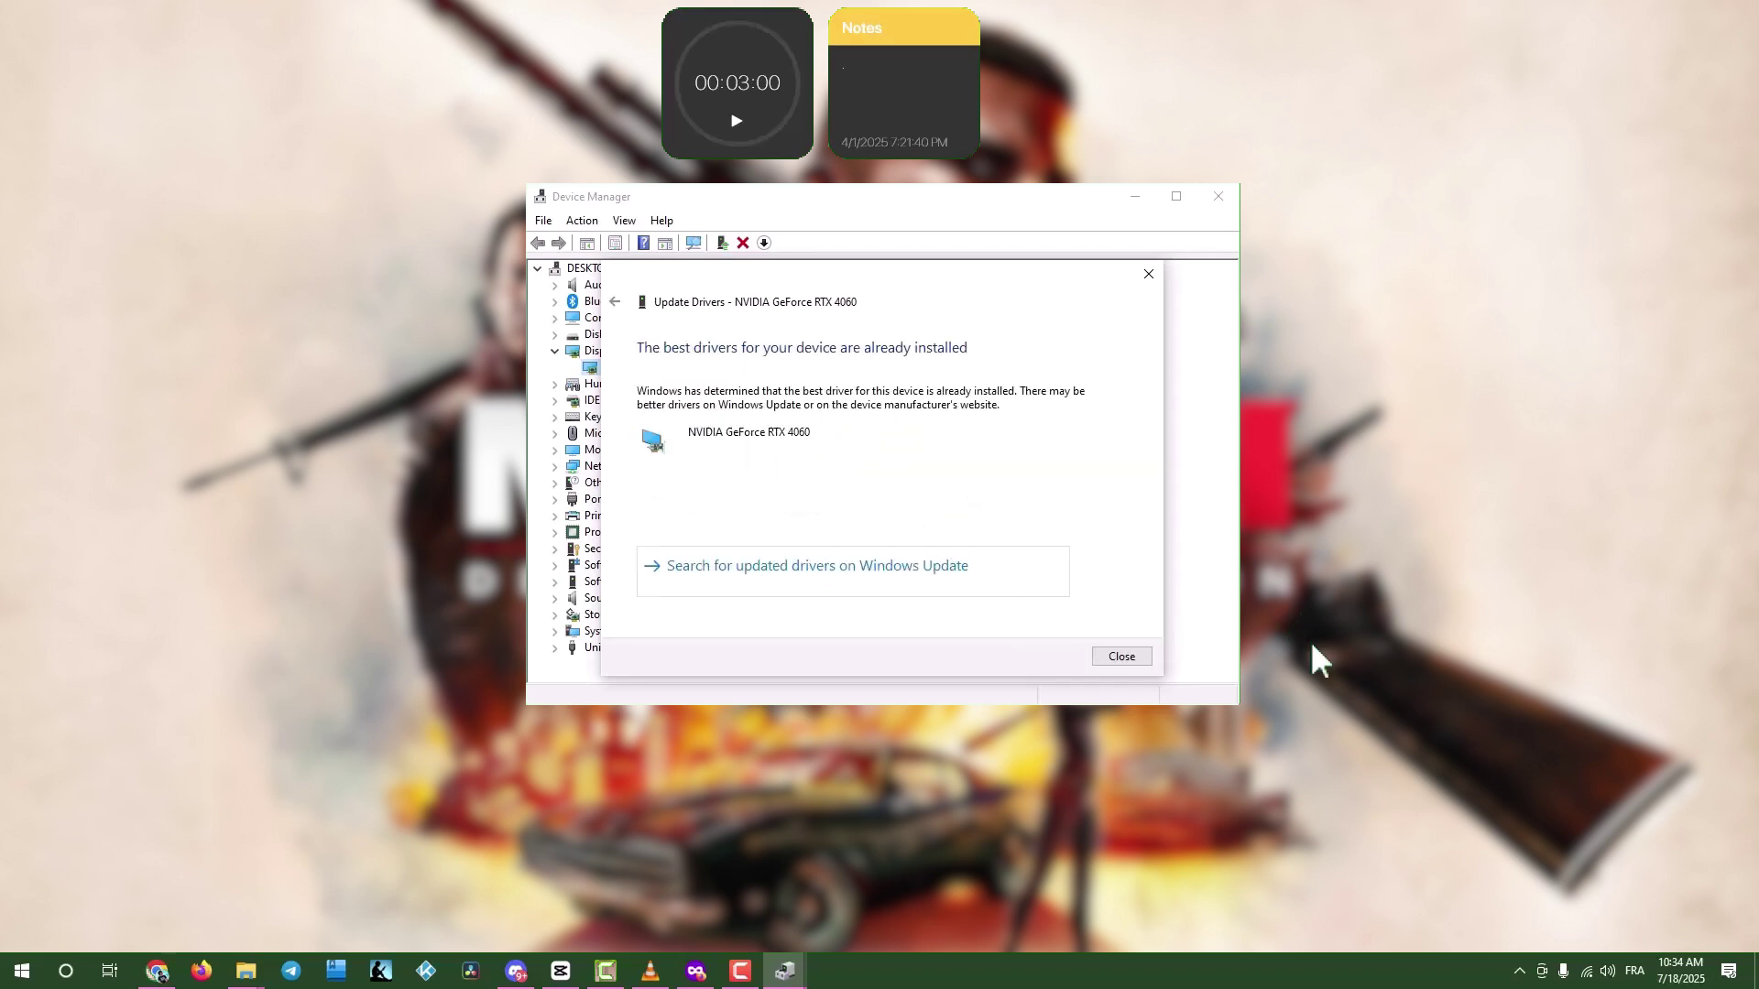
click(1115, 664)
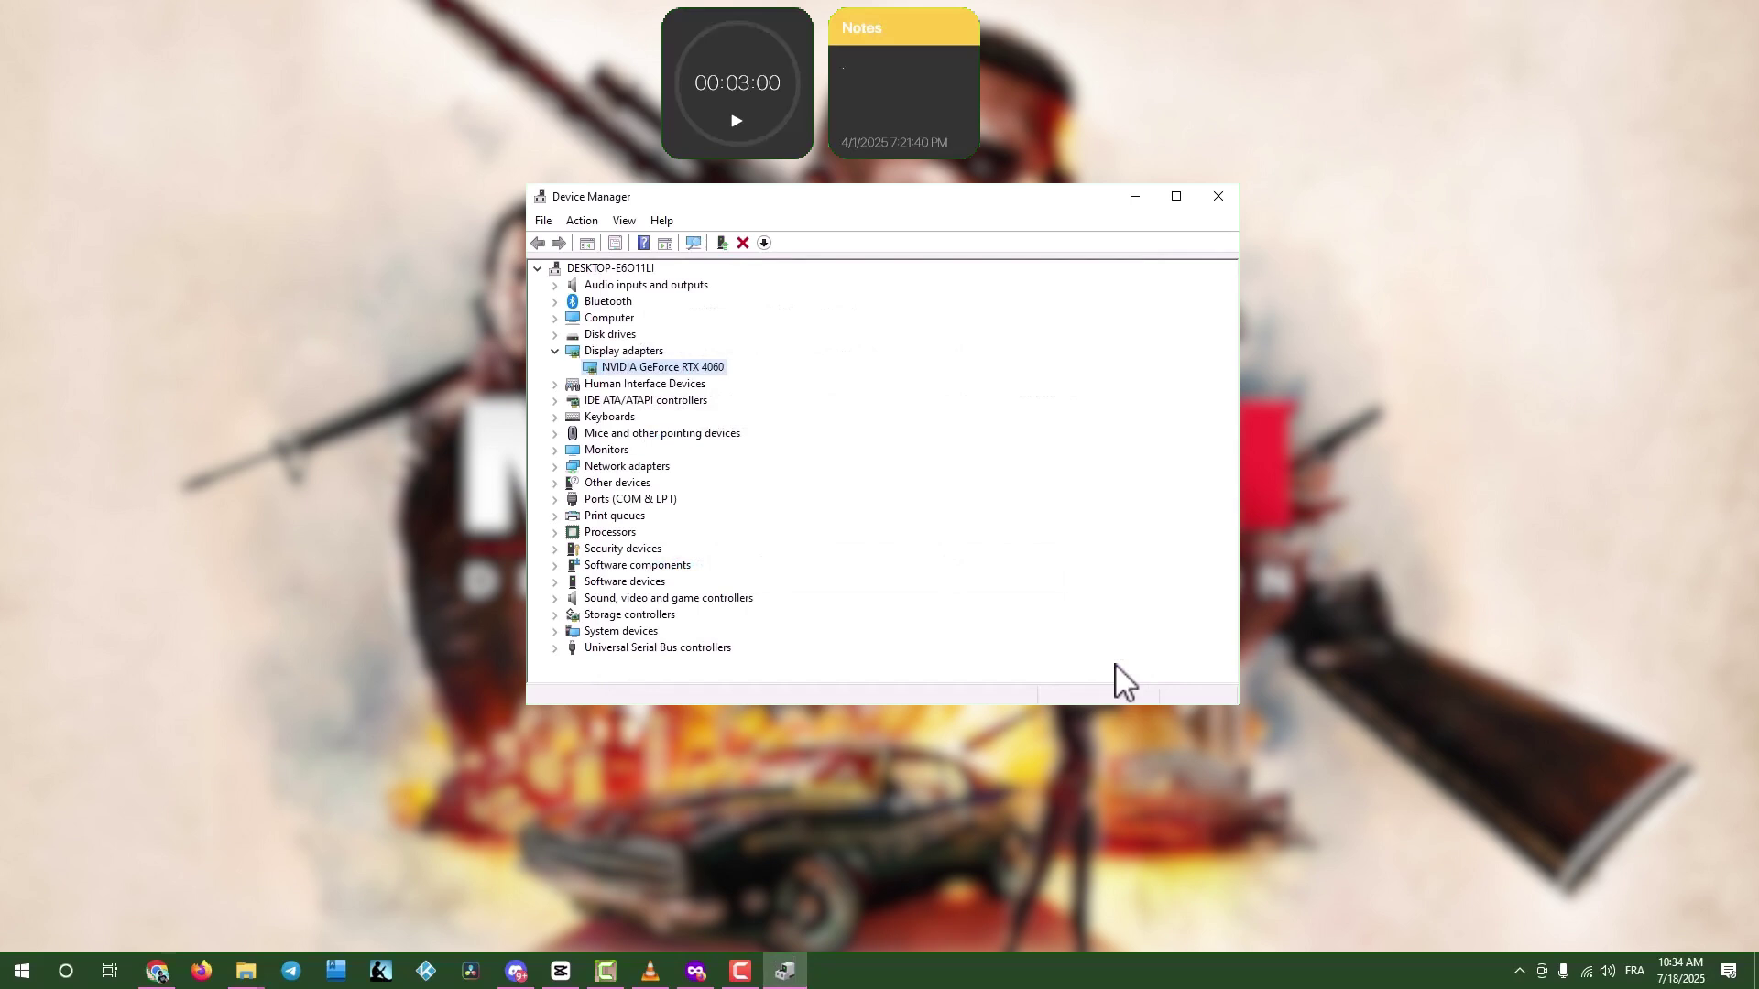
- Close Device Manager and Google 'nvidia geforce experience download' in Chrome
click(1221, 198)
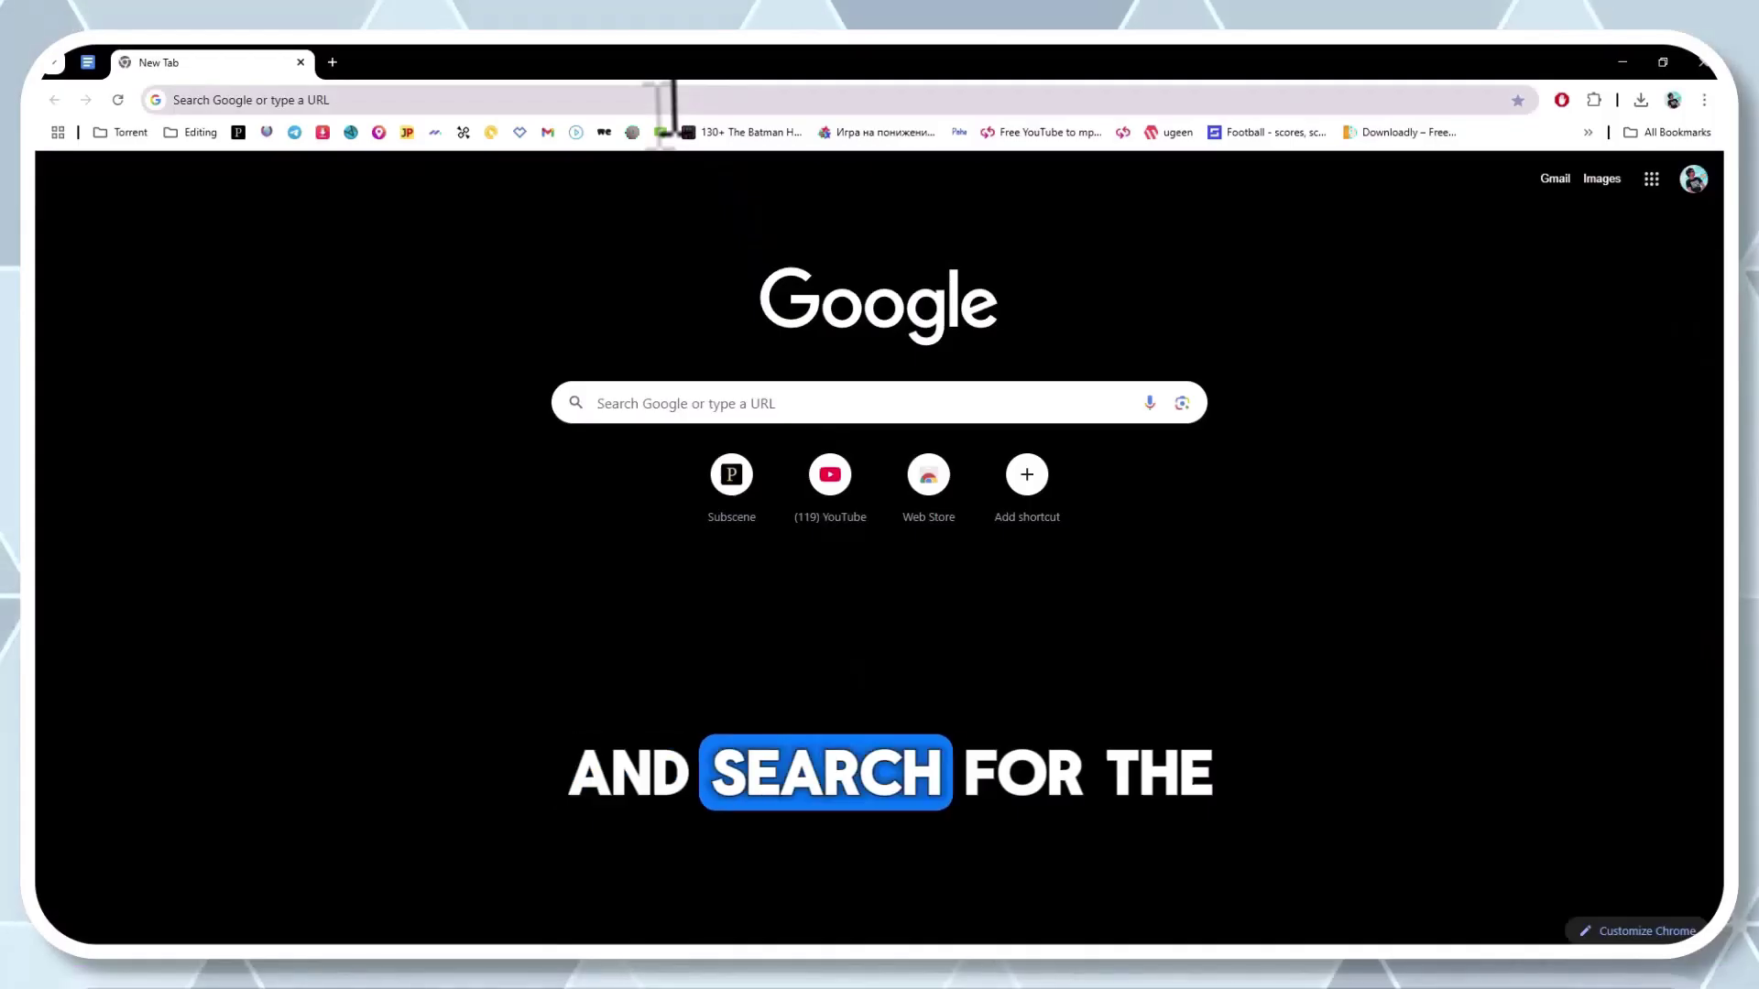
click(672, 101)
text(nvidia ge)
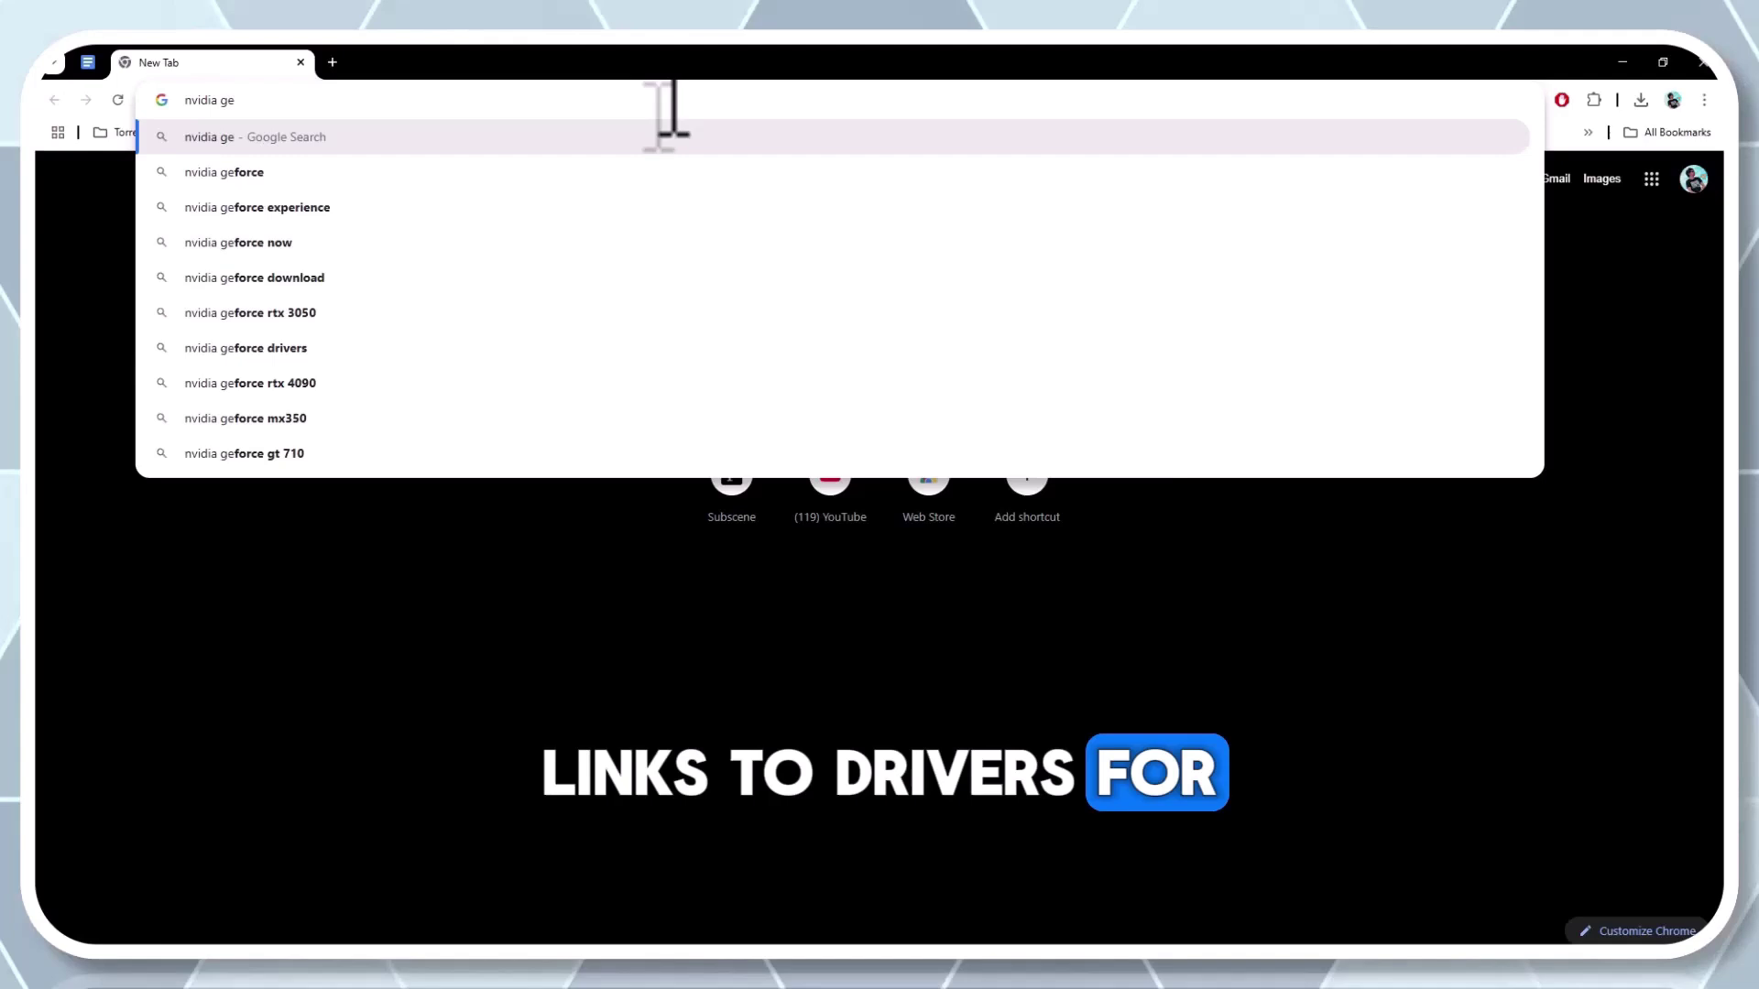
text(force experience)
key(Down)
key(Return)
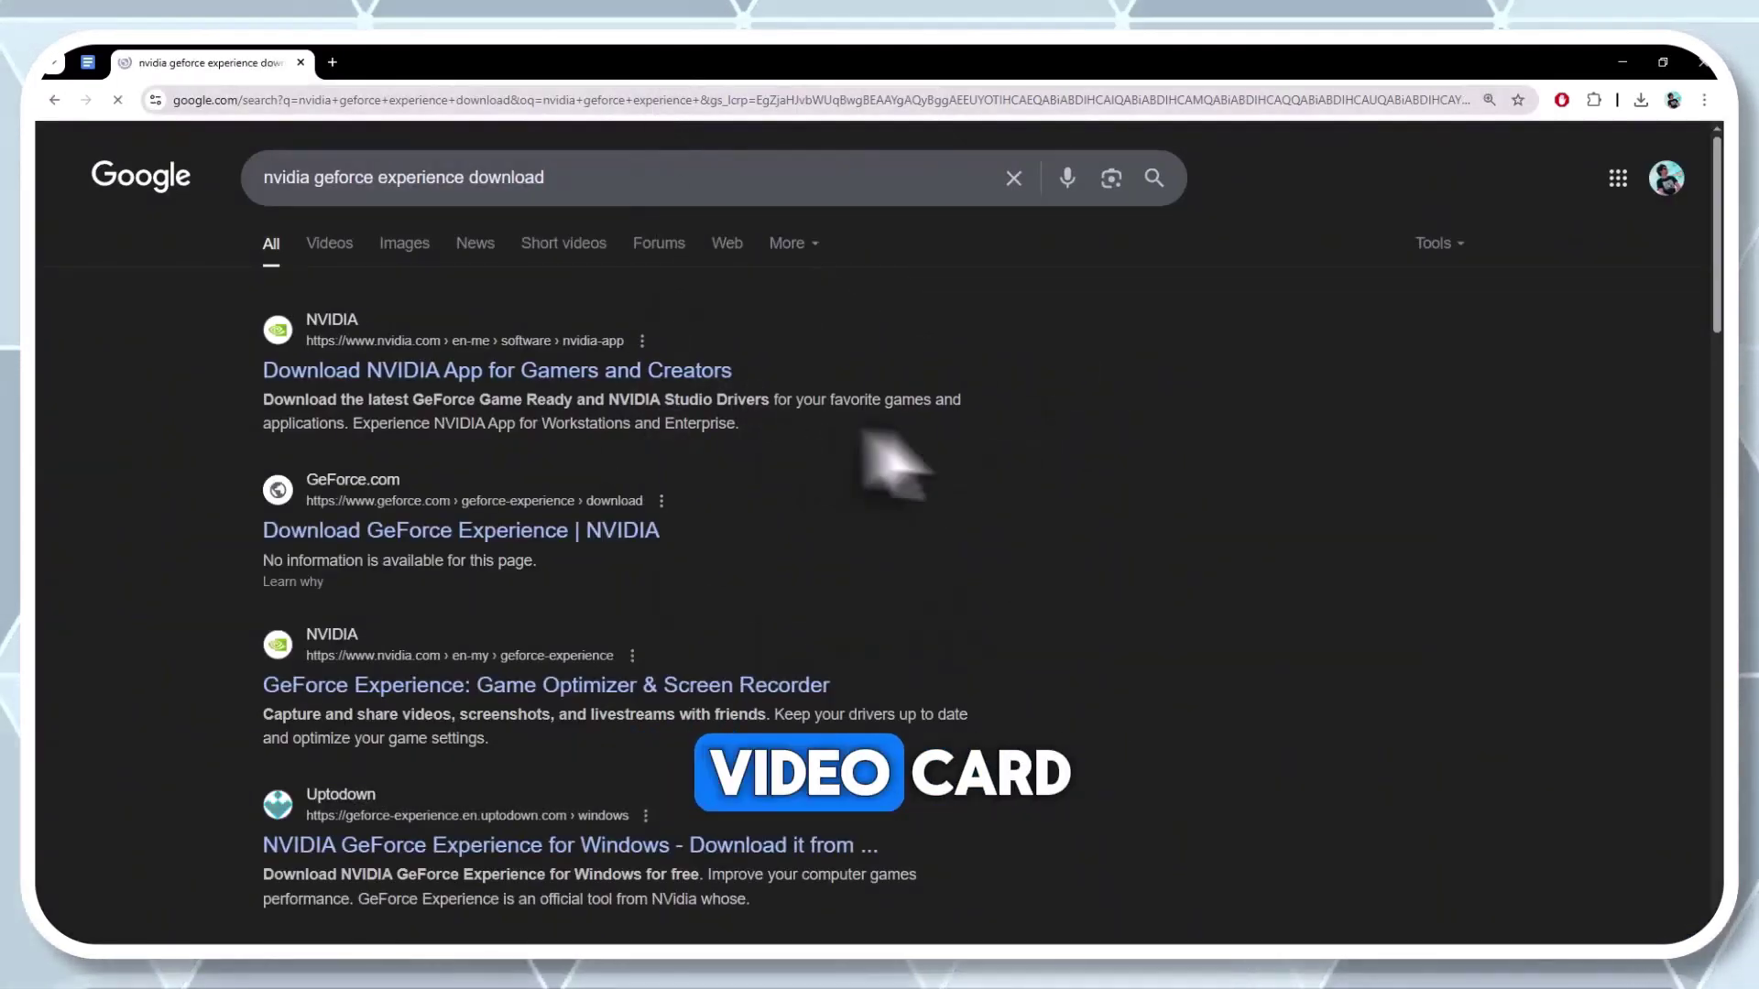
- Open NVIDIA's official app page and watch the NVIDIA App installer download
click(530, 368)
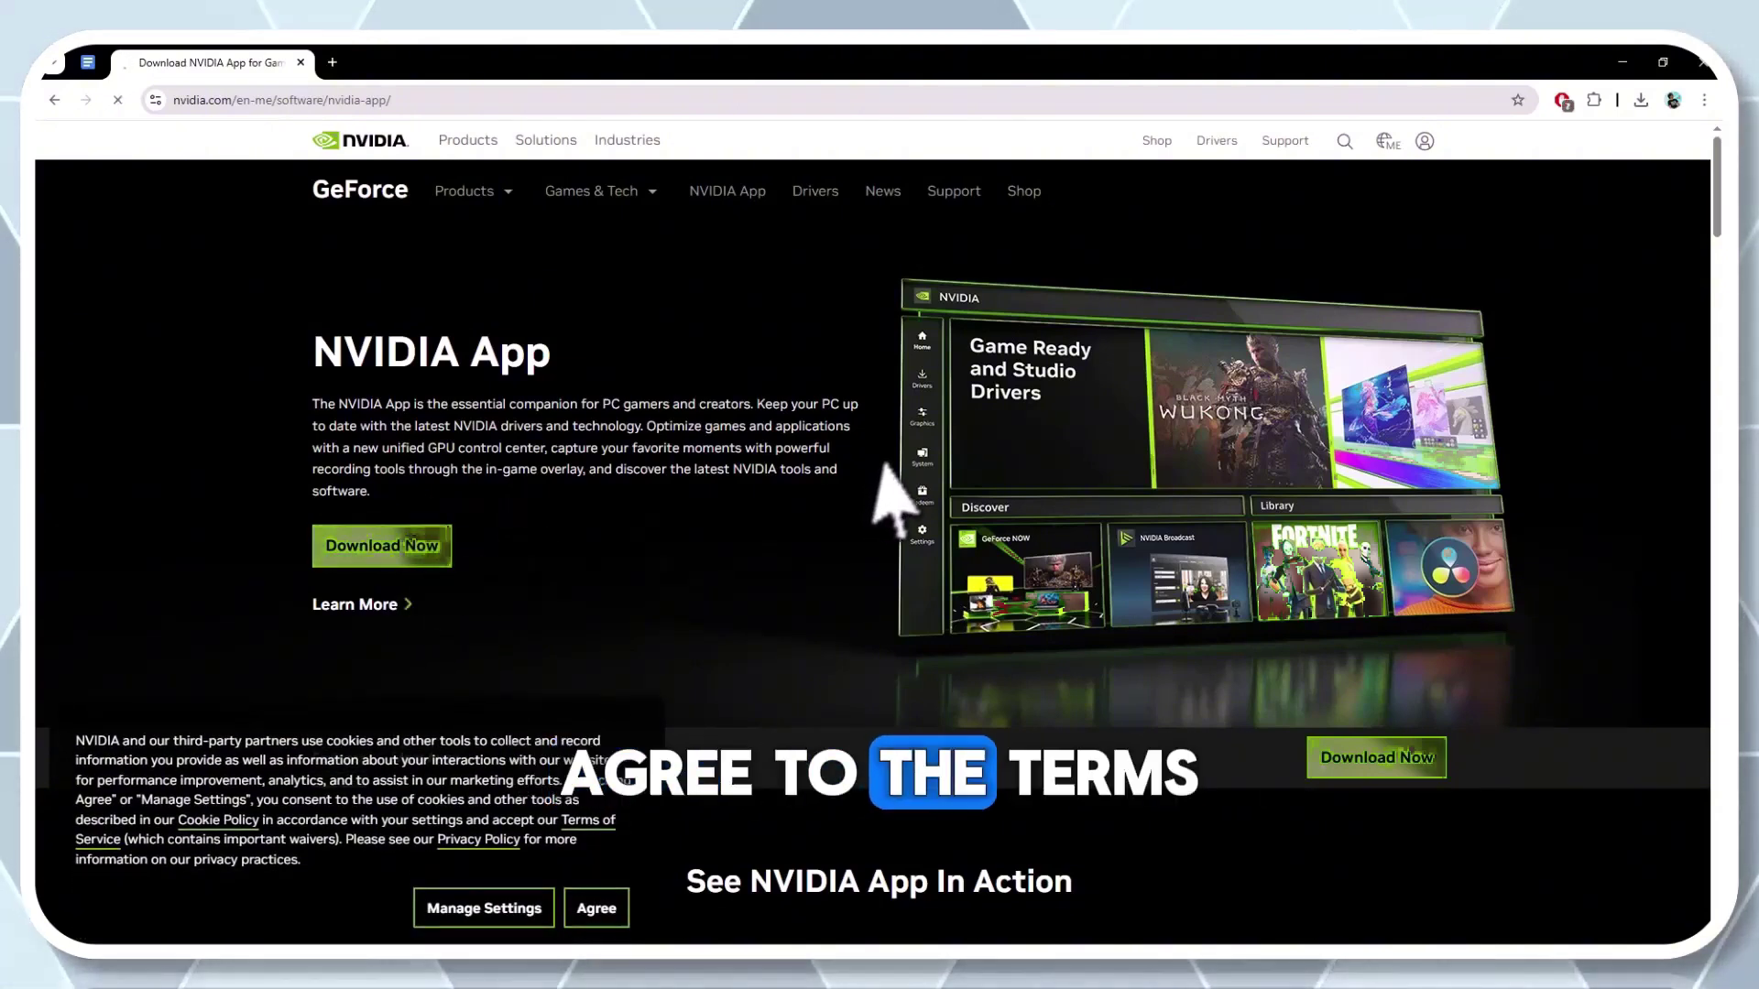
click(1641, 100)
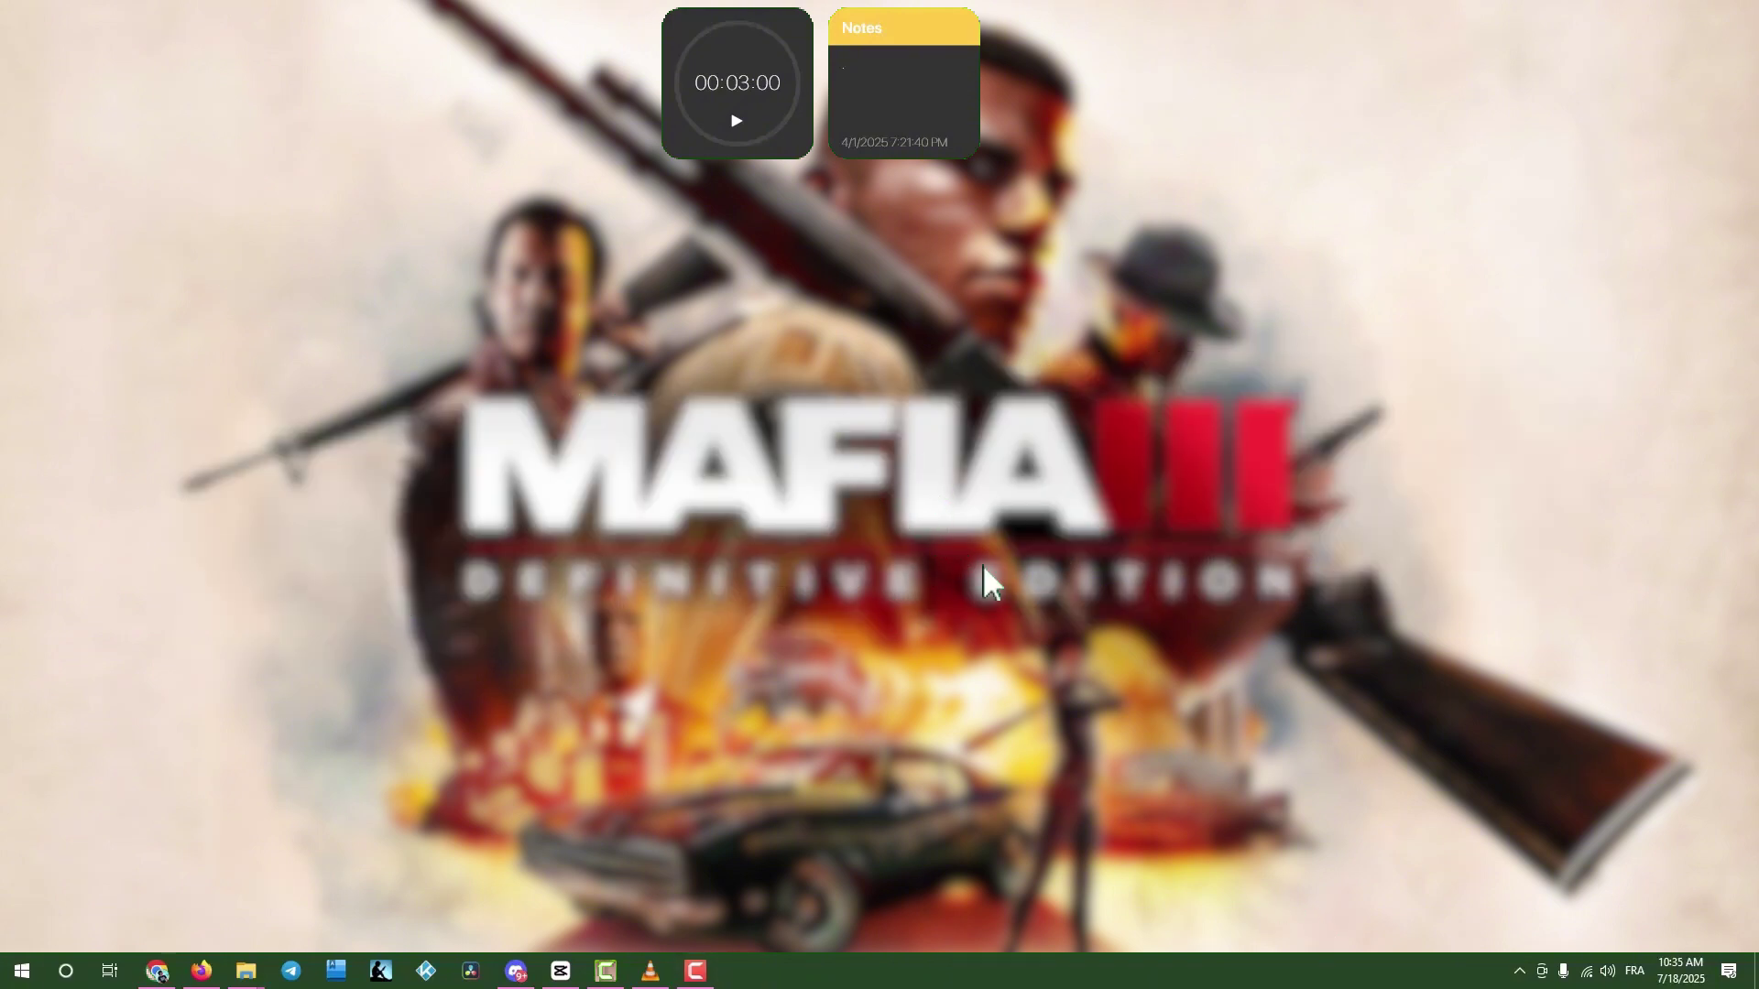
- Save a High performance graphics preference for game.exe in Windows Graphics settings
key(super)
text(graphics)
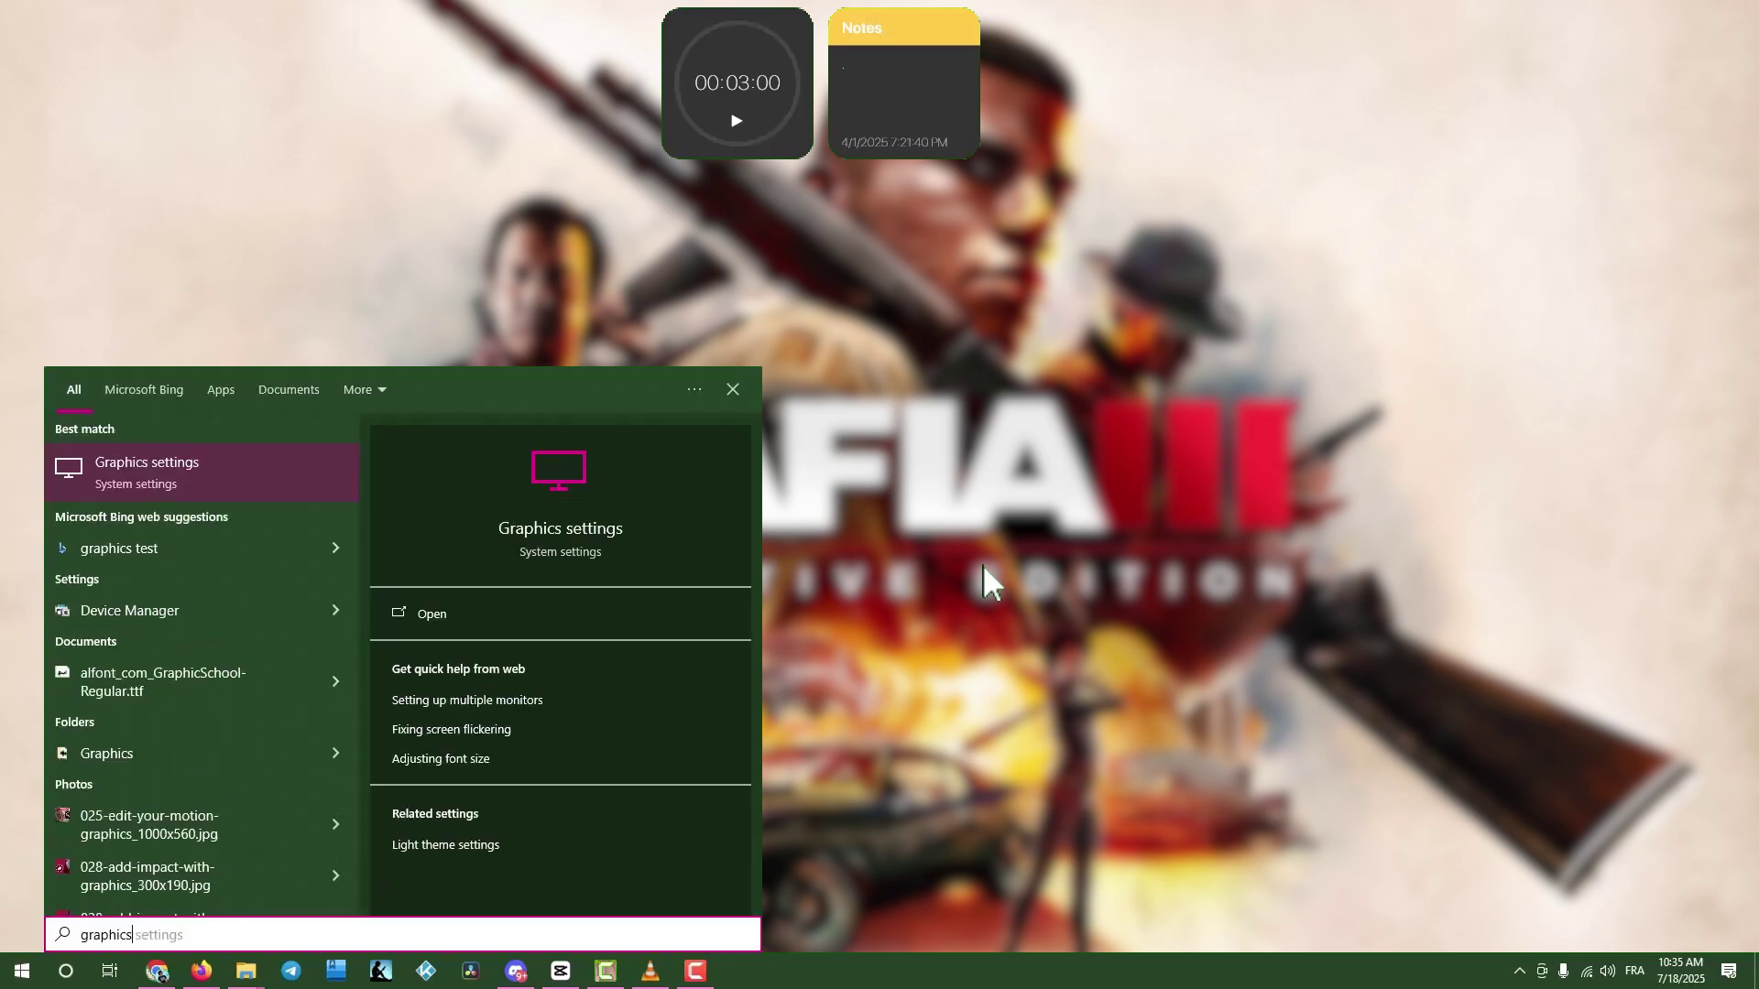
key(Return)
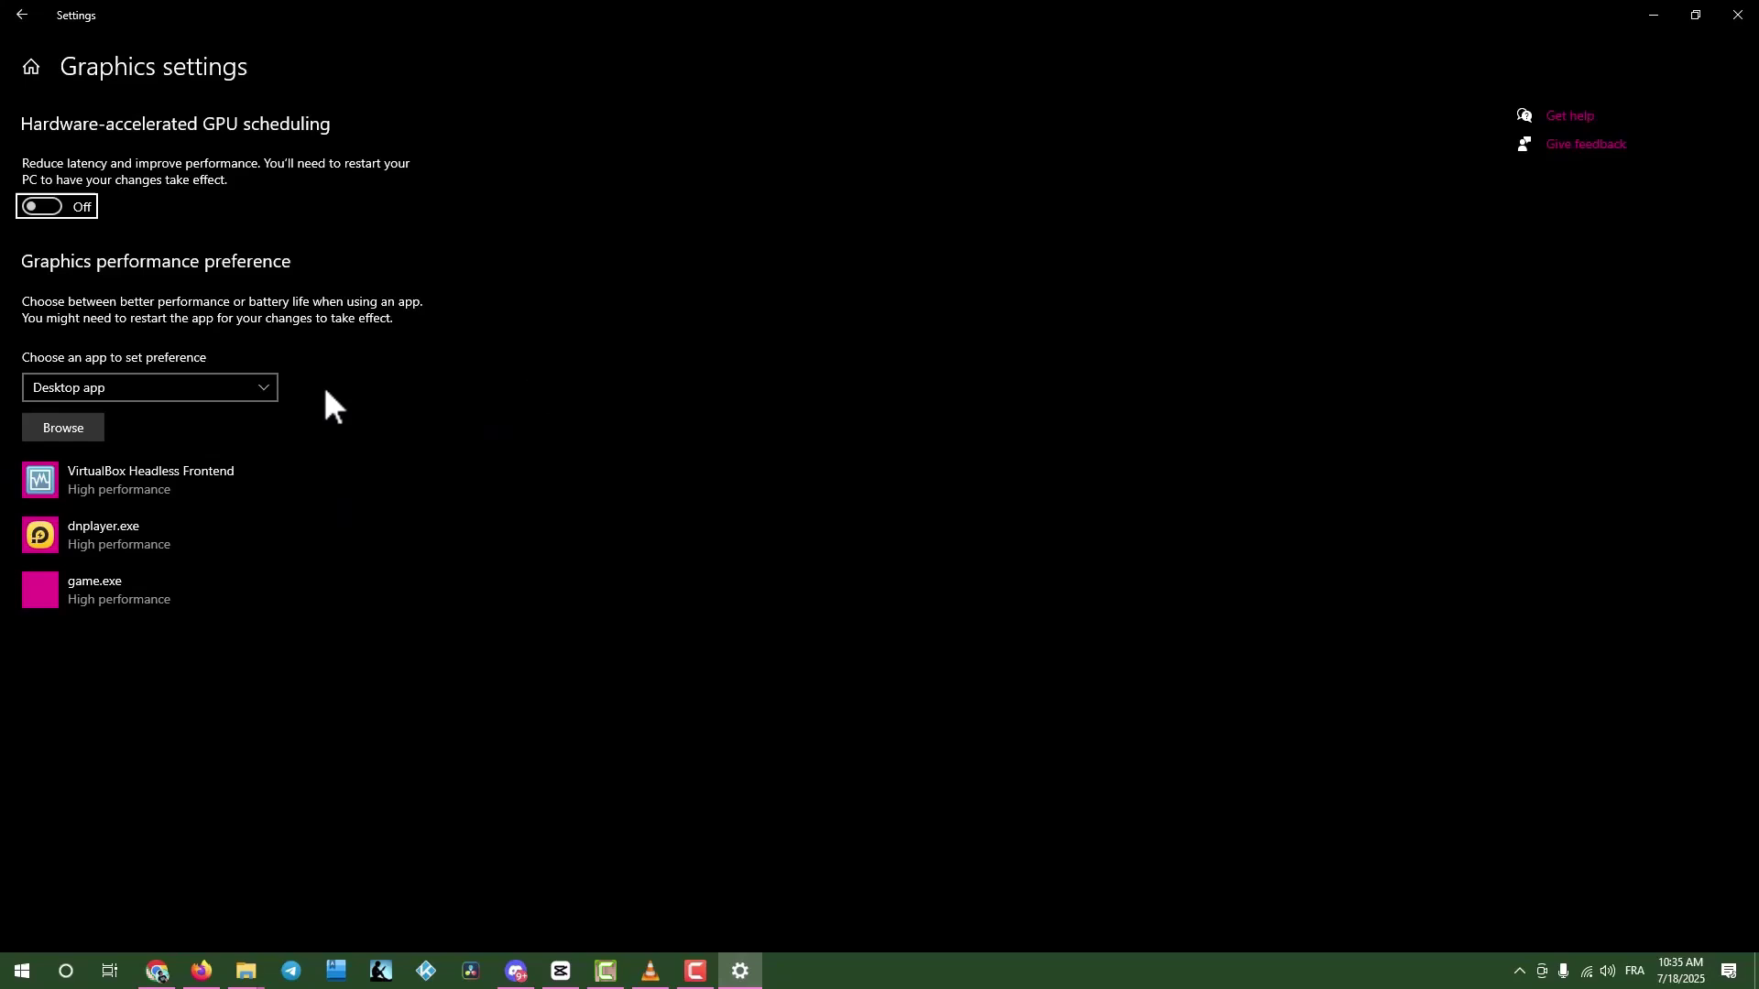
click(89, 429)
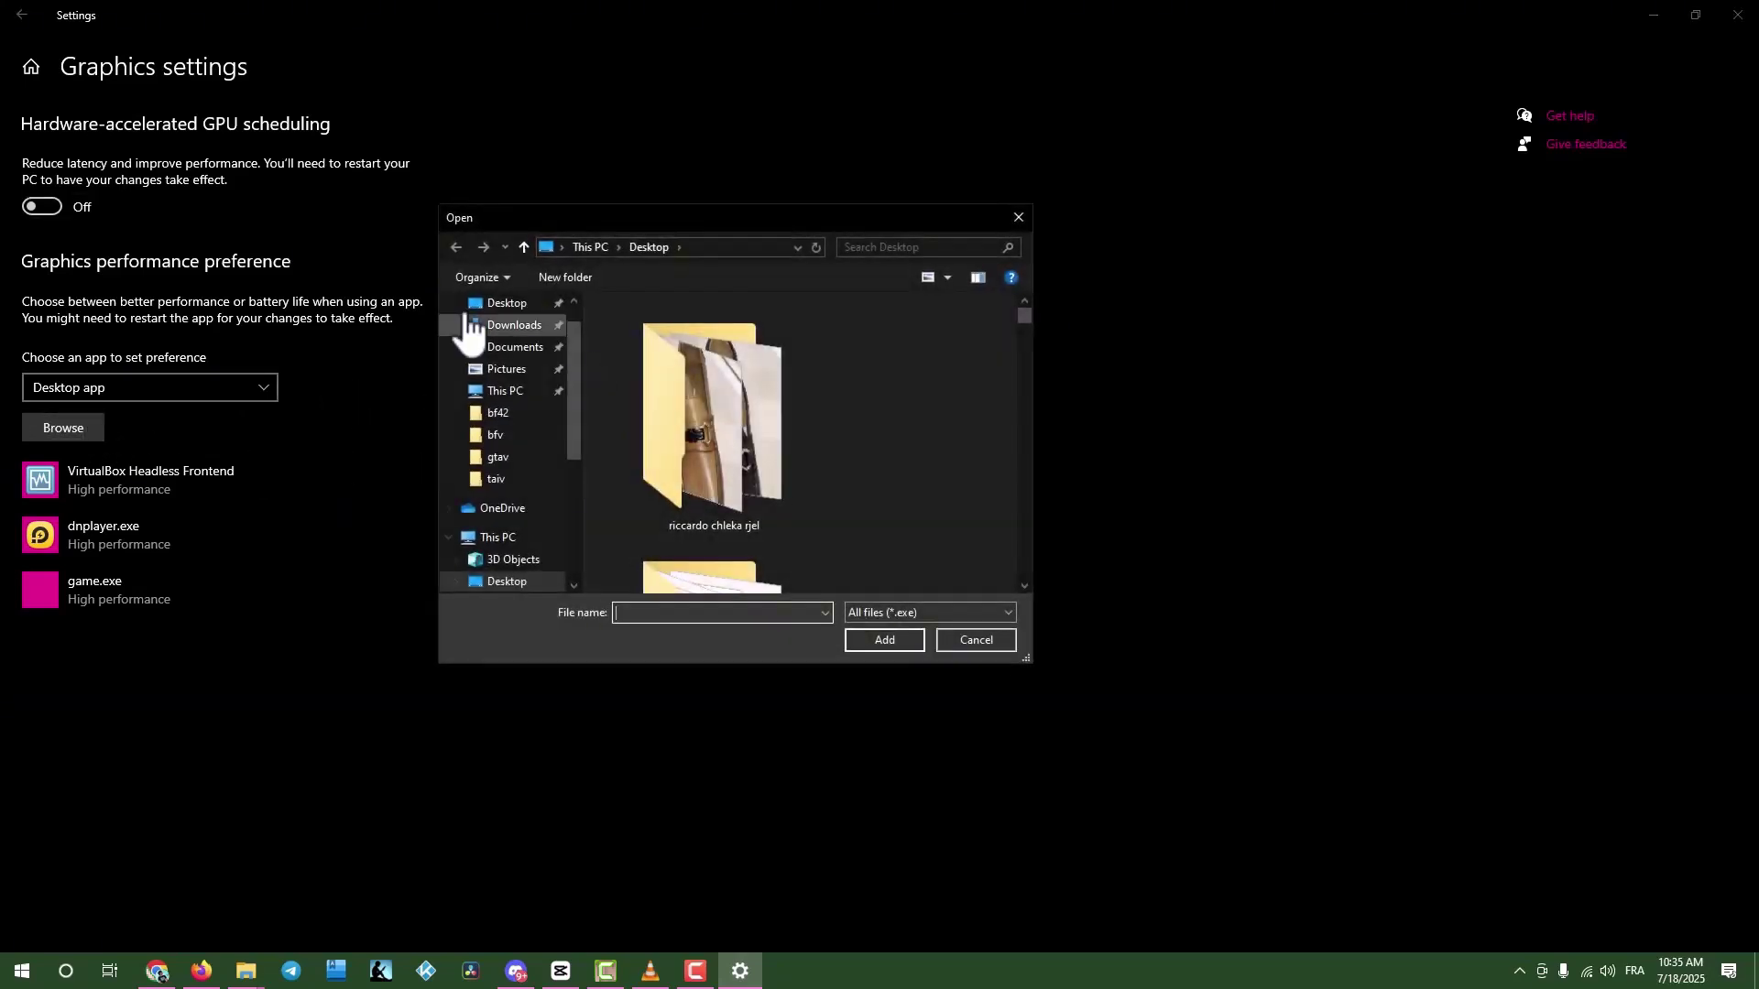
click(1017, 218)
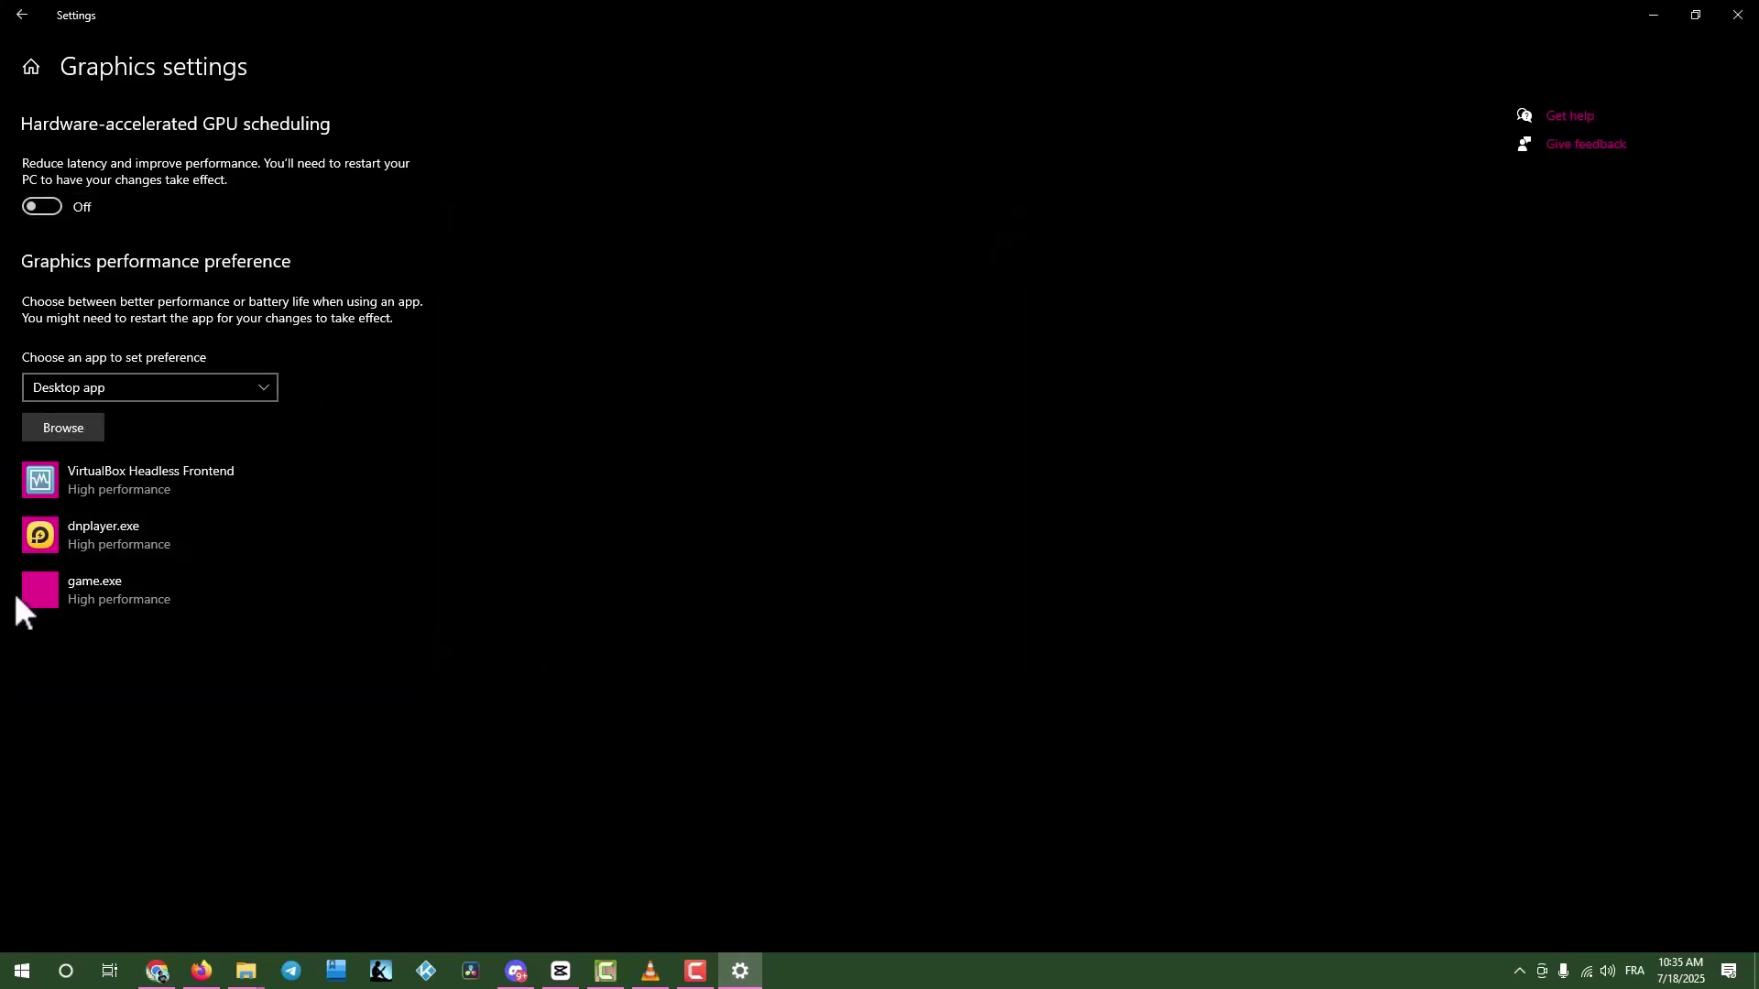
click(207, 585)
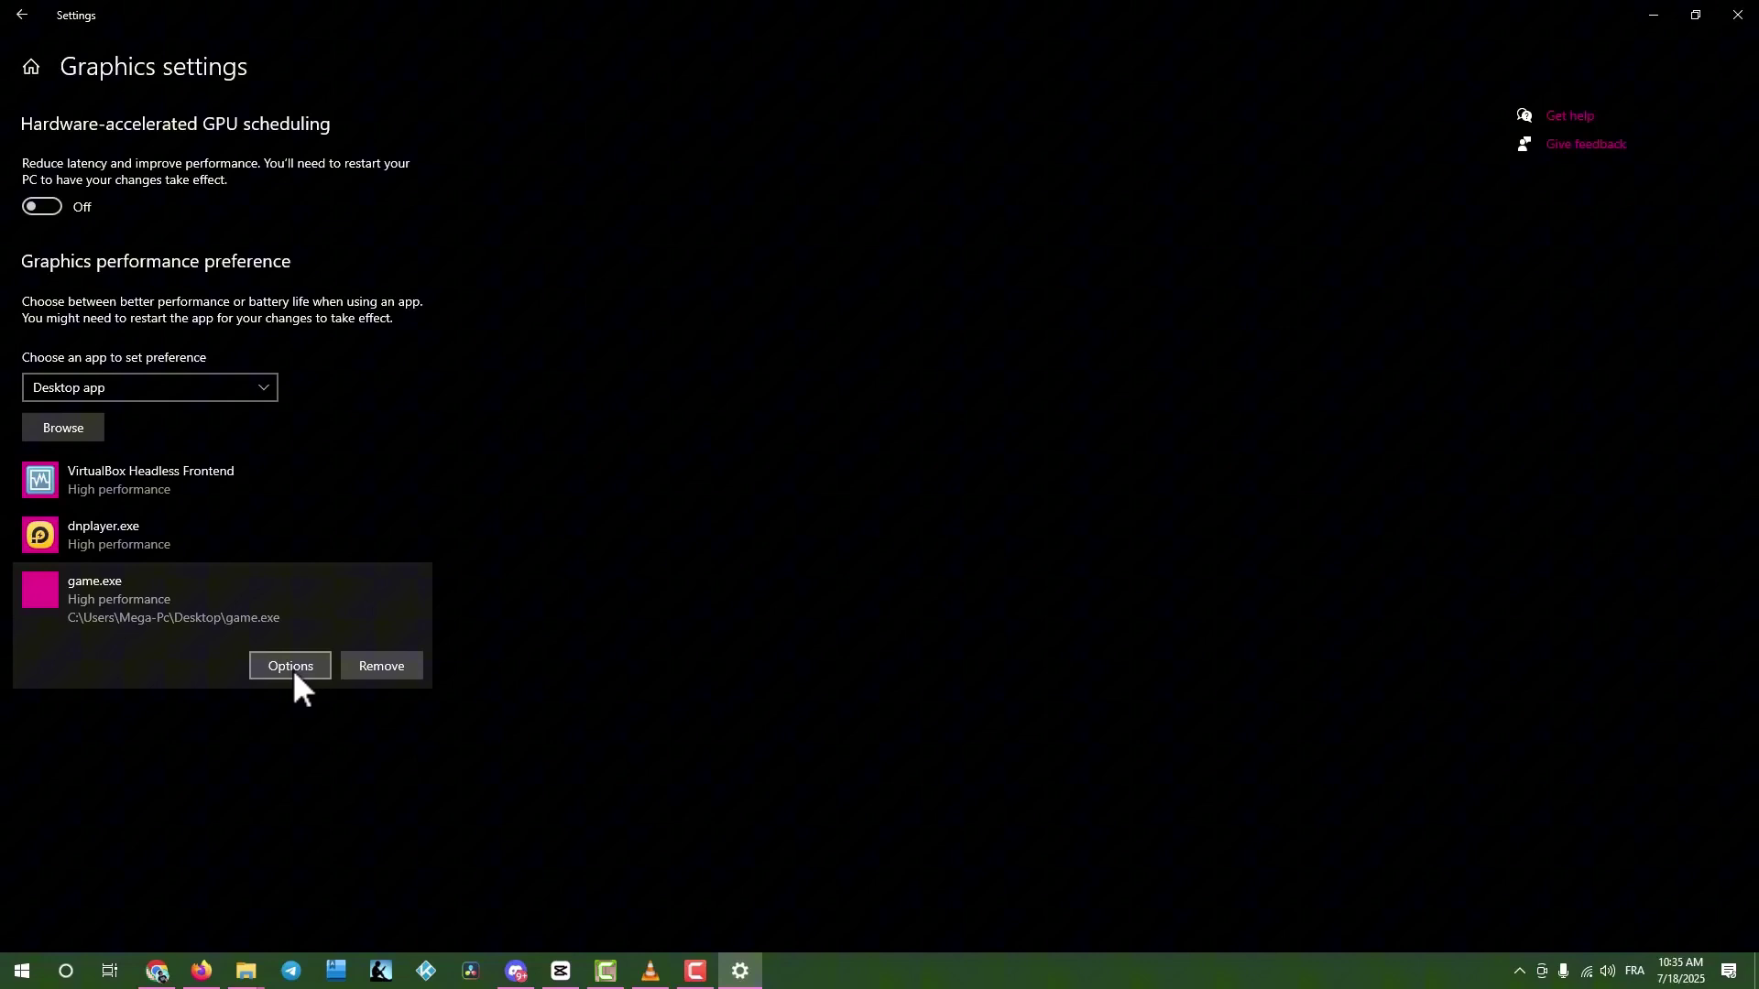
click(286, 669)
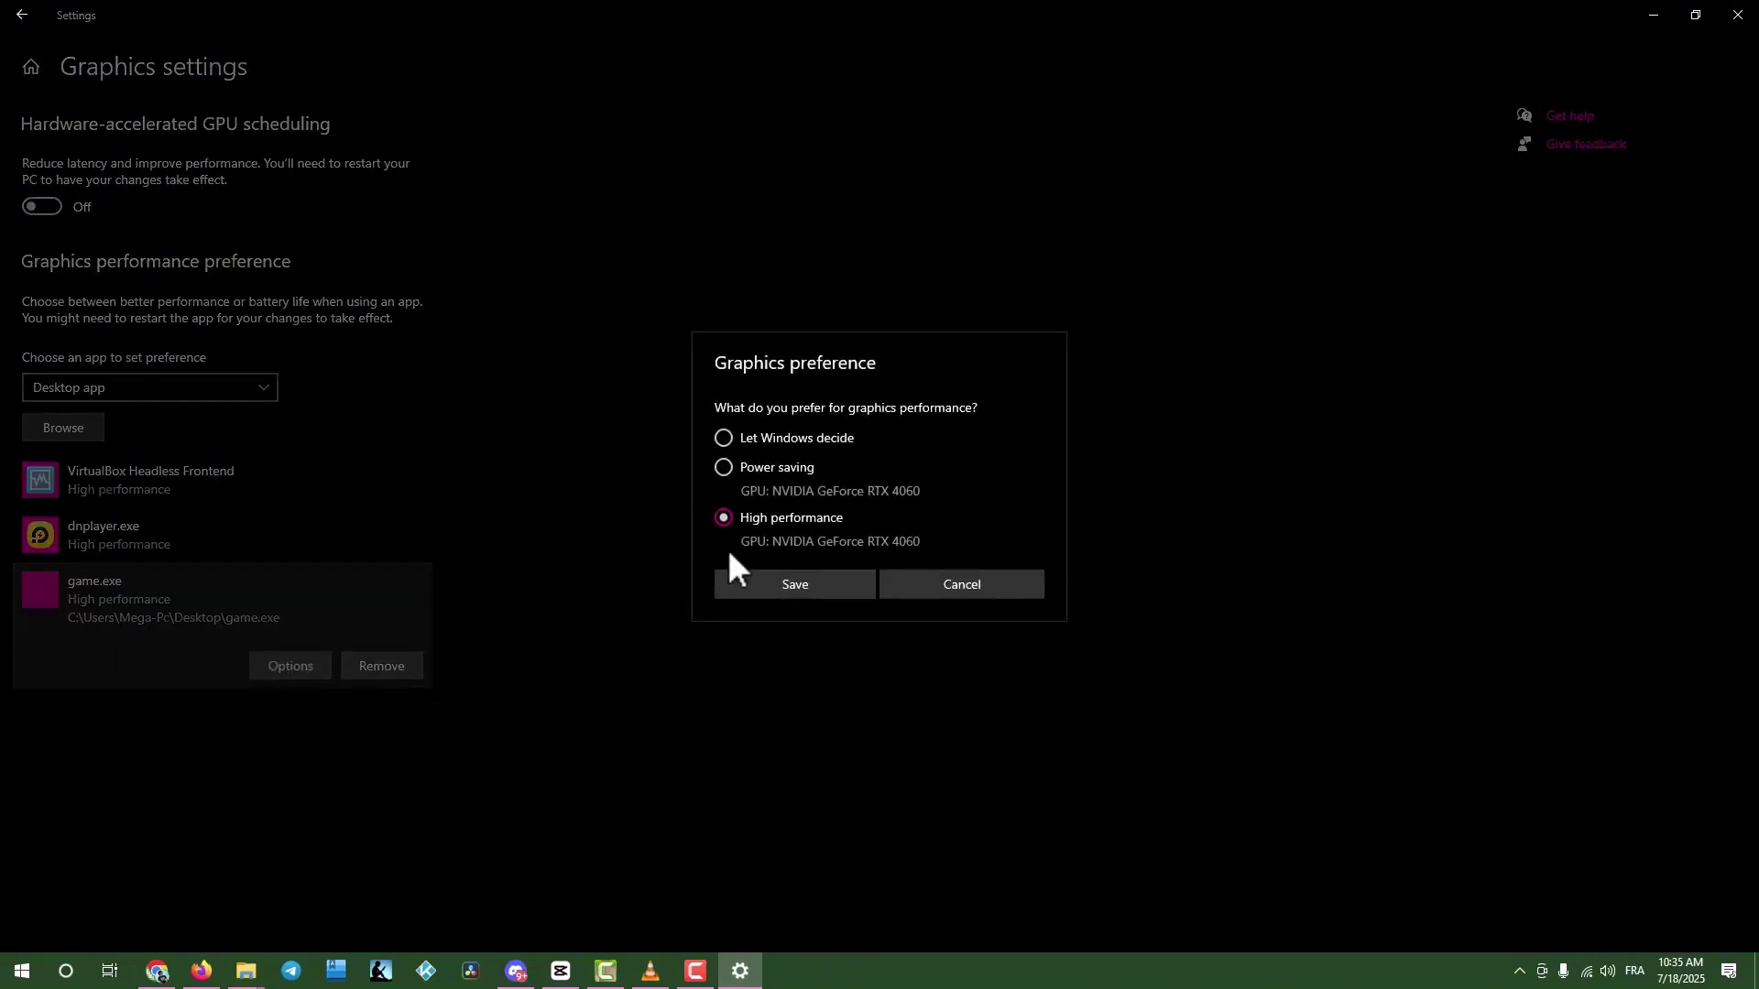
click(816, 586)
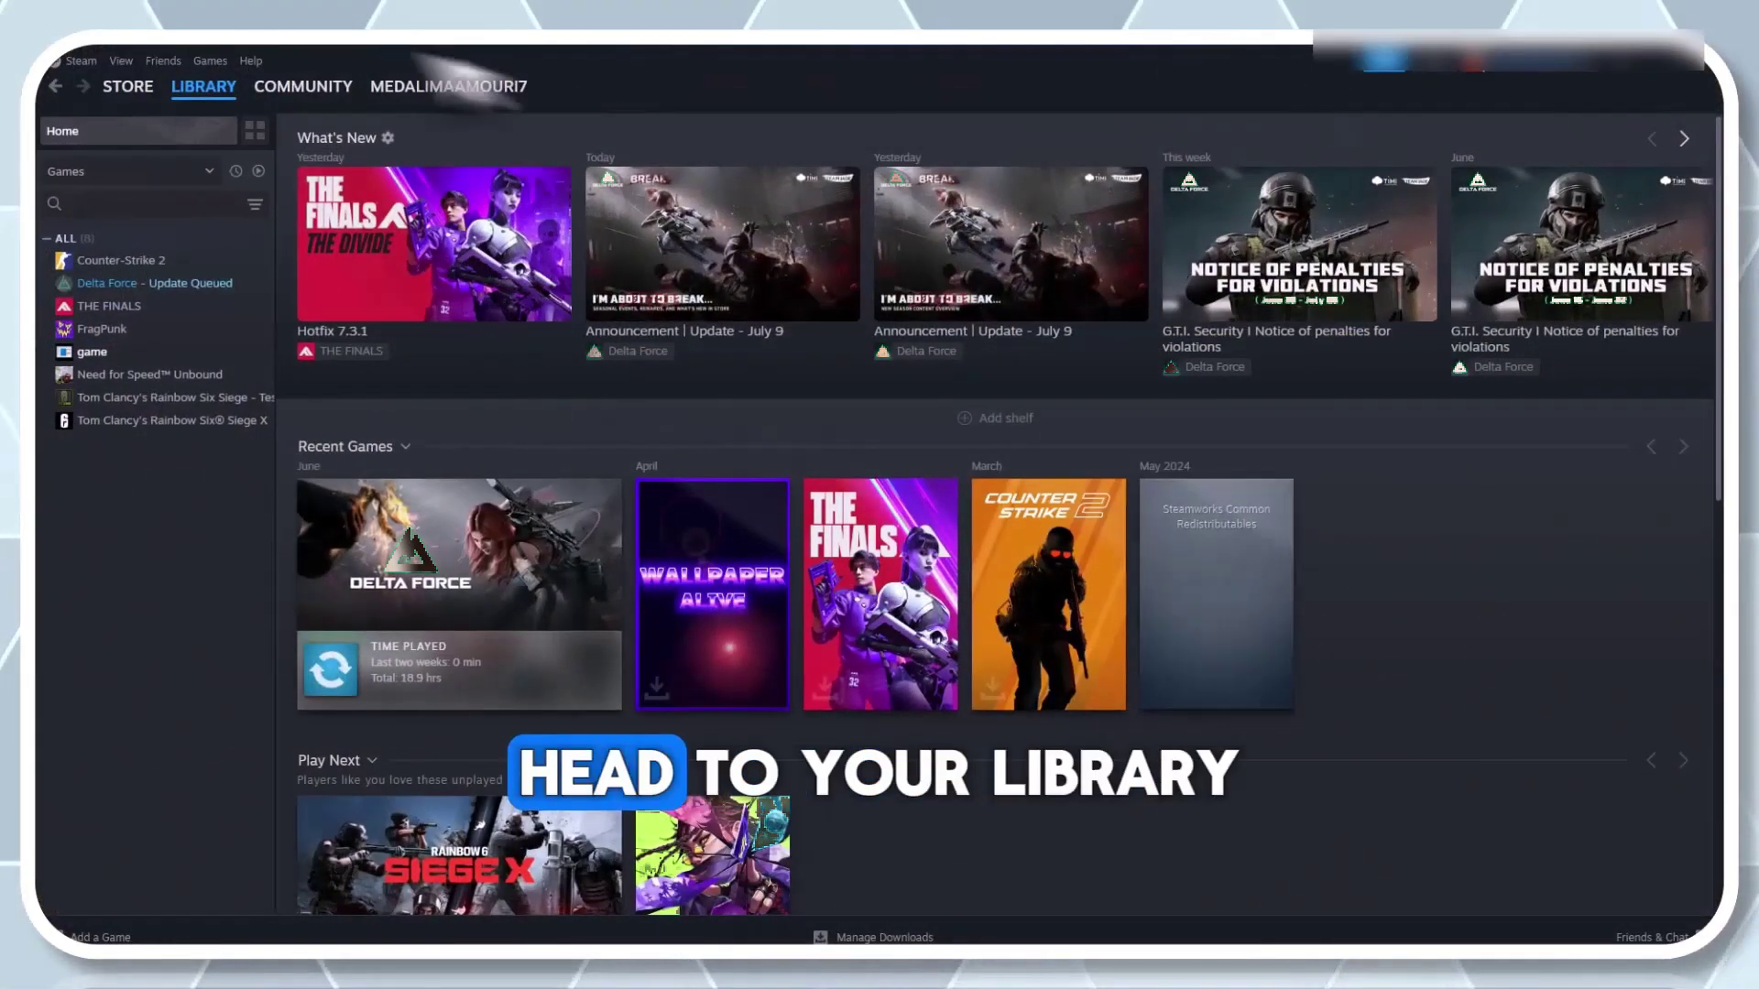
- Verify the integrity of the game's installed files from its Steam Properties
mouse_move(203, 103)
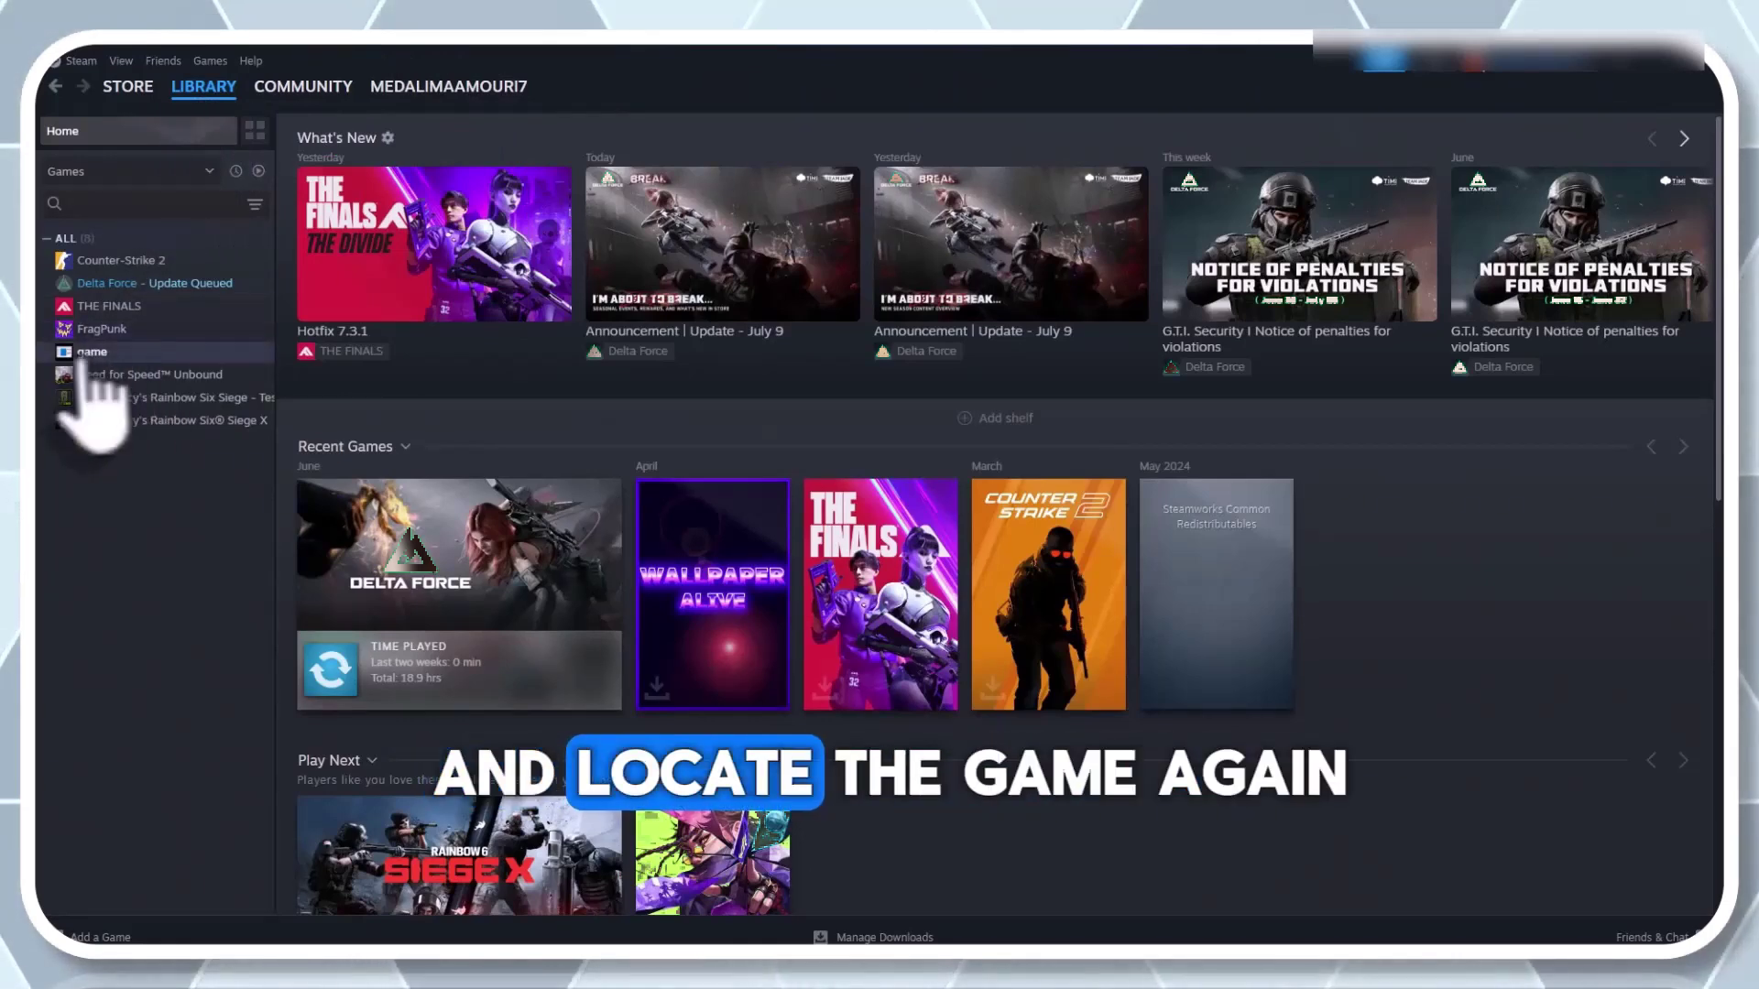
click(174, 356)
right_click(142, 359)
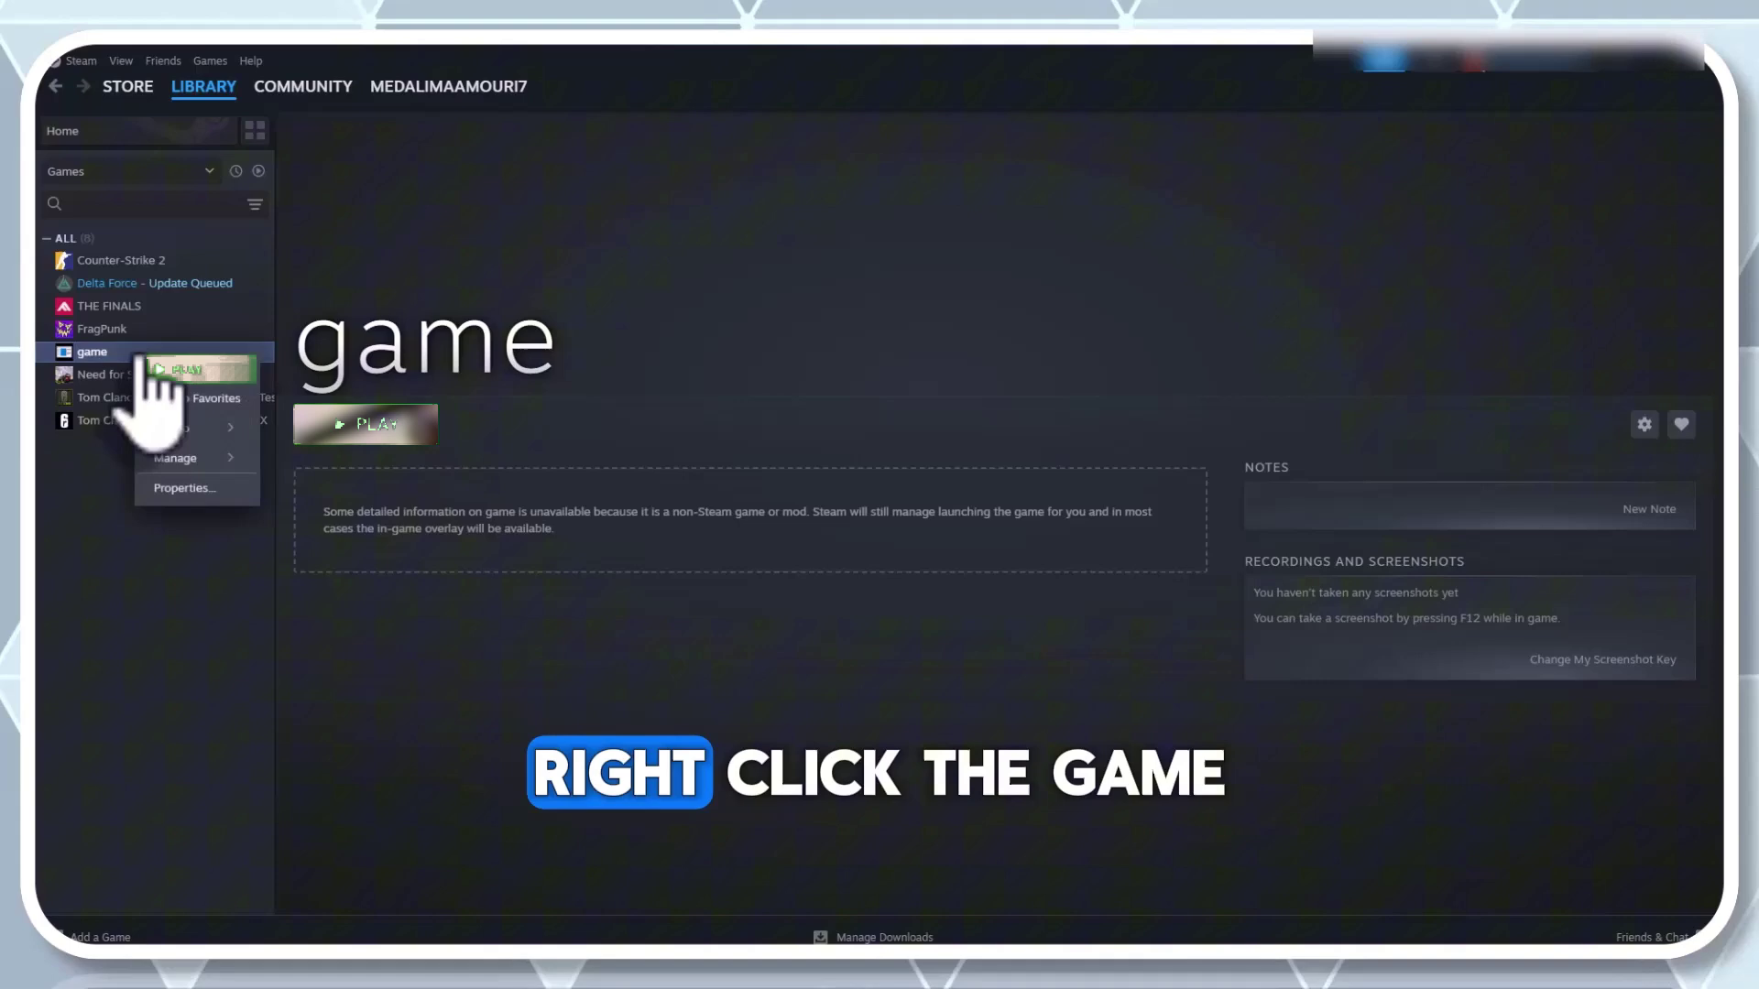
click(197, 495)
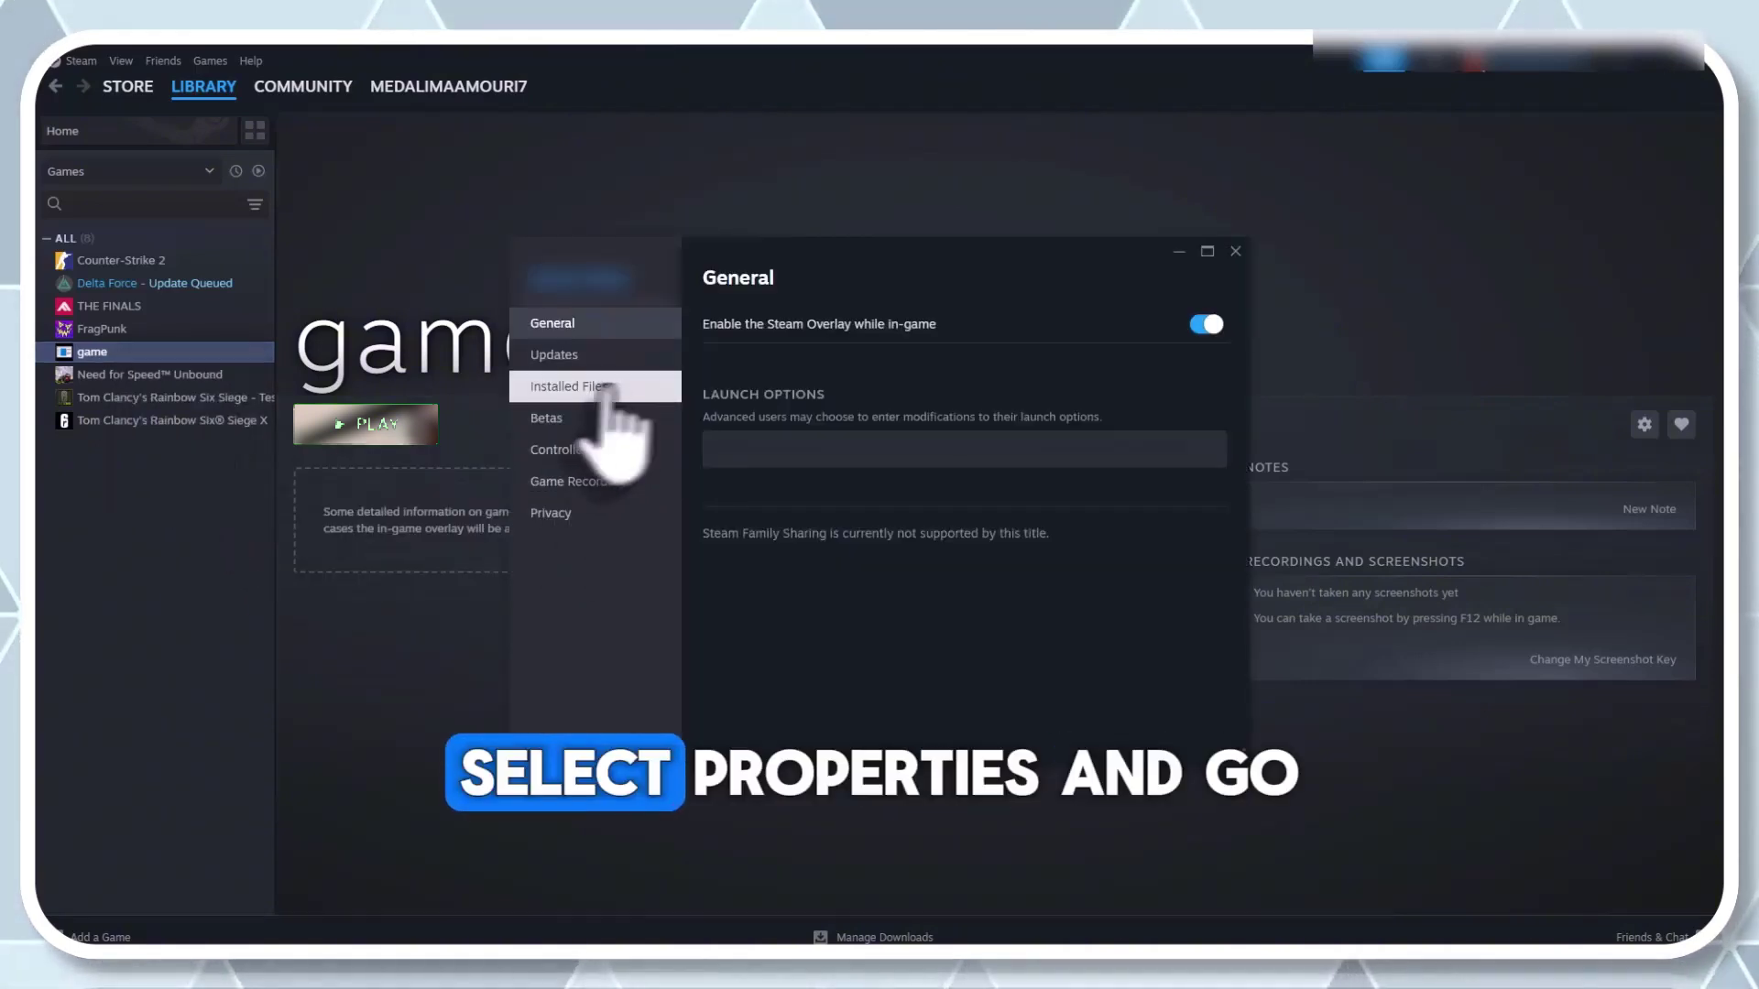
click(575, 385)
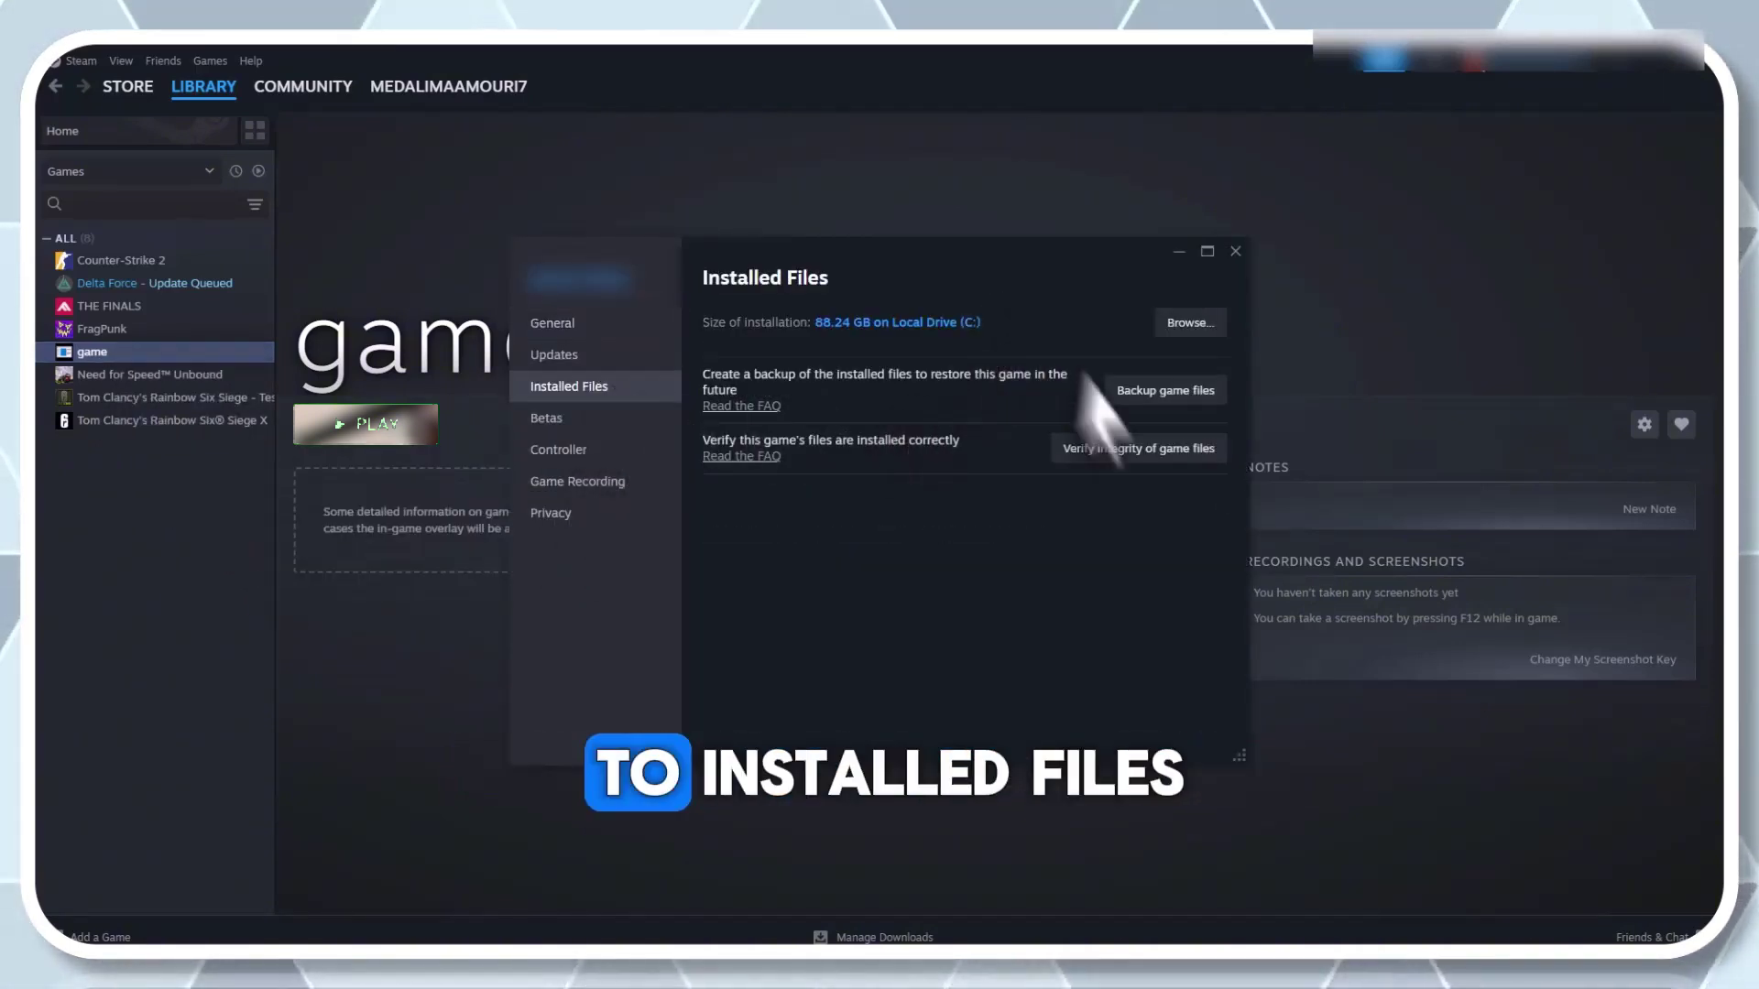
click(1129, 451)
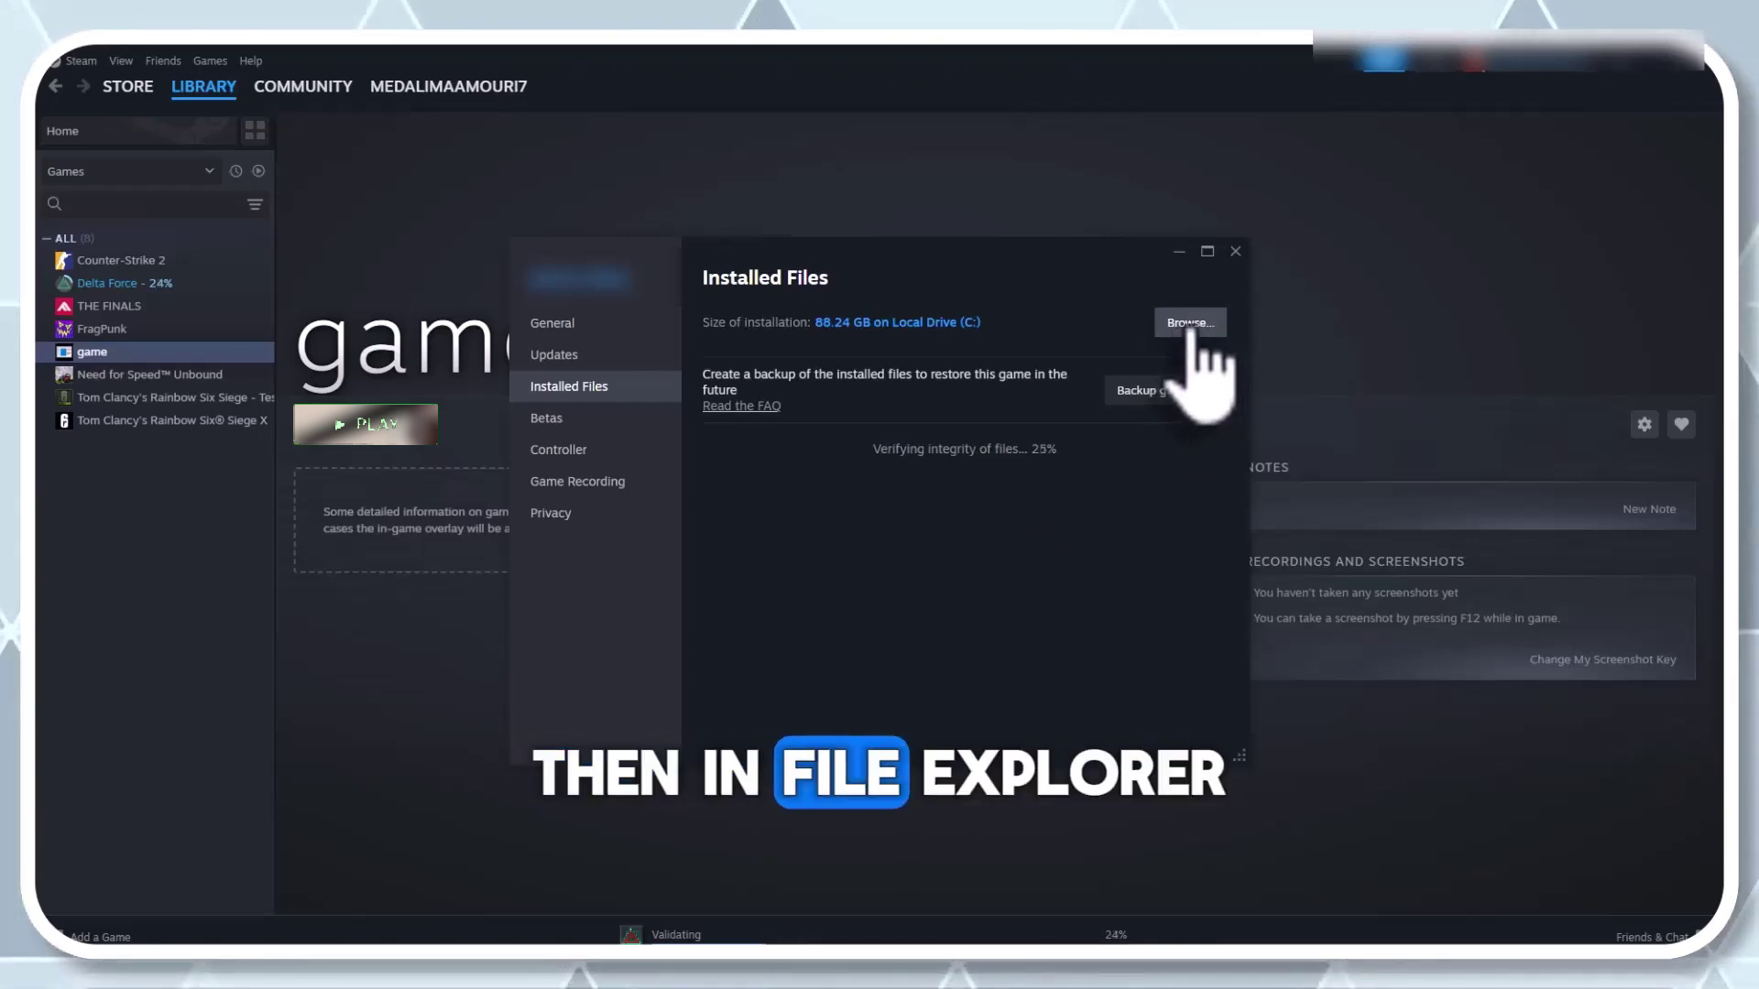
- Set game.exe to run in Windows 7 compatibility mode
click(1191, 323)
right_click(706, 338)
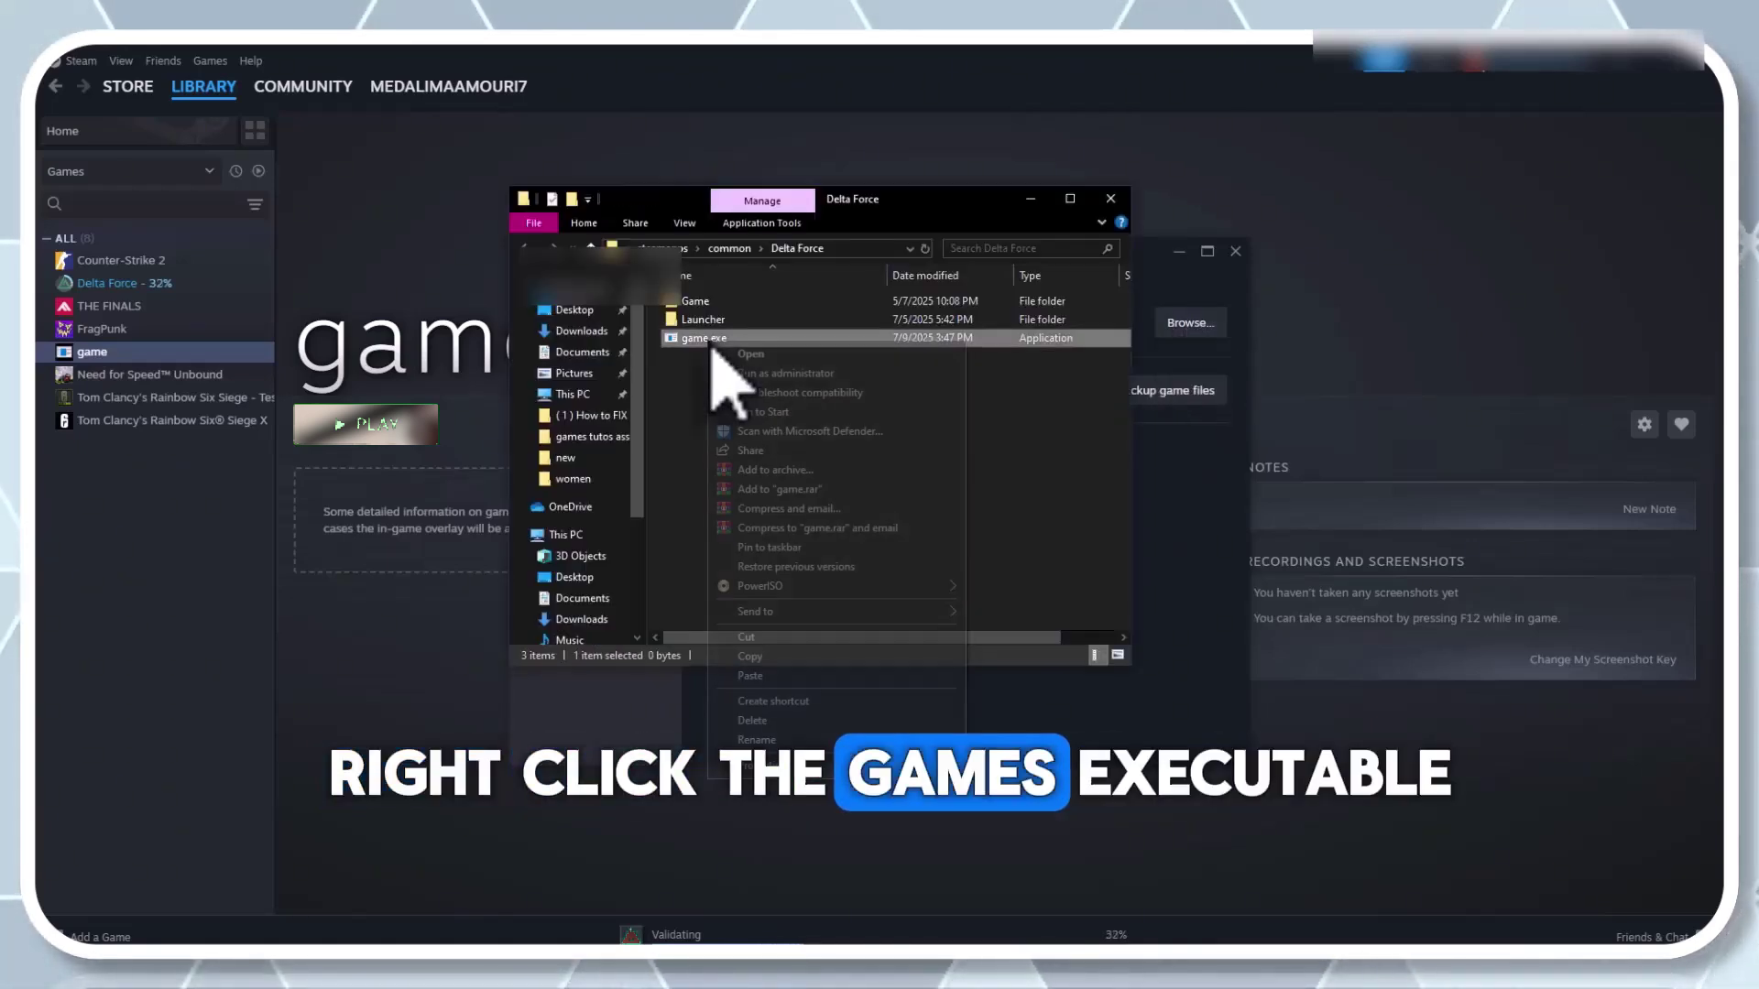
click(769, 760)
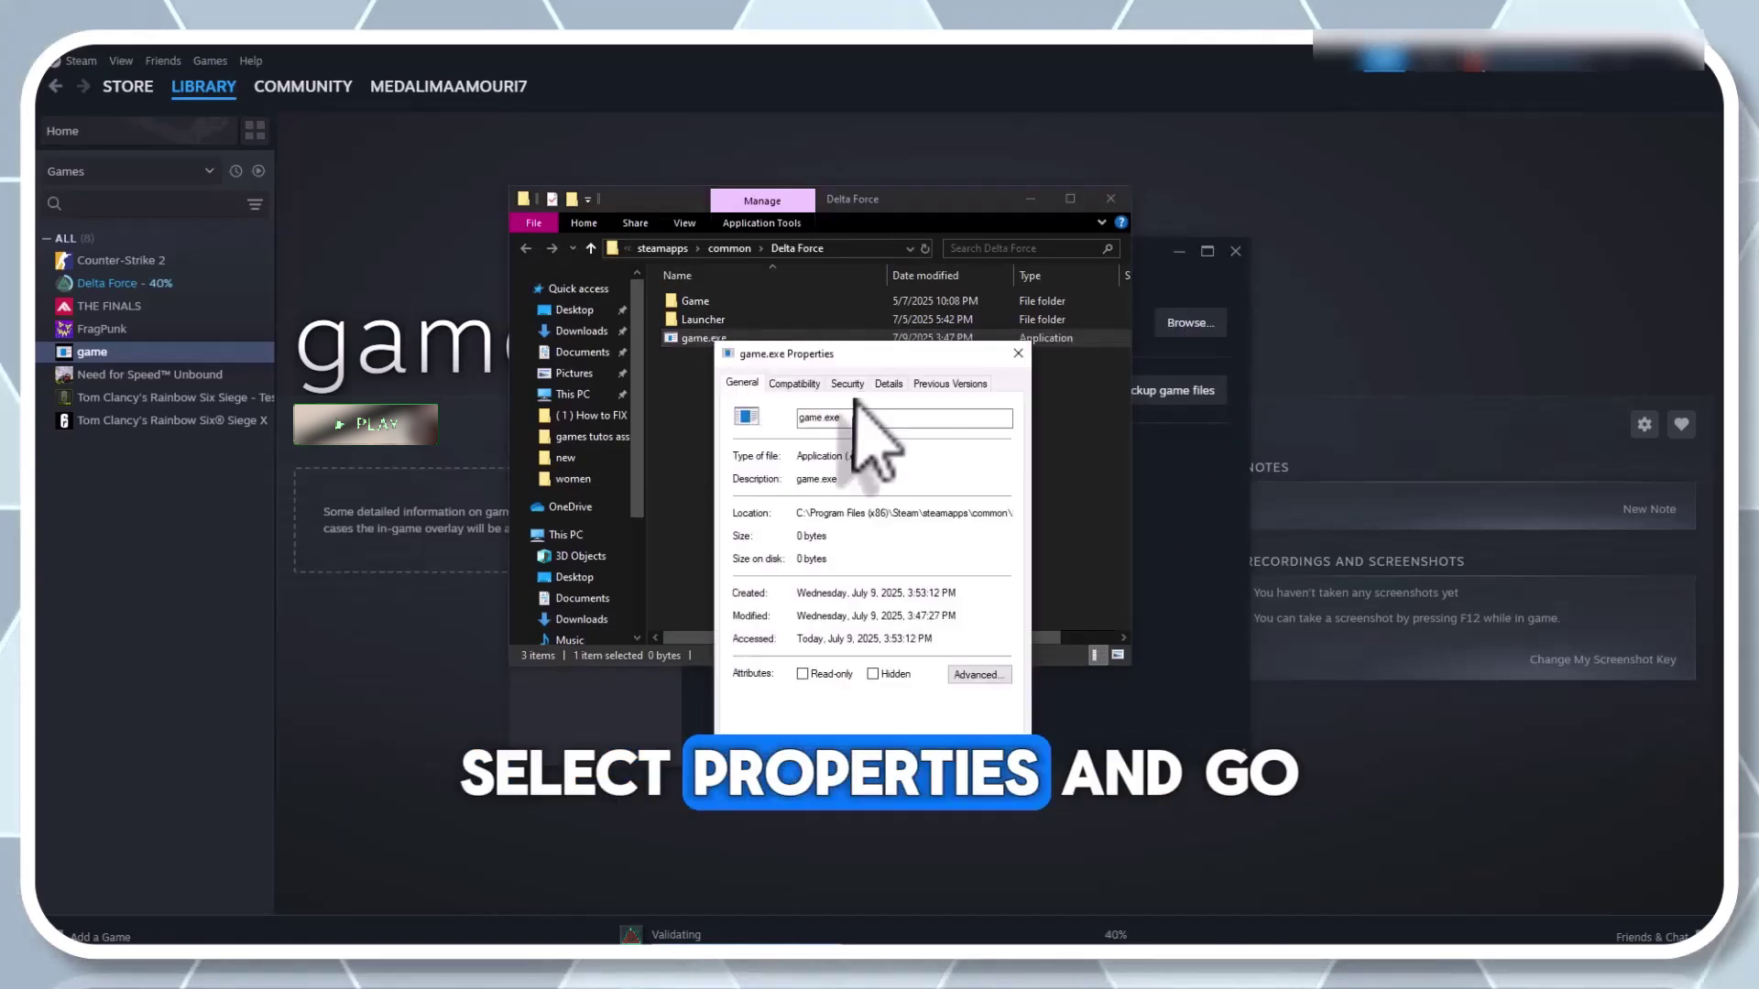
click(795, 383)
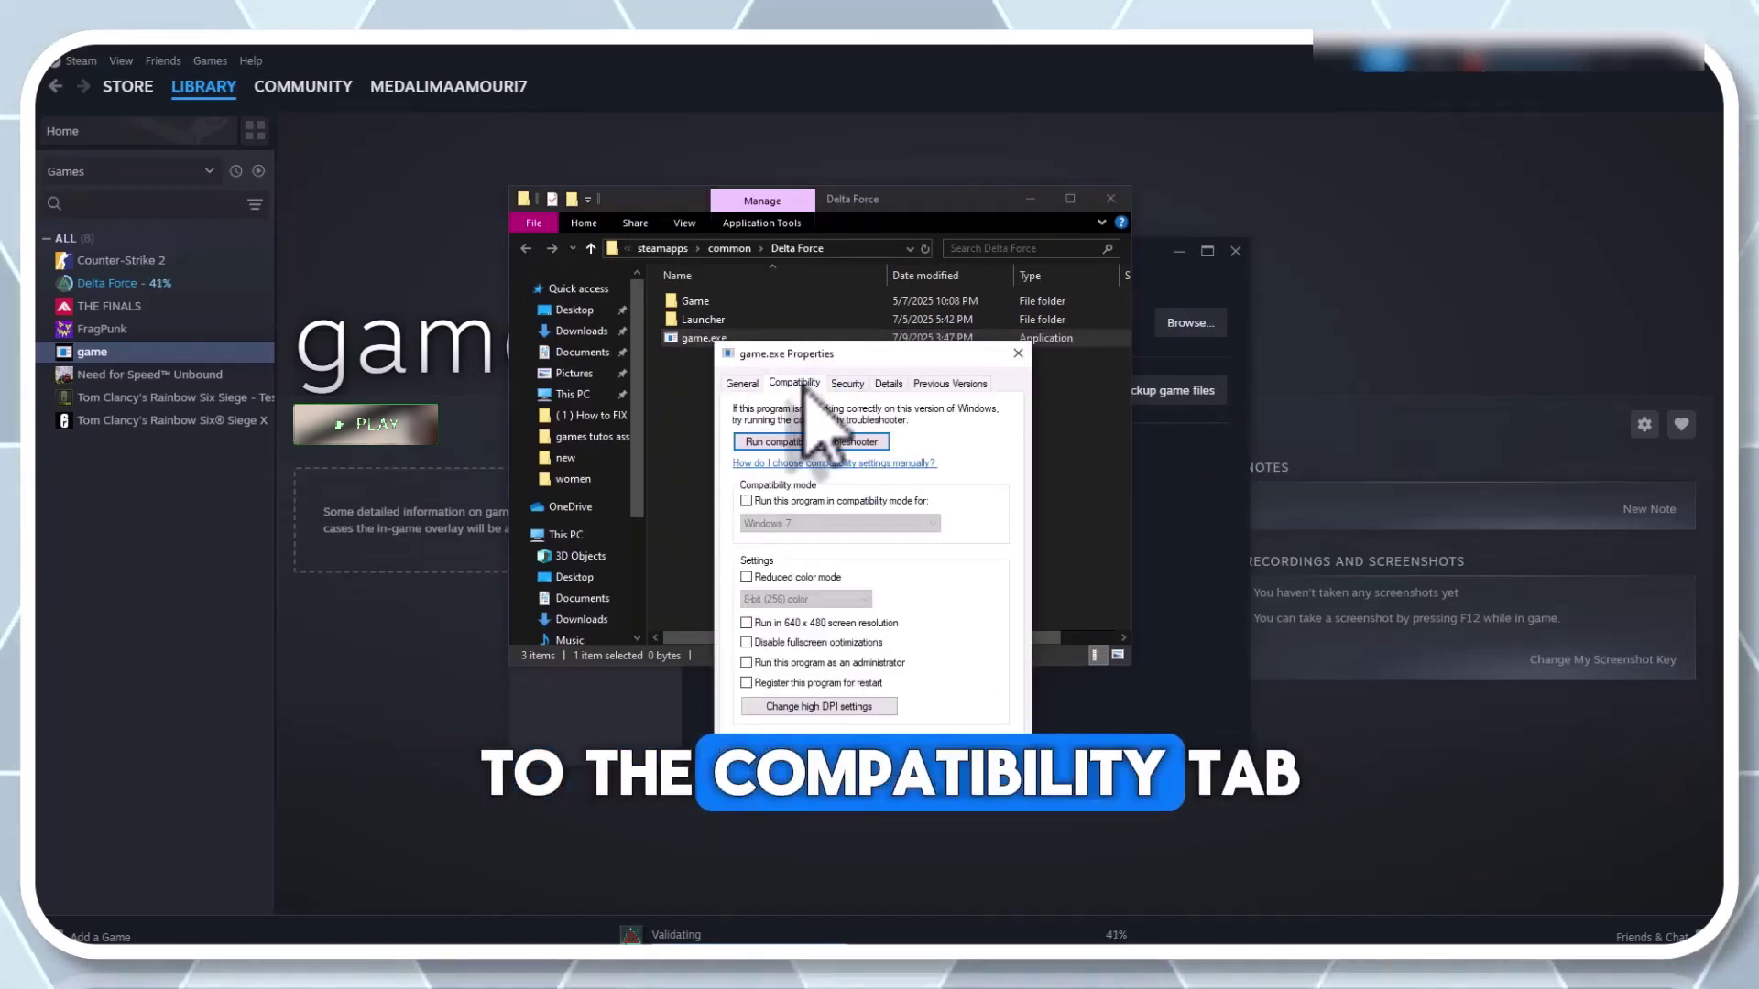
click(746, 501)
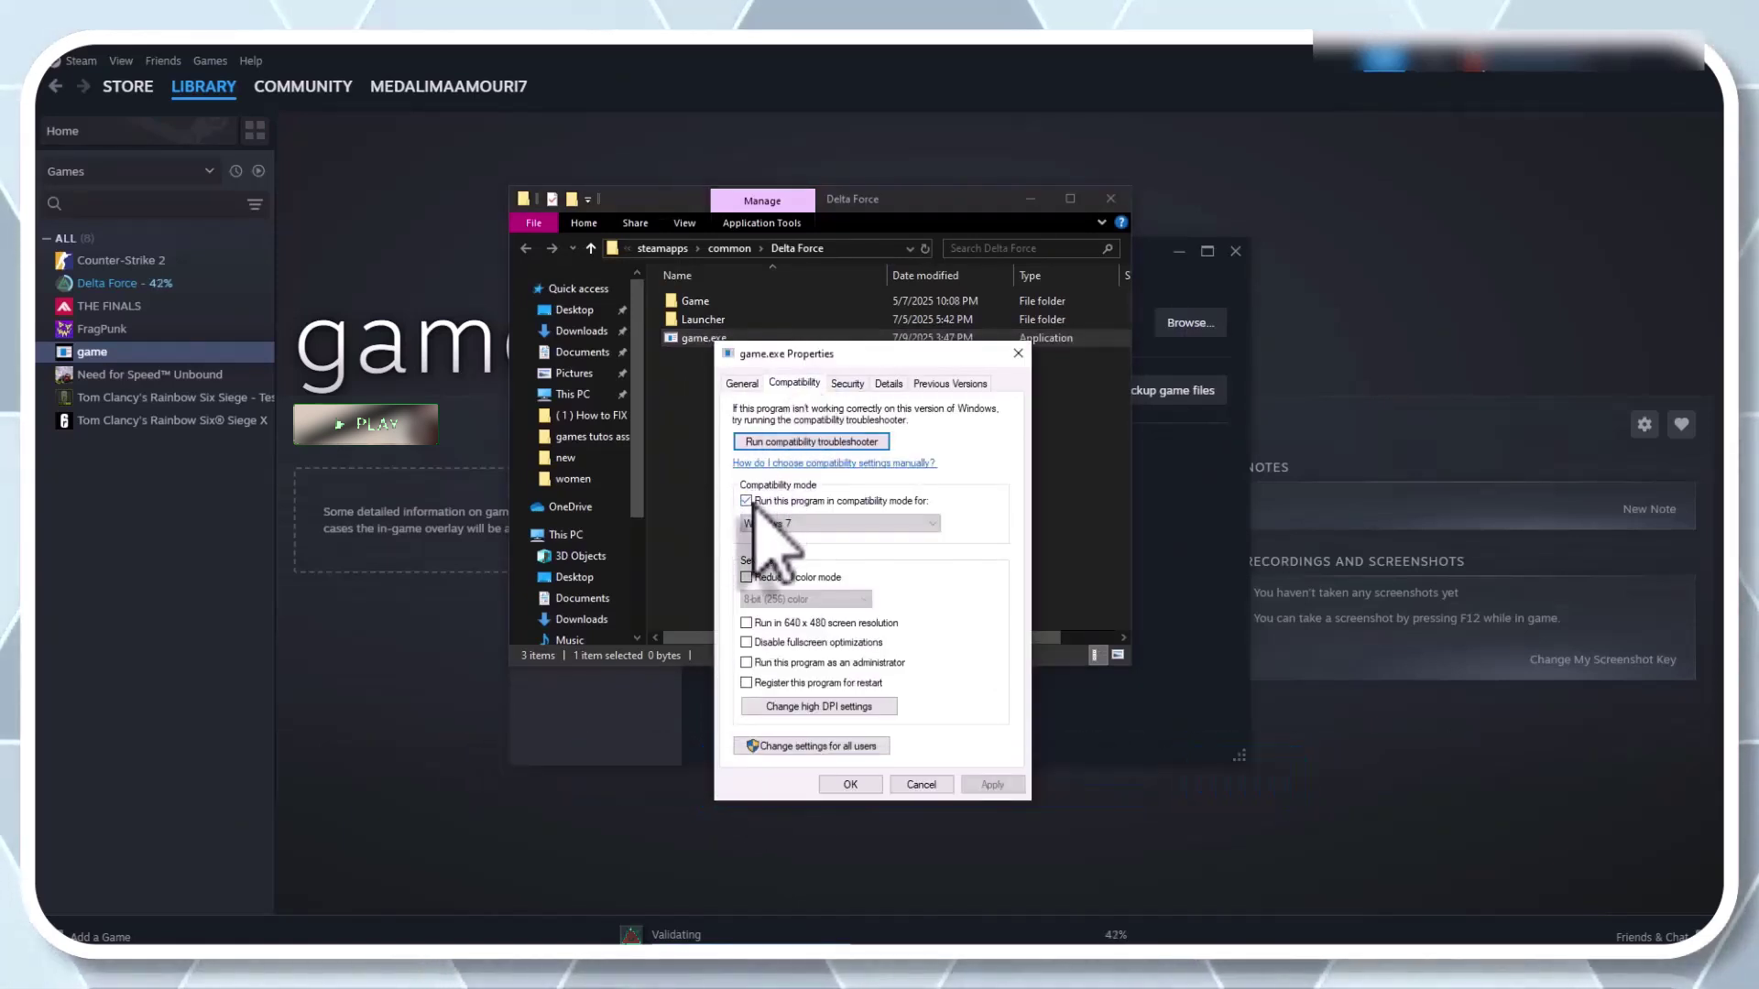
click(832, 523)
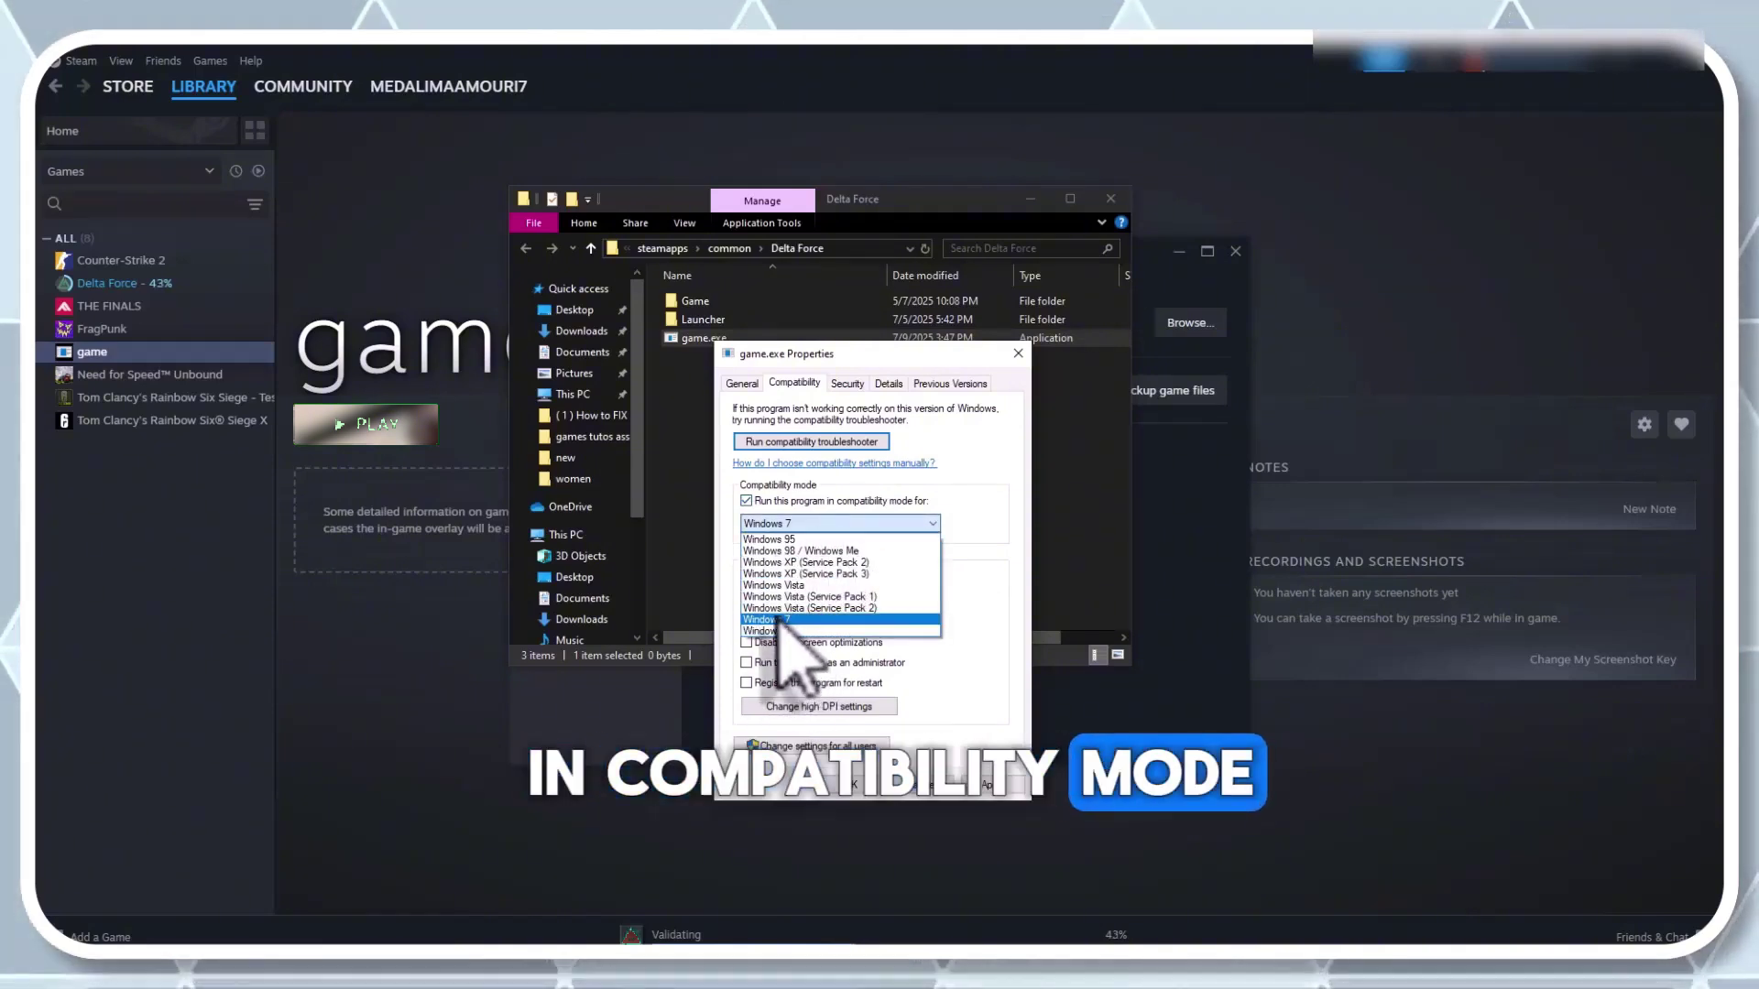
click(974, 513)
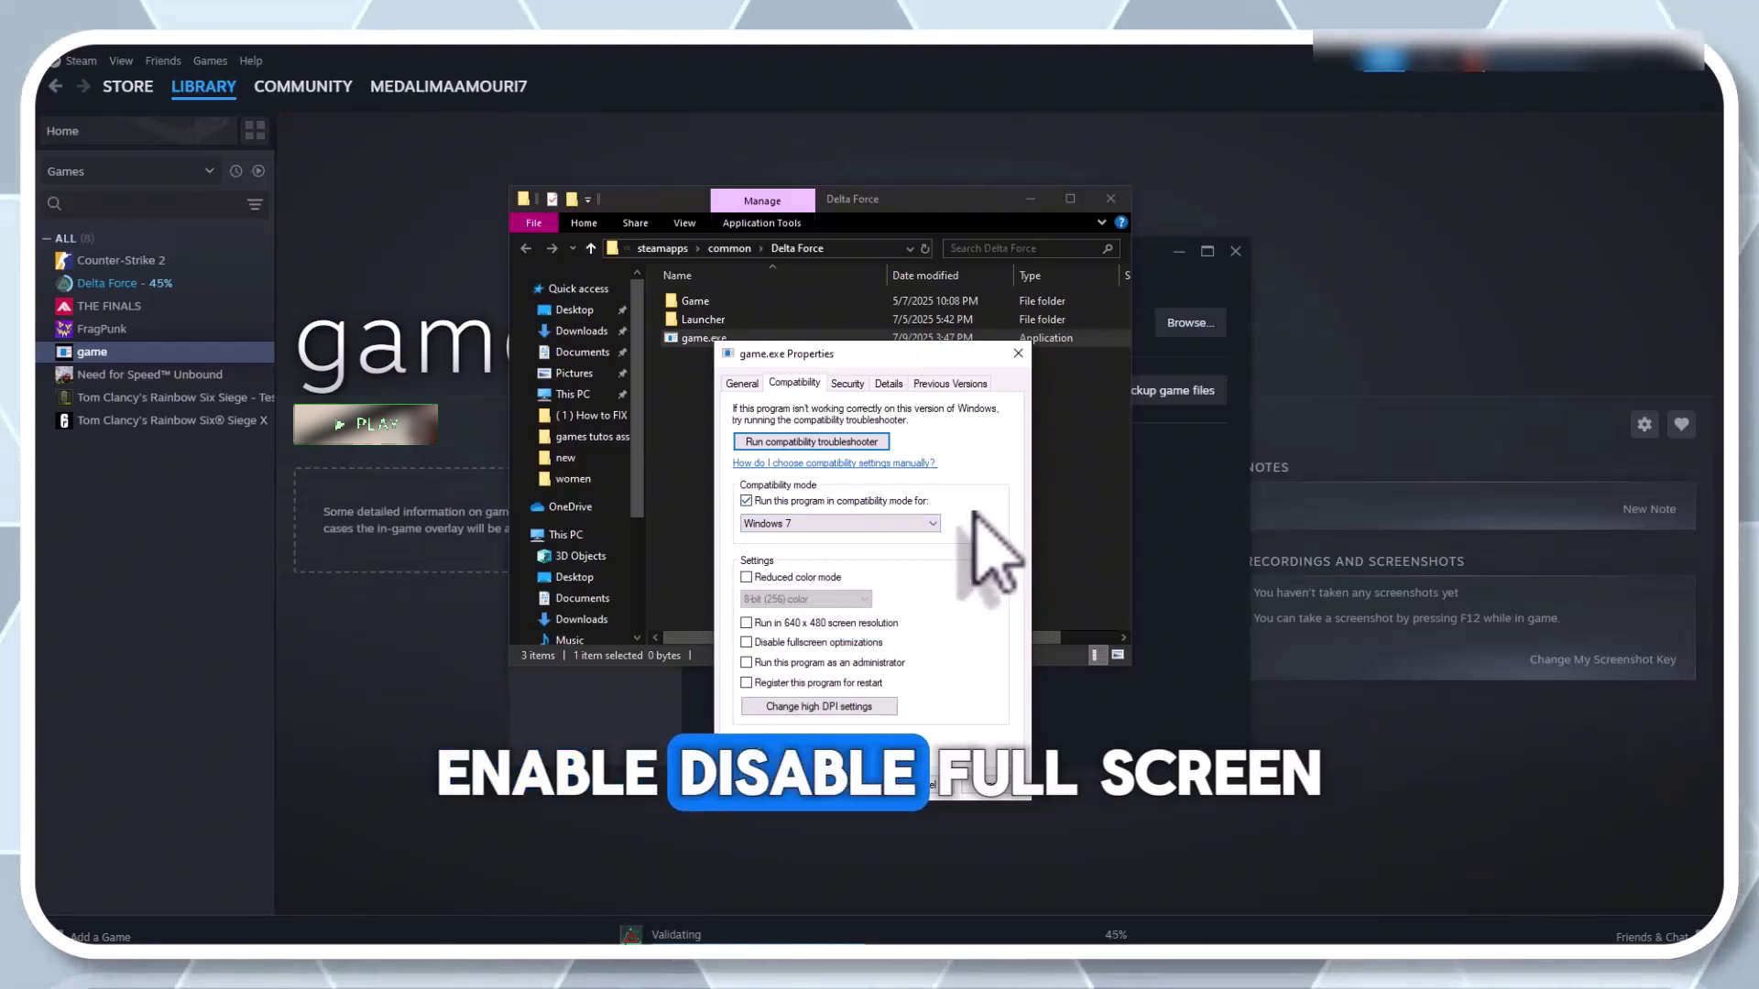
- Disable fullscreen optimizations, run as administrator, turn off 640 x 480, and apply
click(810, 644)
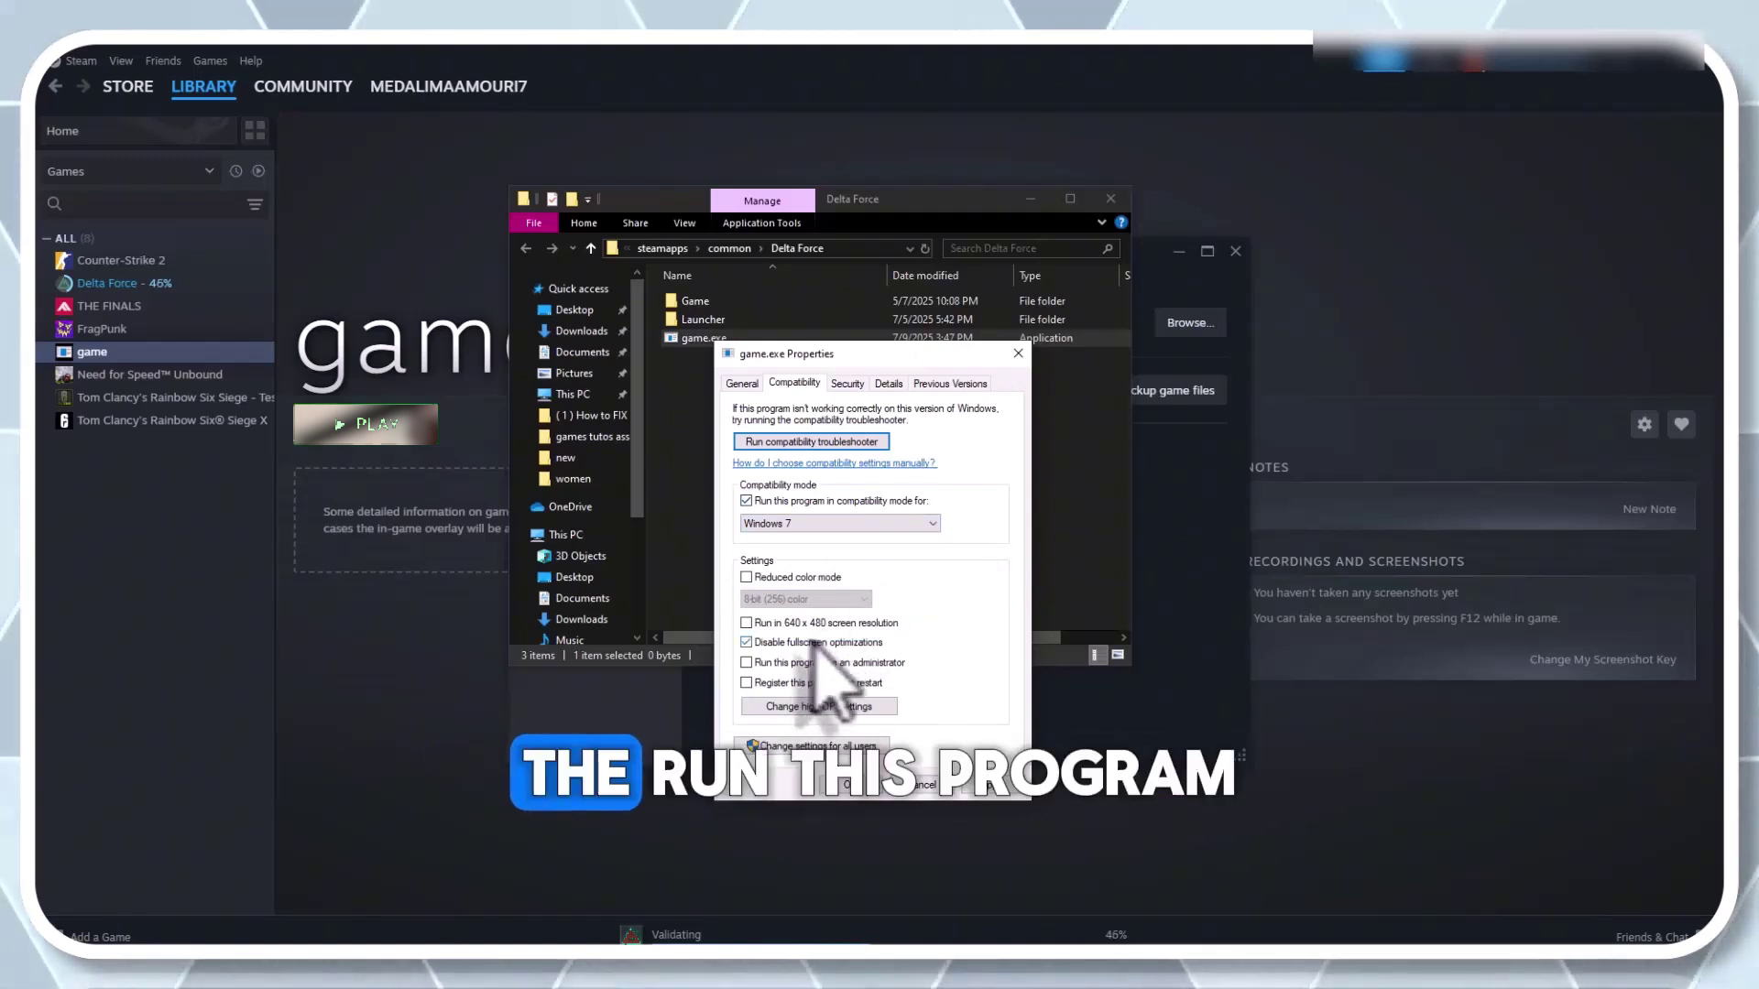
click(852, 663)
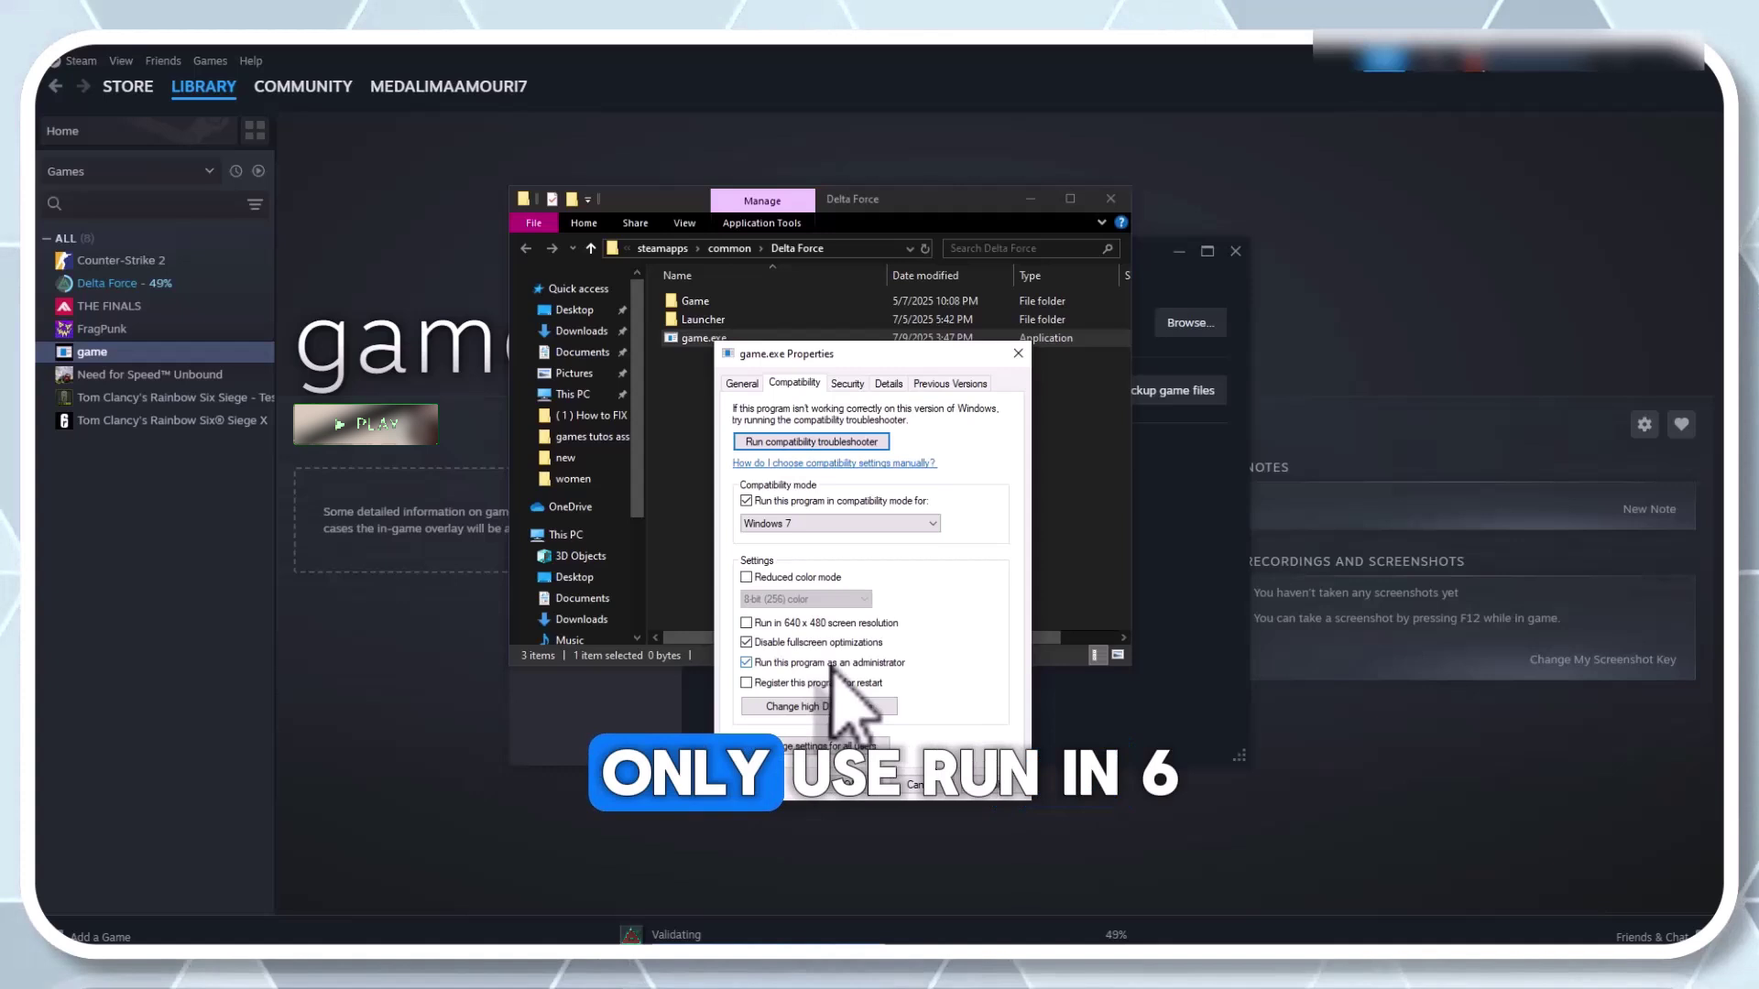
click(810, 625)
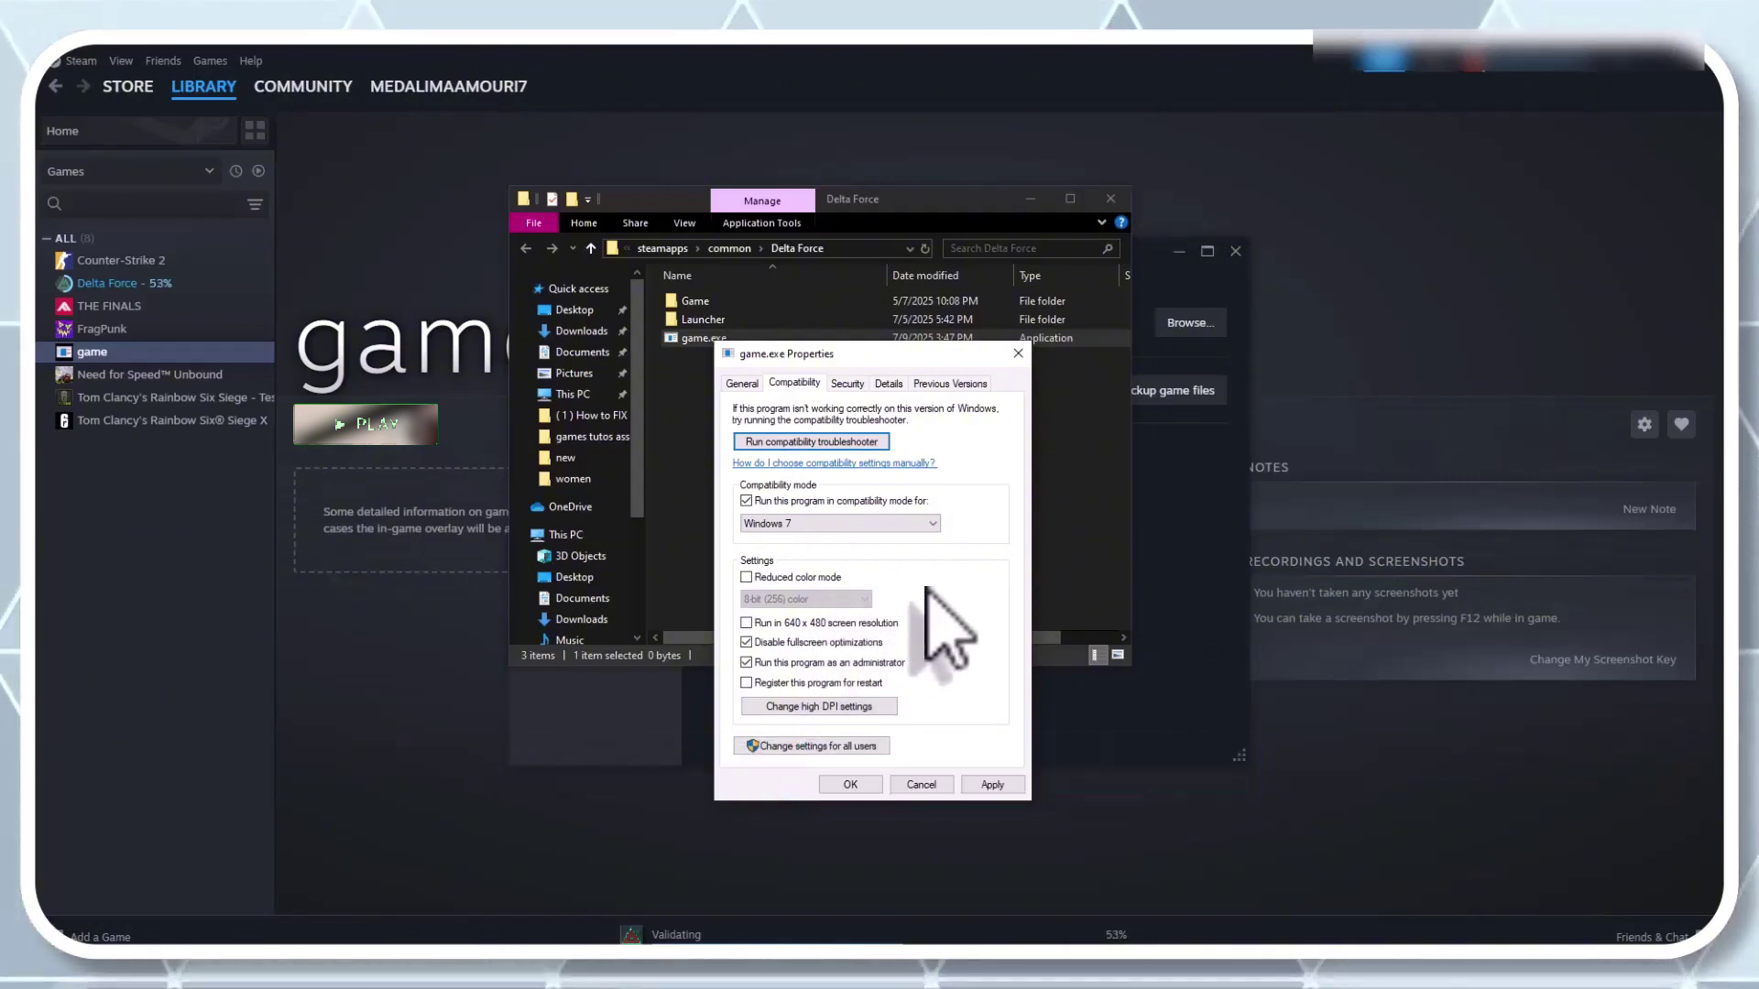
click(978, 786)
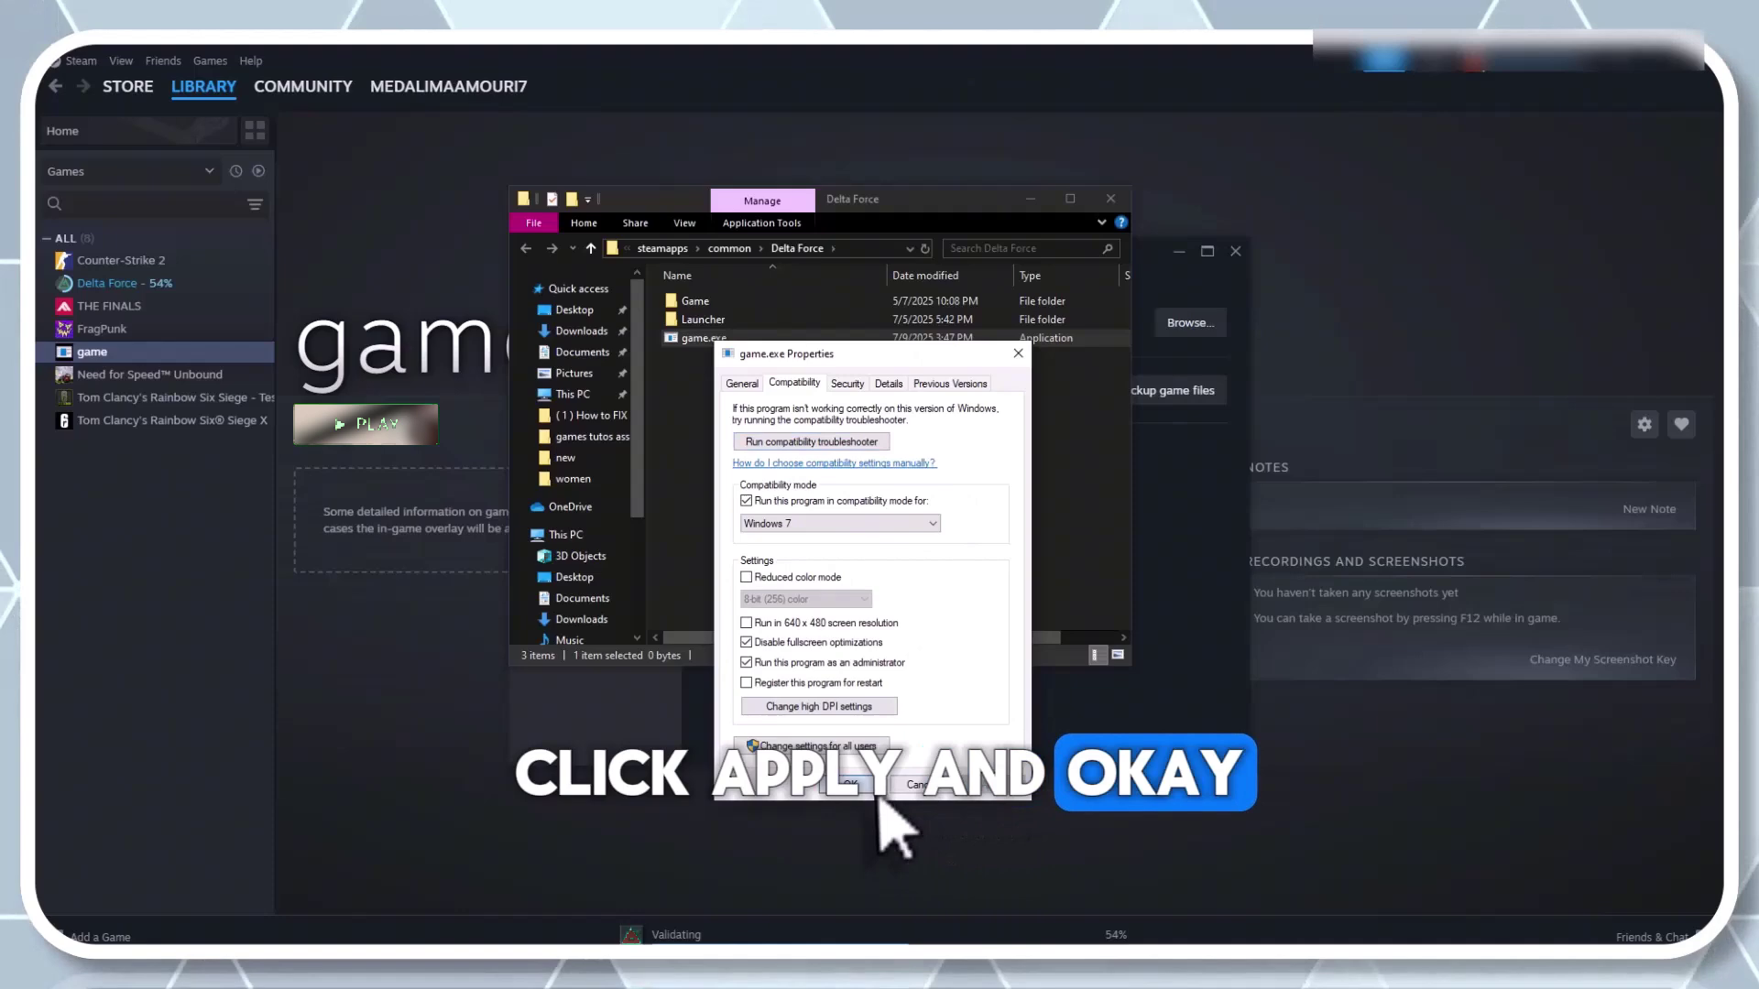
click(852, 785)
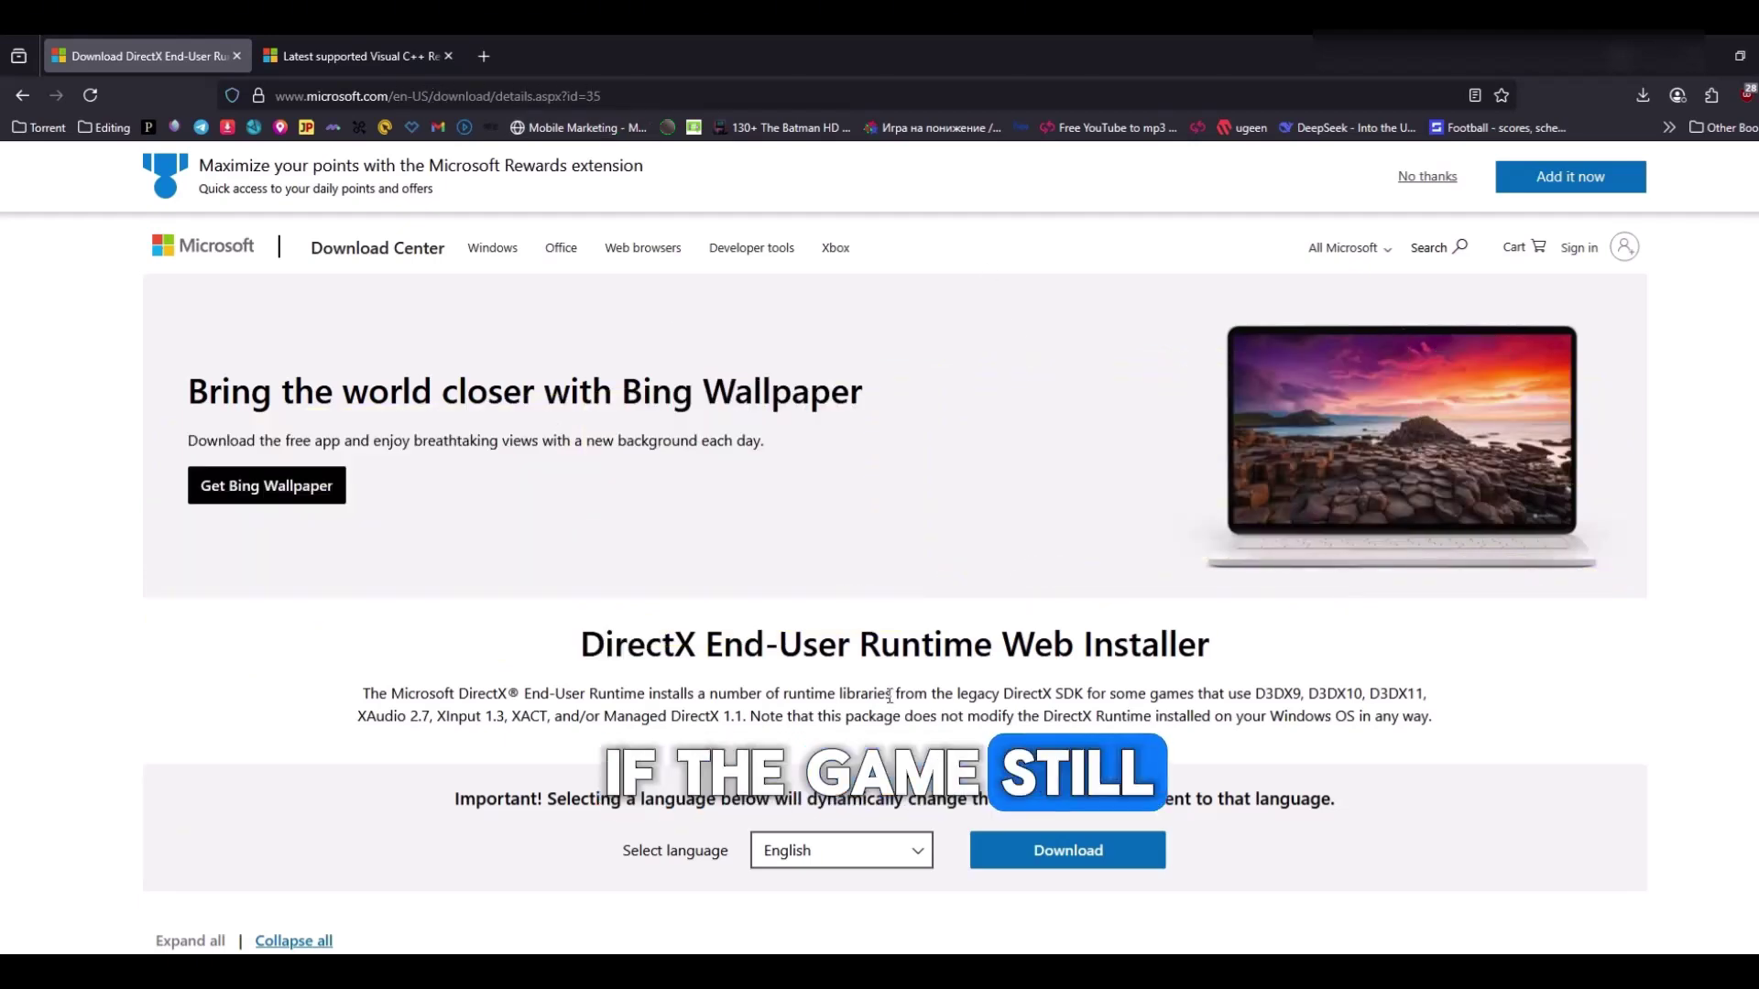
- Download dxwebsetup.exe and start the DirectX install, accepting the license and skipping the Bing Bar
click(1041, 853)
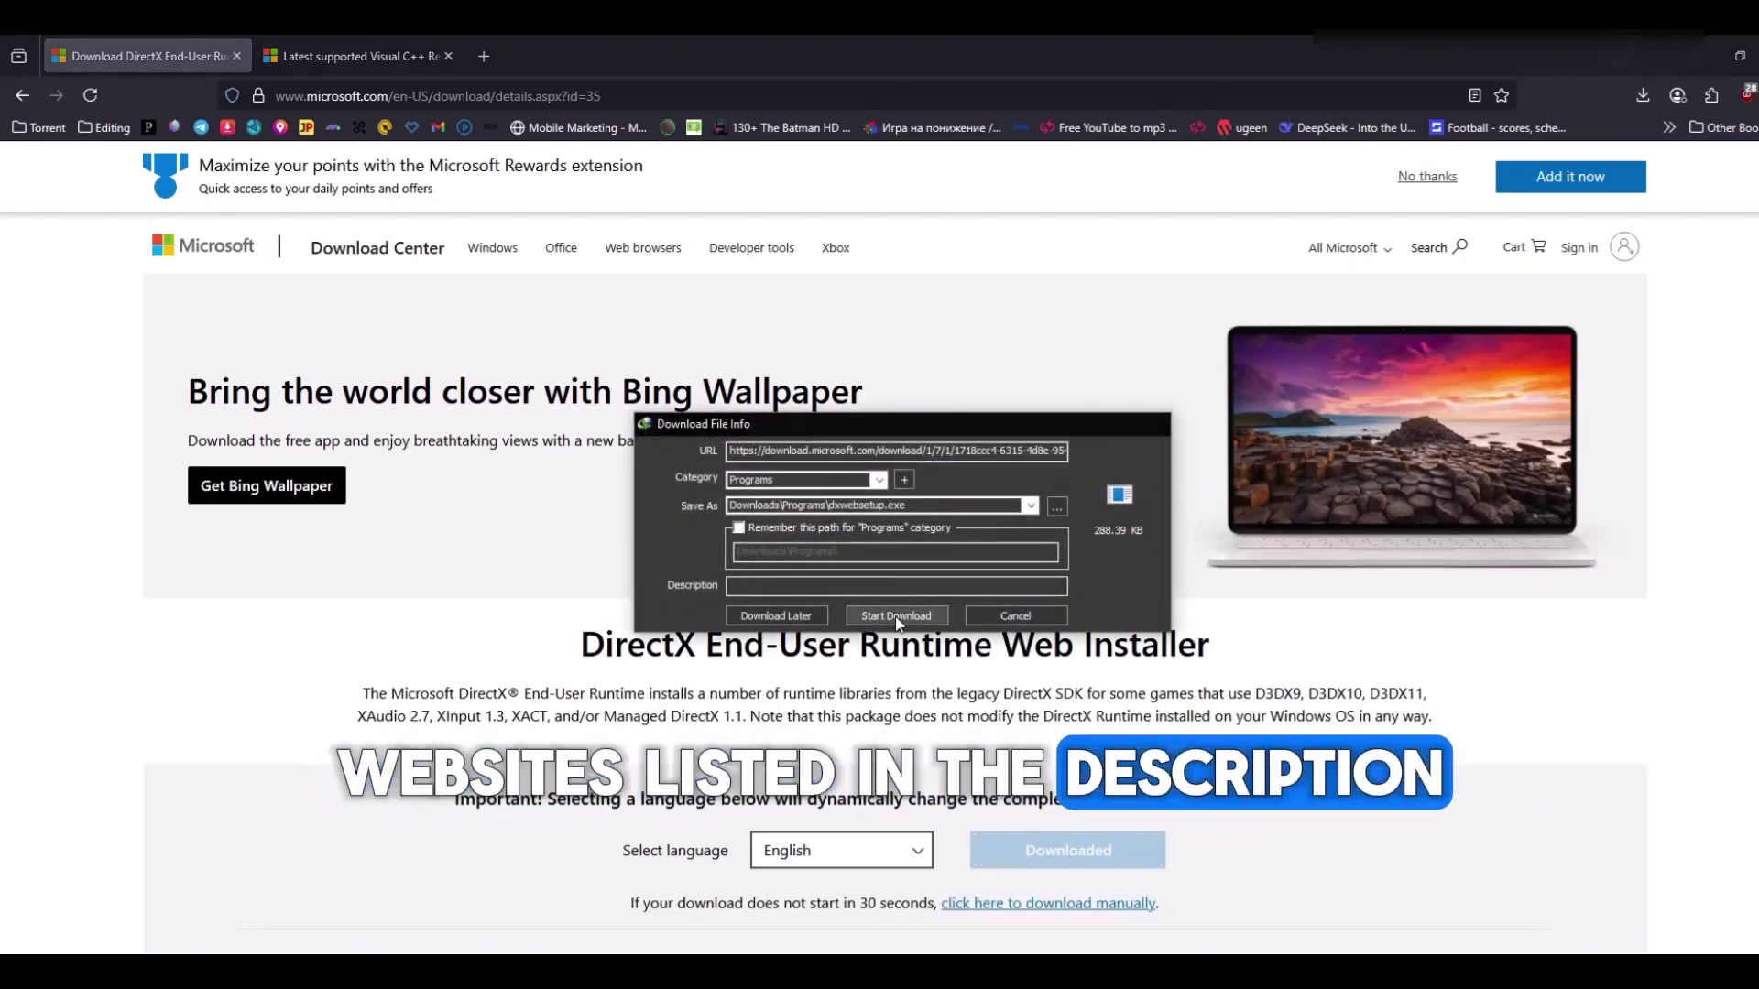
click(896, 616)
click(749, 592)
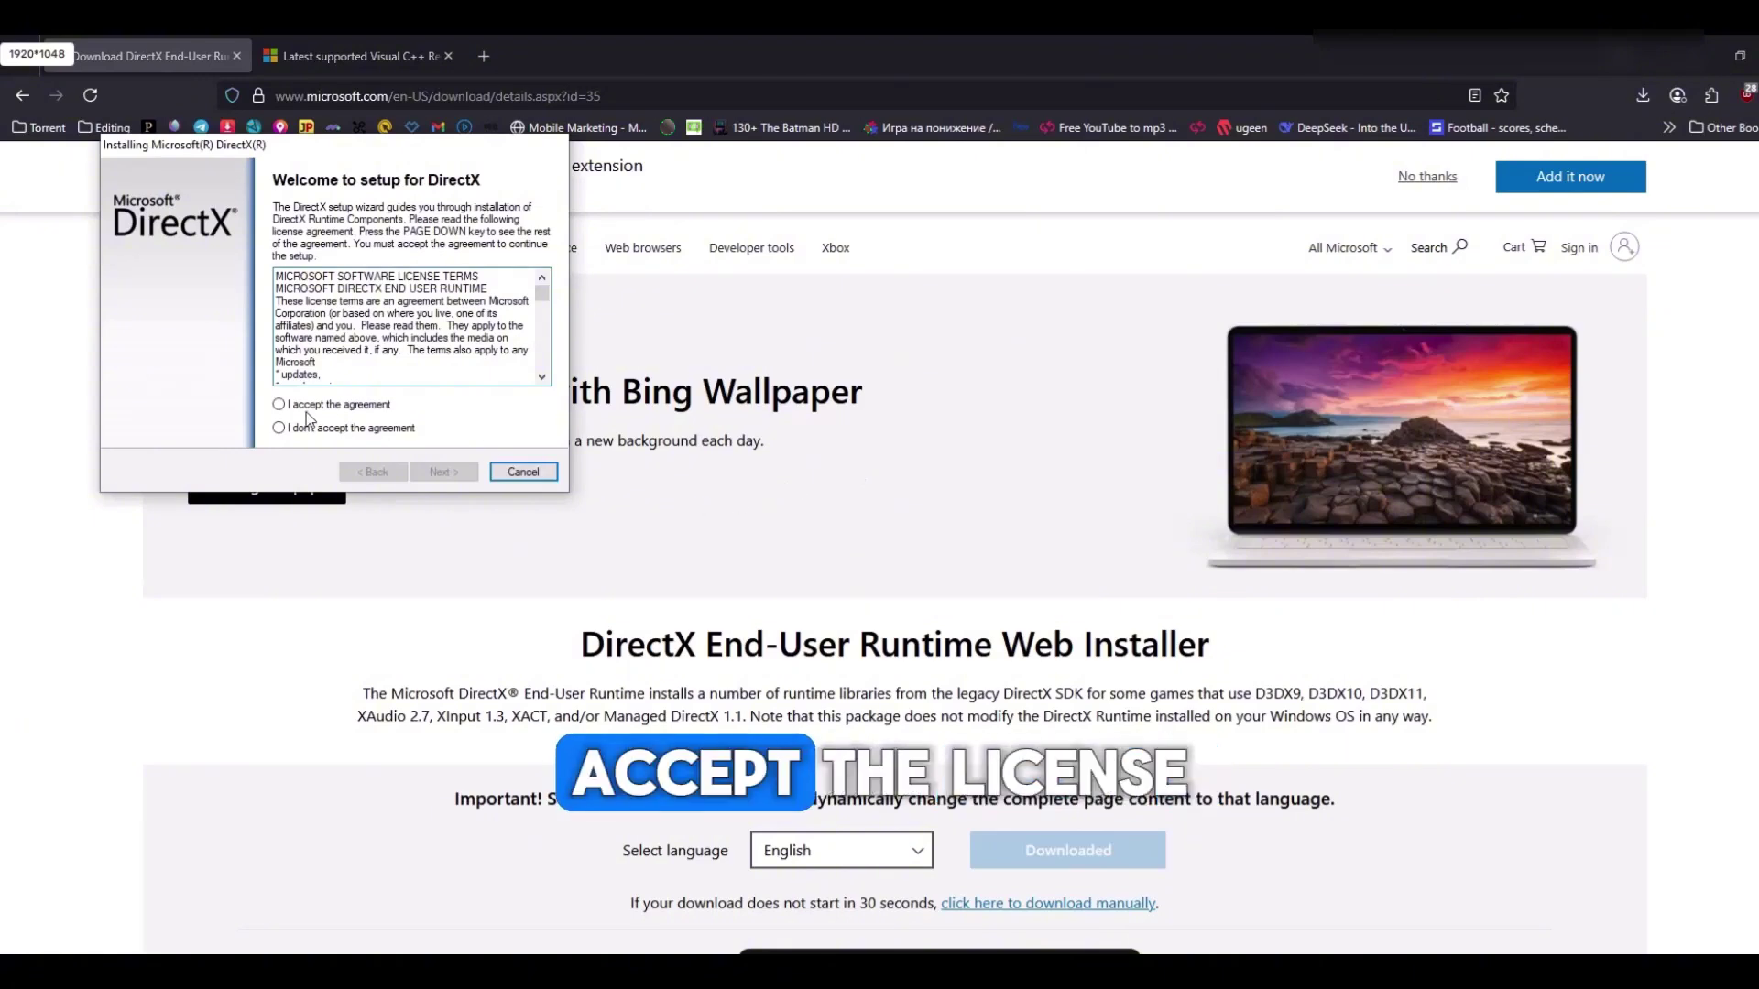
click(307, 405)
click(453, 471)
click(443, 472)
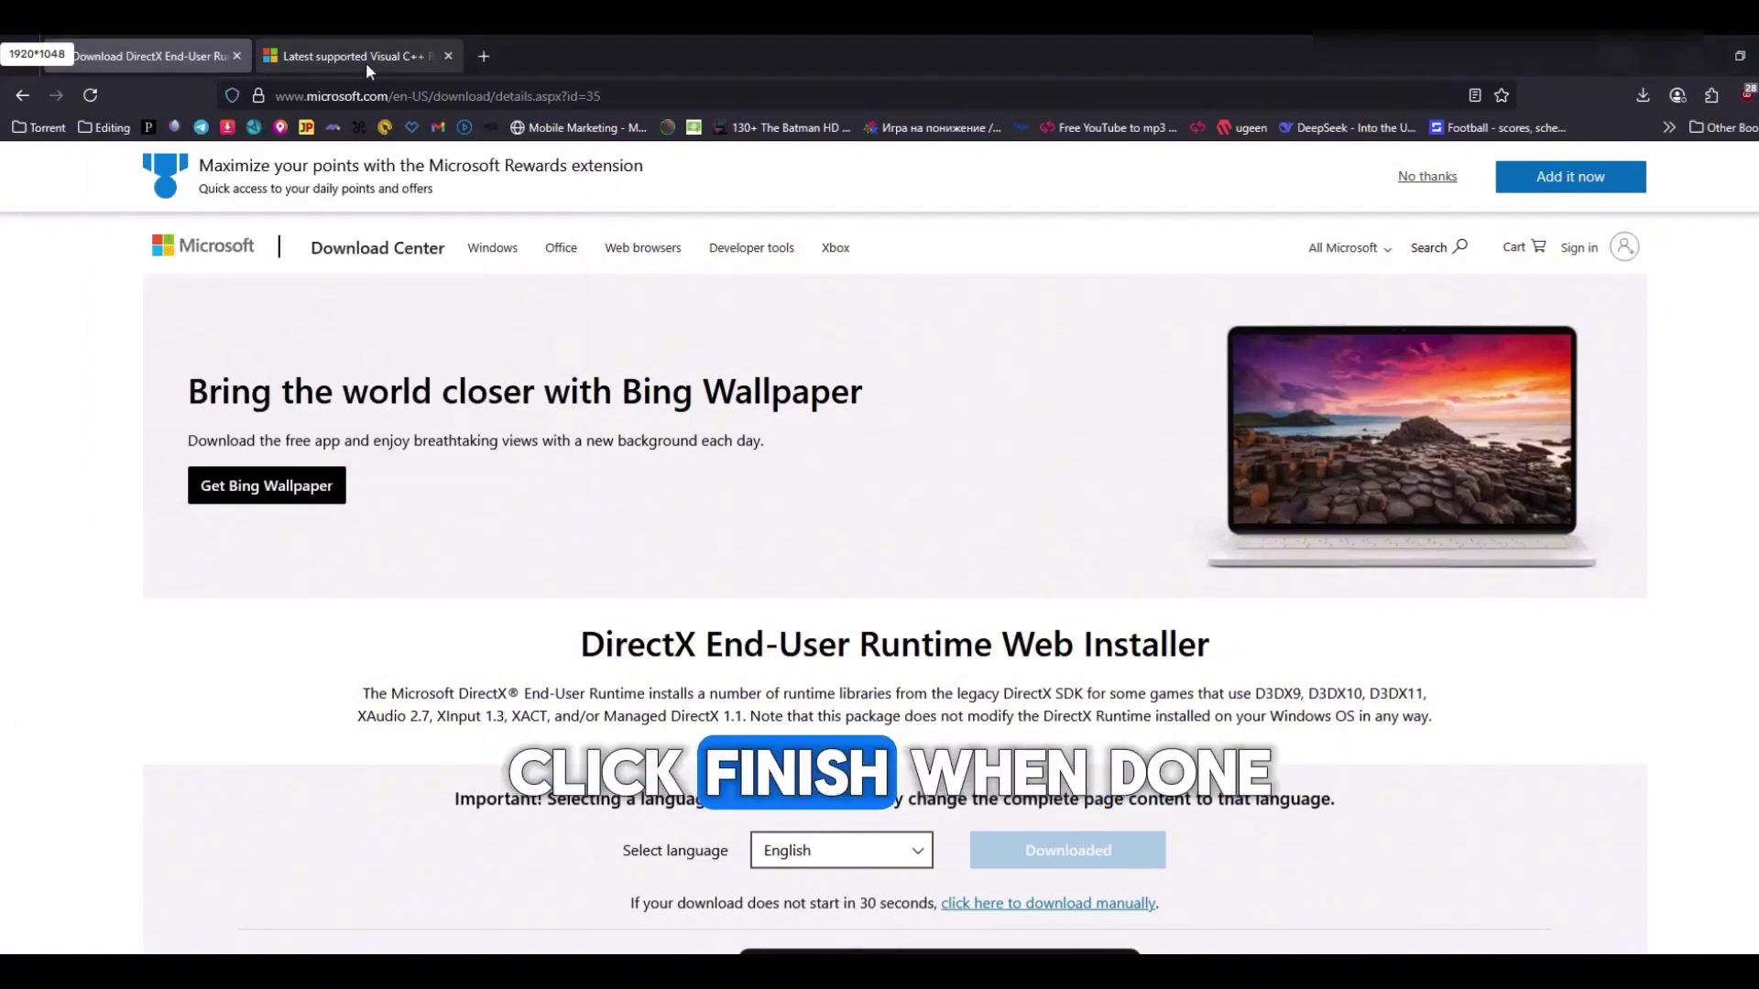
- Download the latest Visual C++ Redistributable packages, including ARM64 and x86, from Microsoft Learn
click(365, 57)
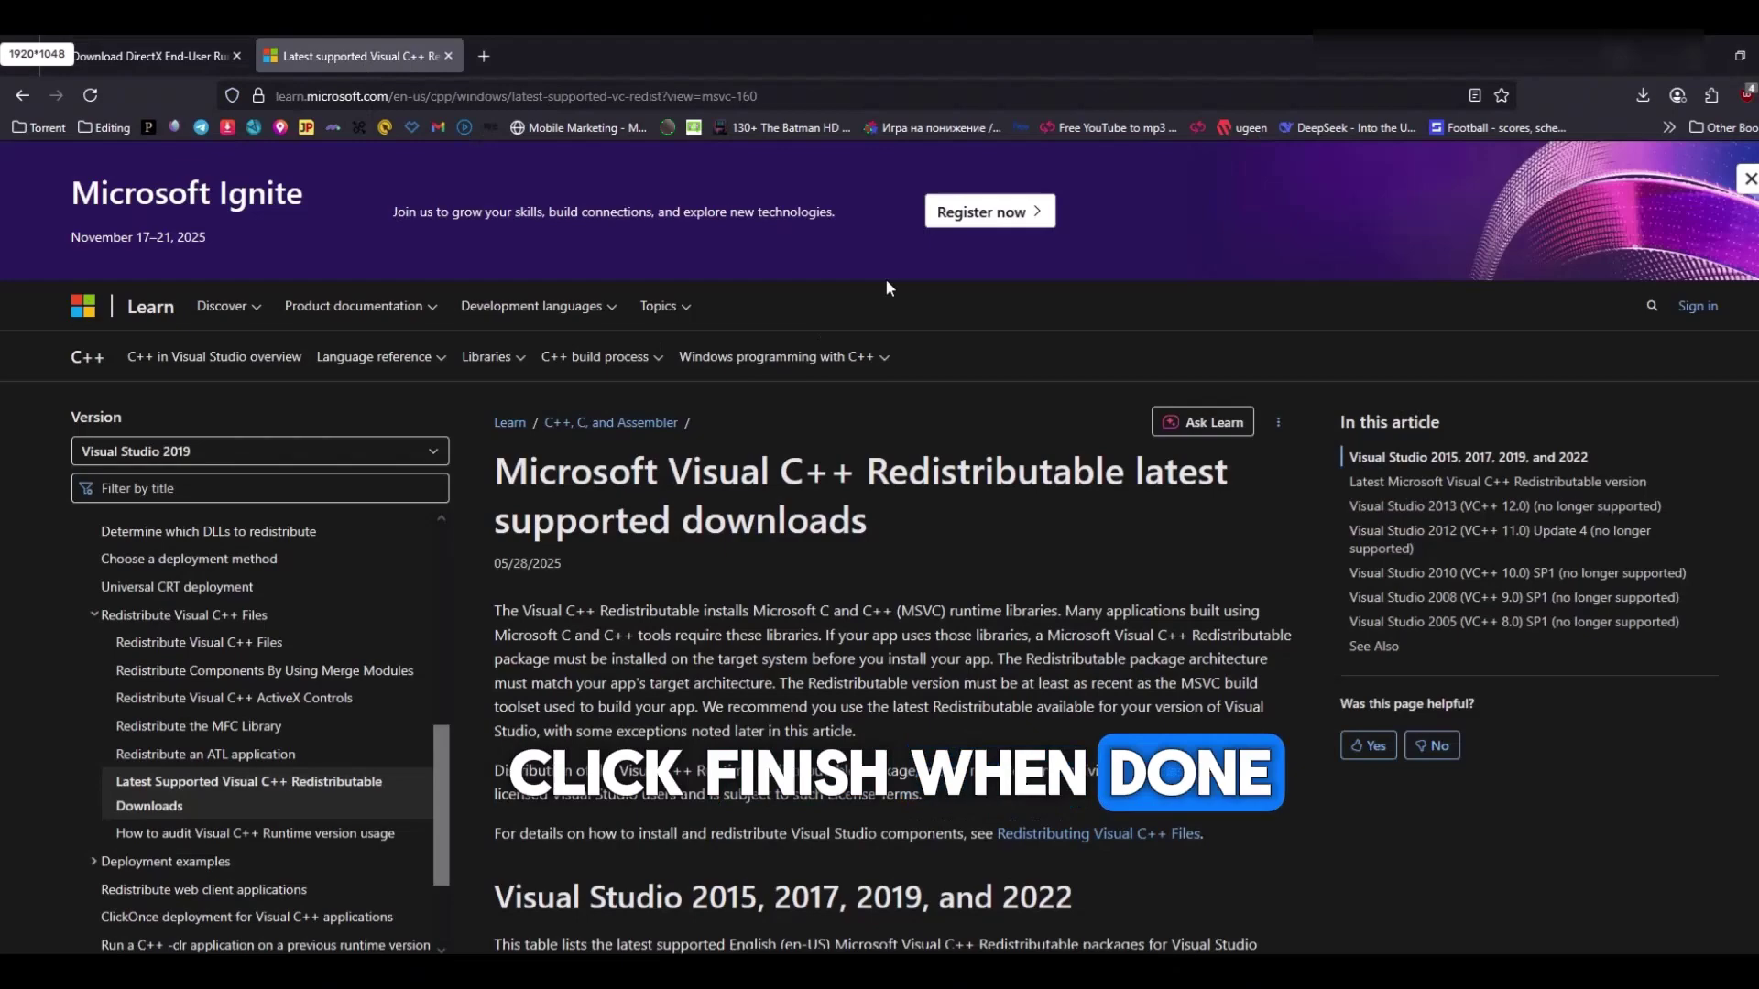
scroll(937, 558, down, 4)
scroll(843, 552, down, 6)
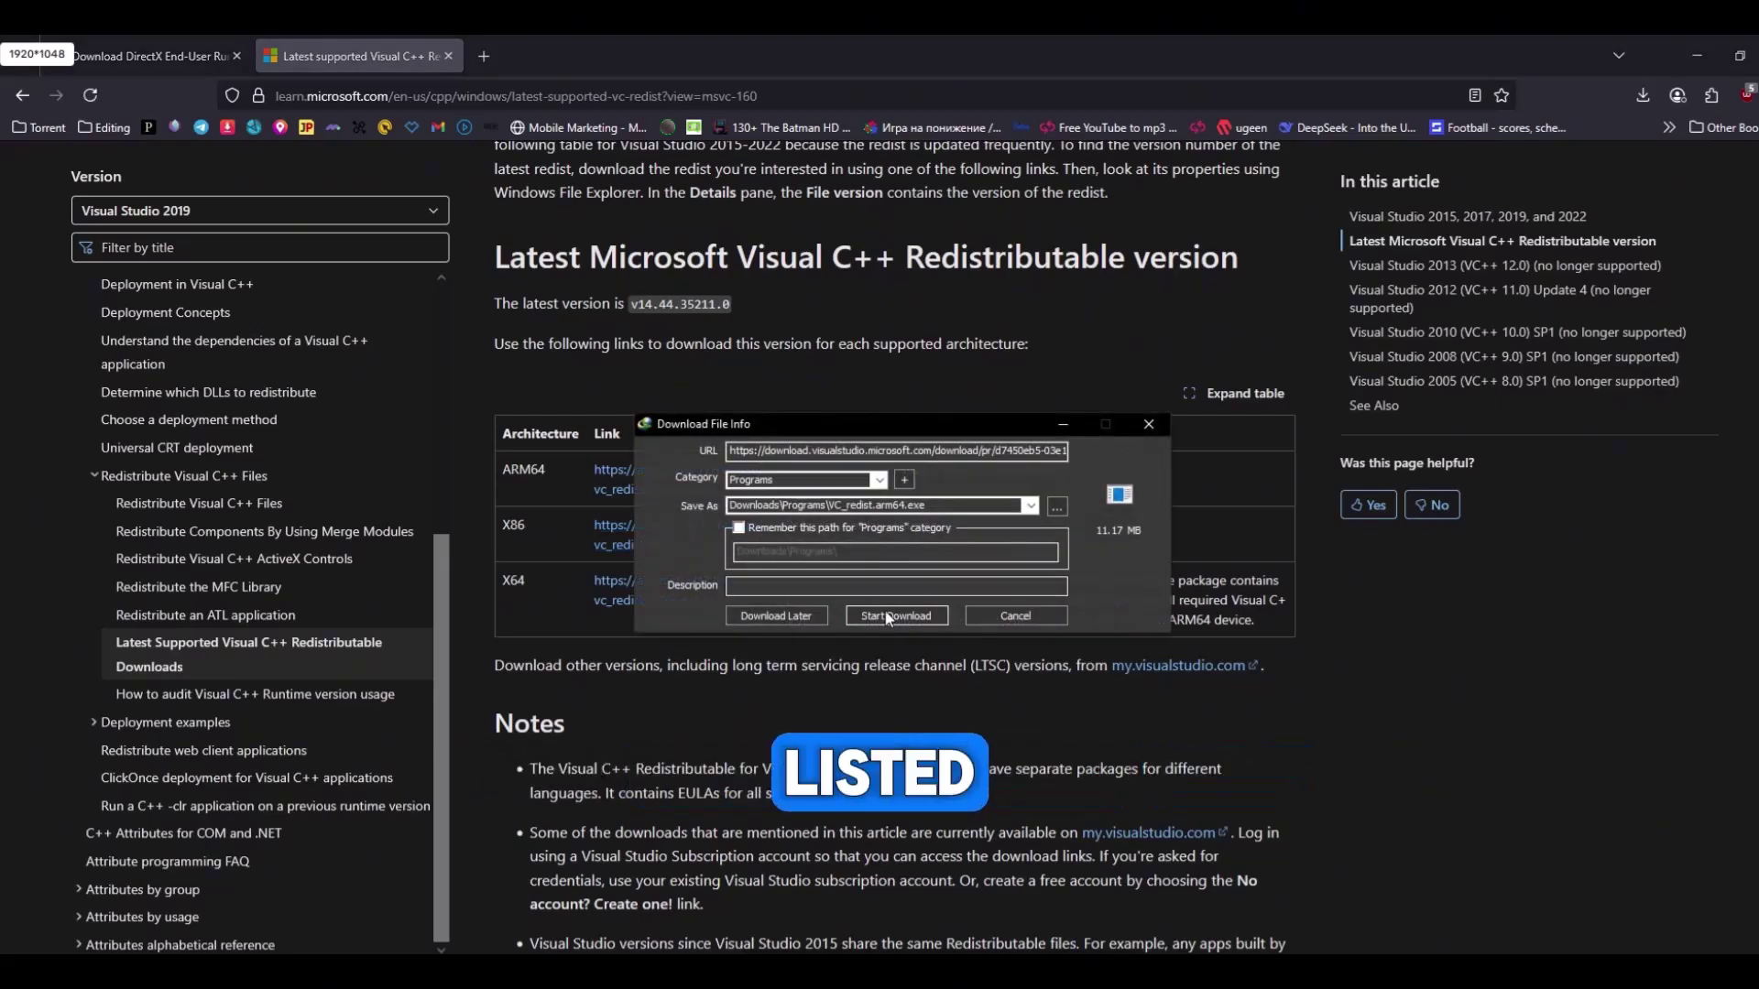
click(911, 614)
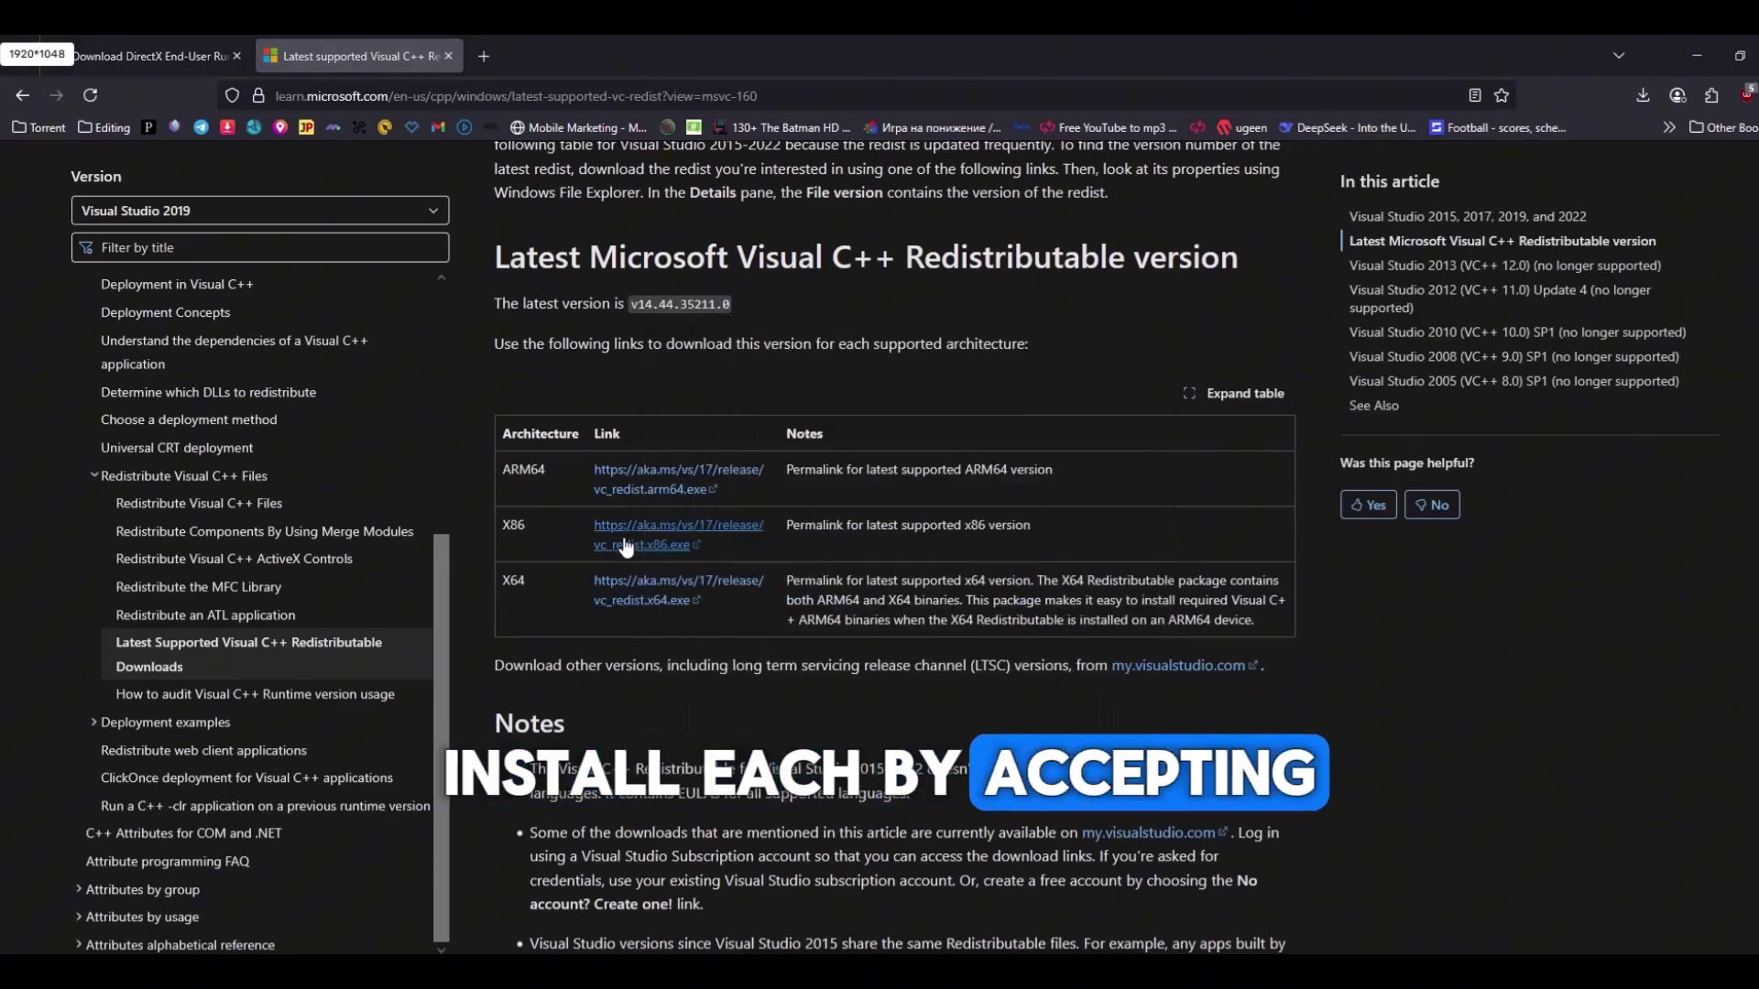
click(612, 526)
click(887, 613)
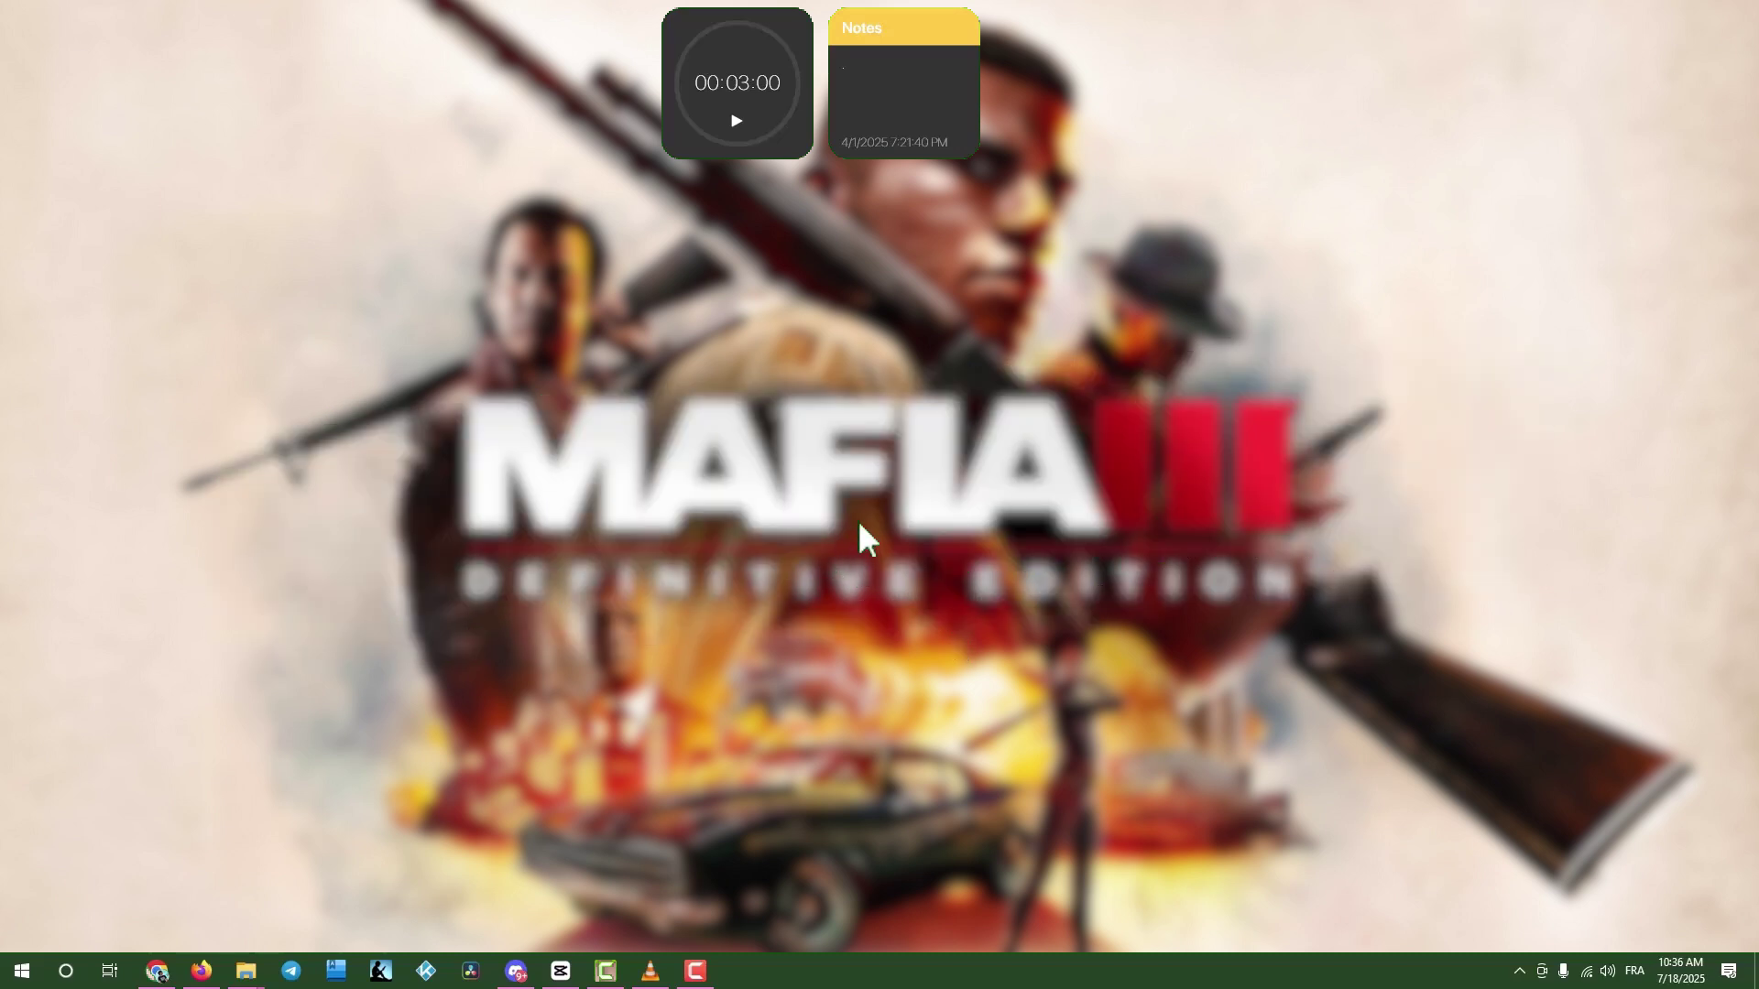
- Search 'update' and open Windows Update's Check for updates page
key(super)
text(update)
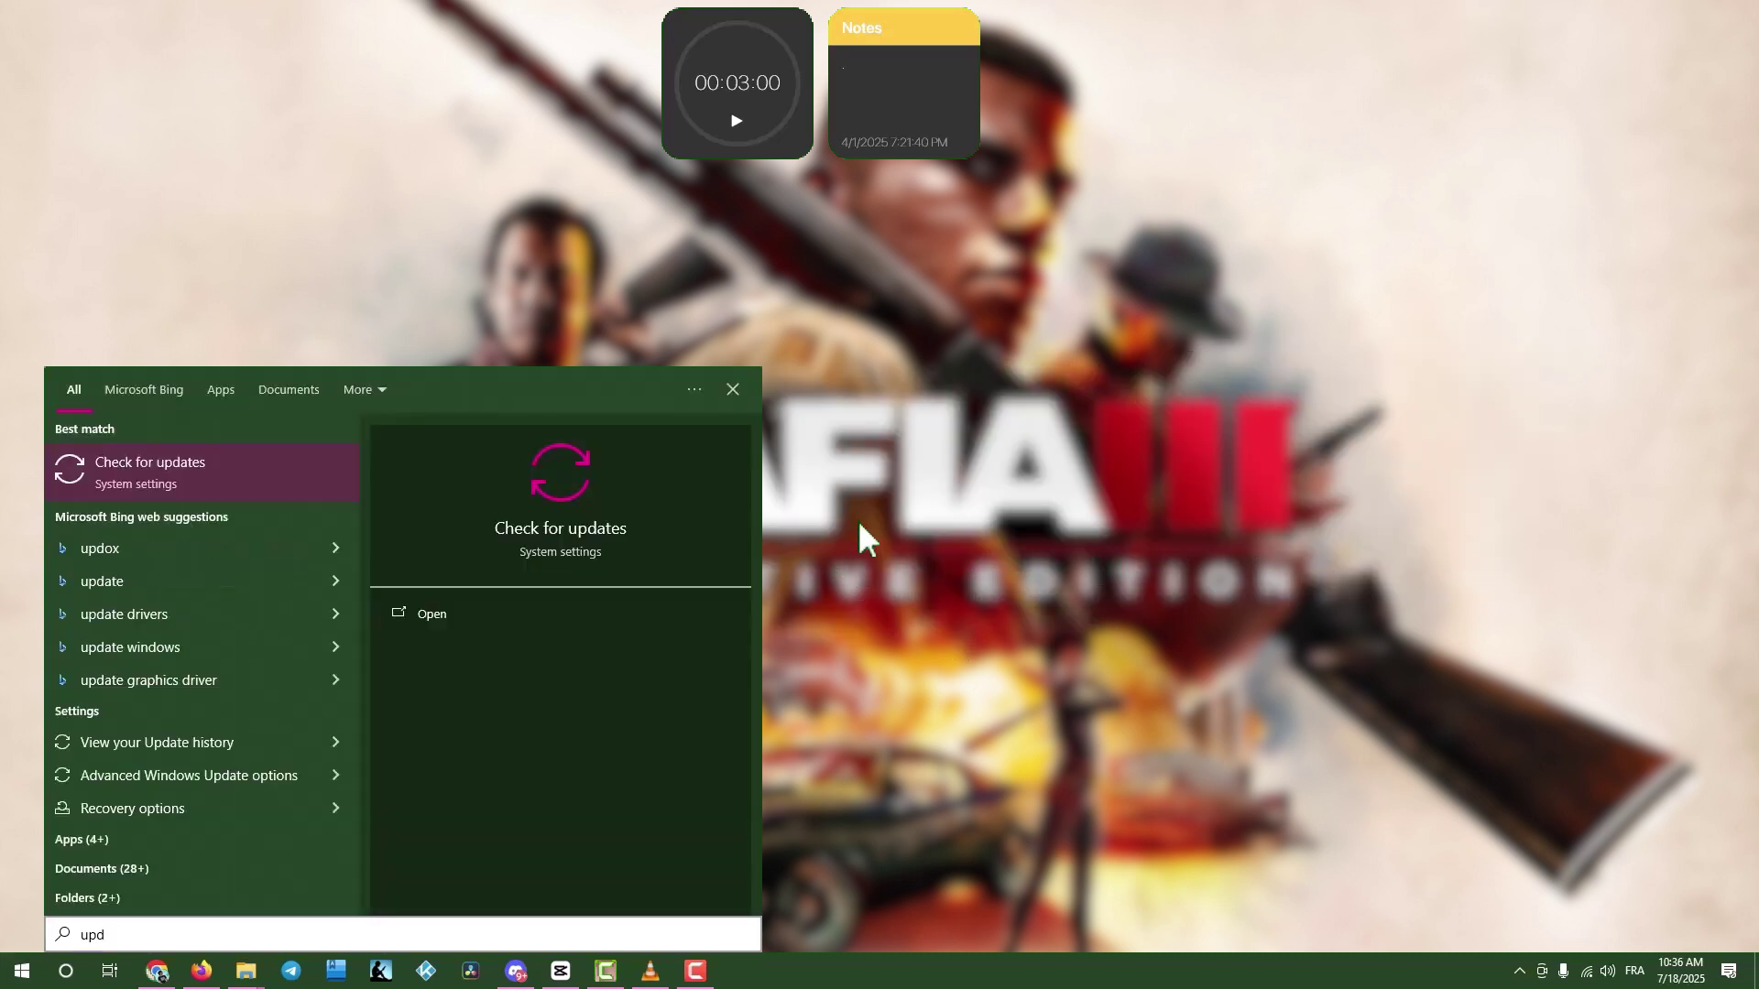
key(Return)
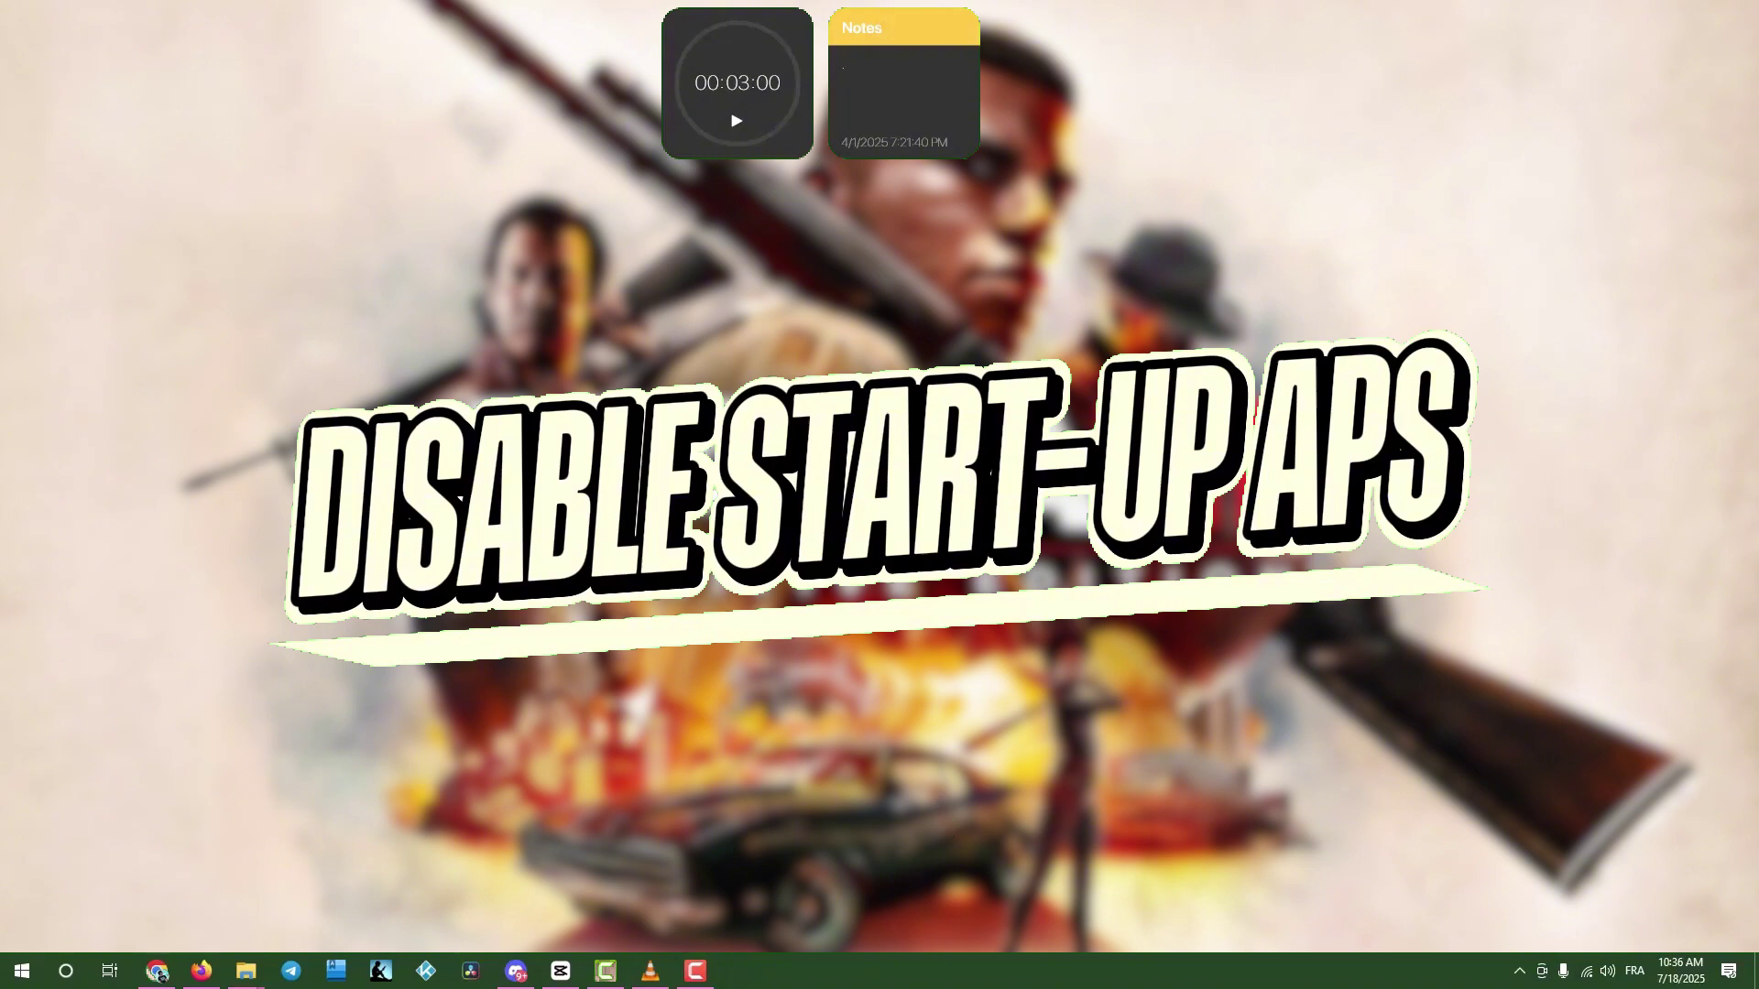
right_click(960, 969)
click(1020, 868)
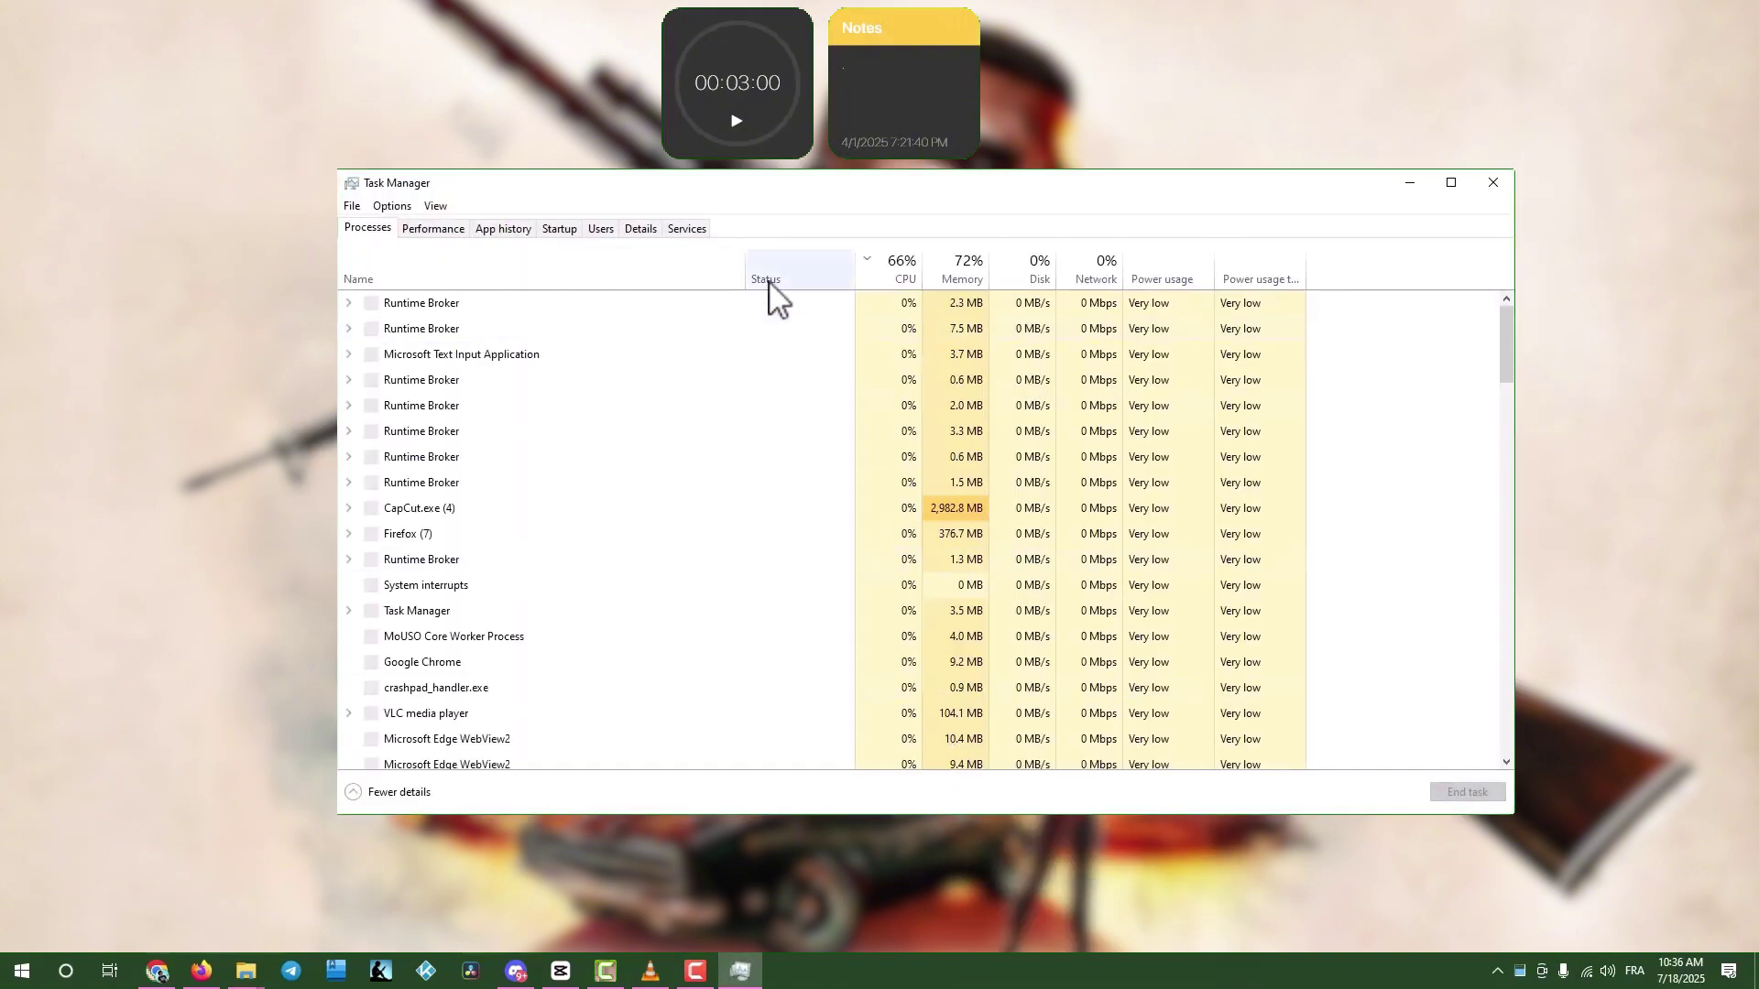
click(560, 228)
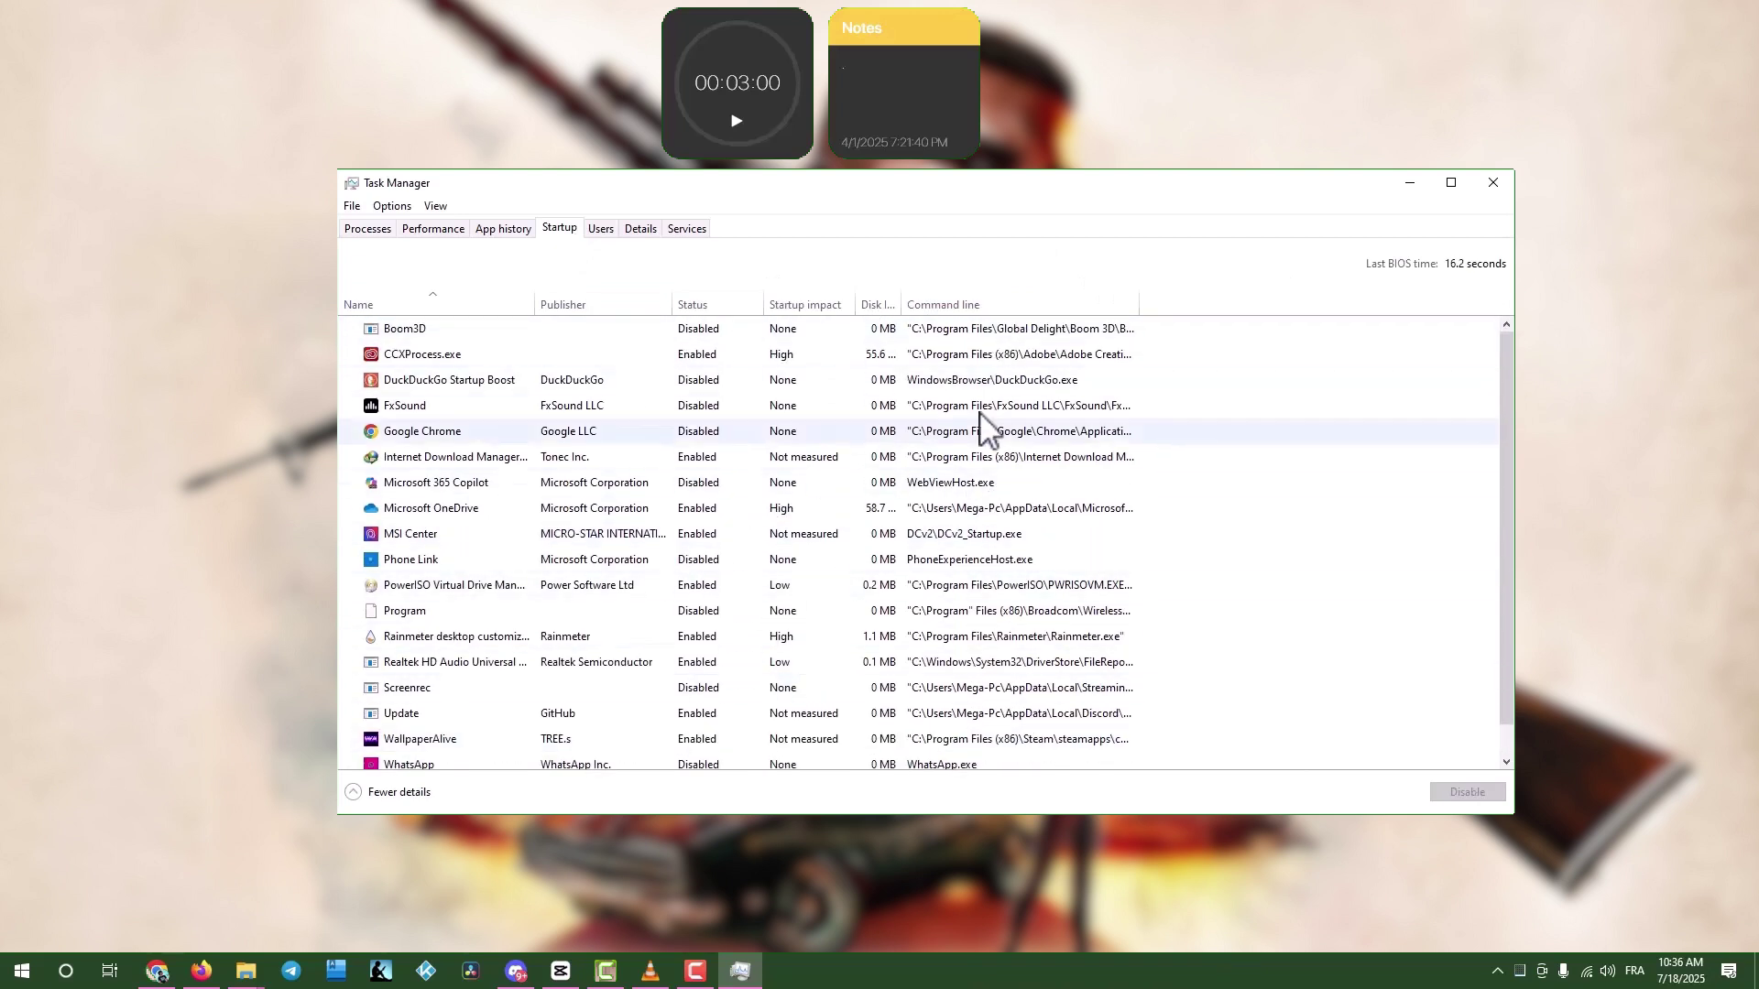
click(1498, 187)
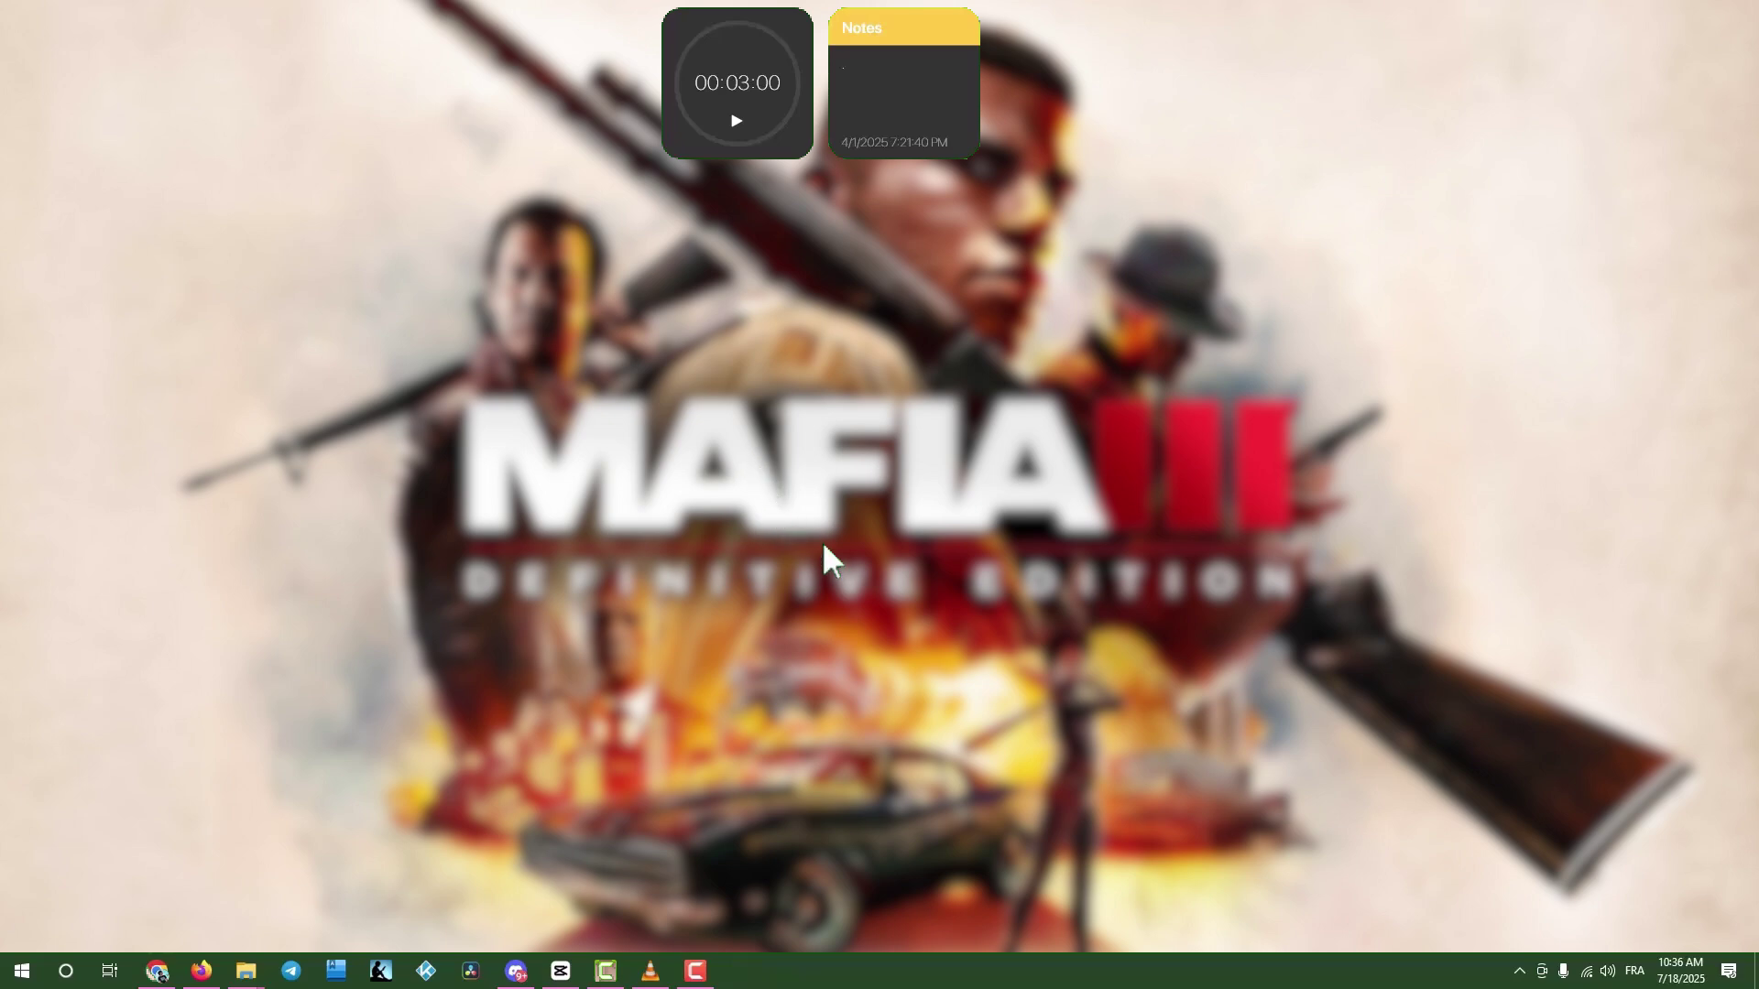
- Open Windows Security's Virus & threat protection settings
key(super)
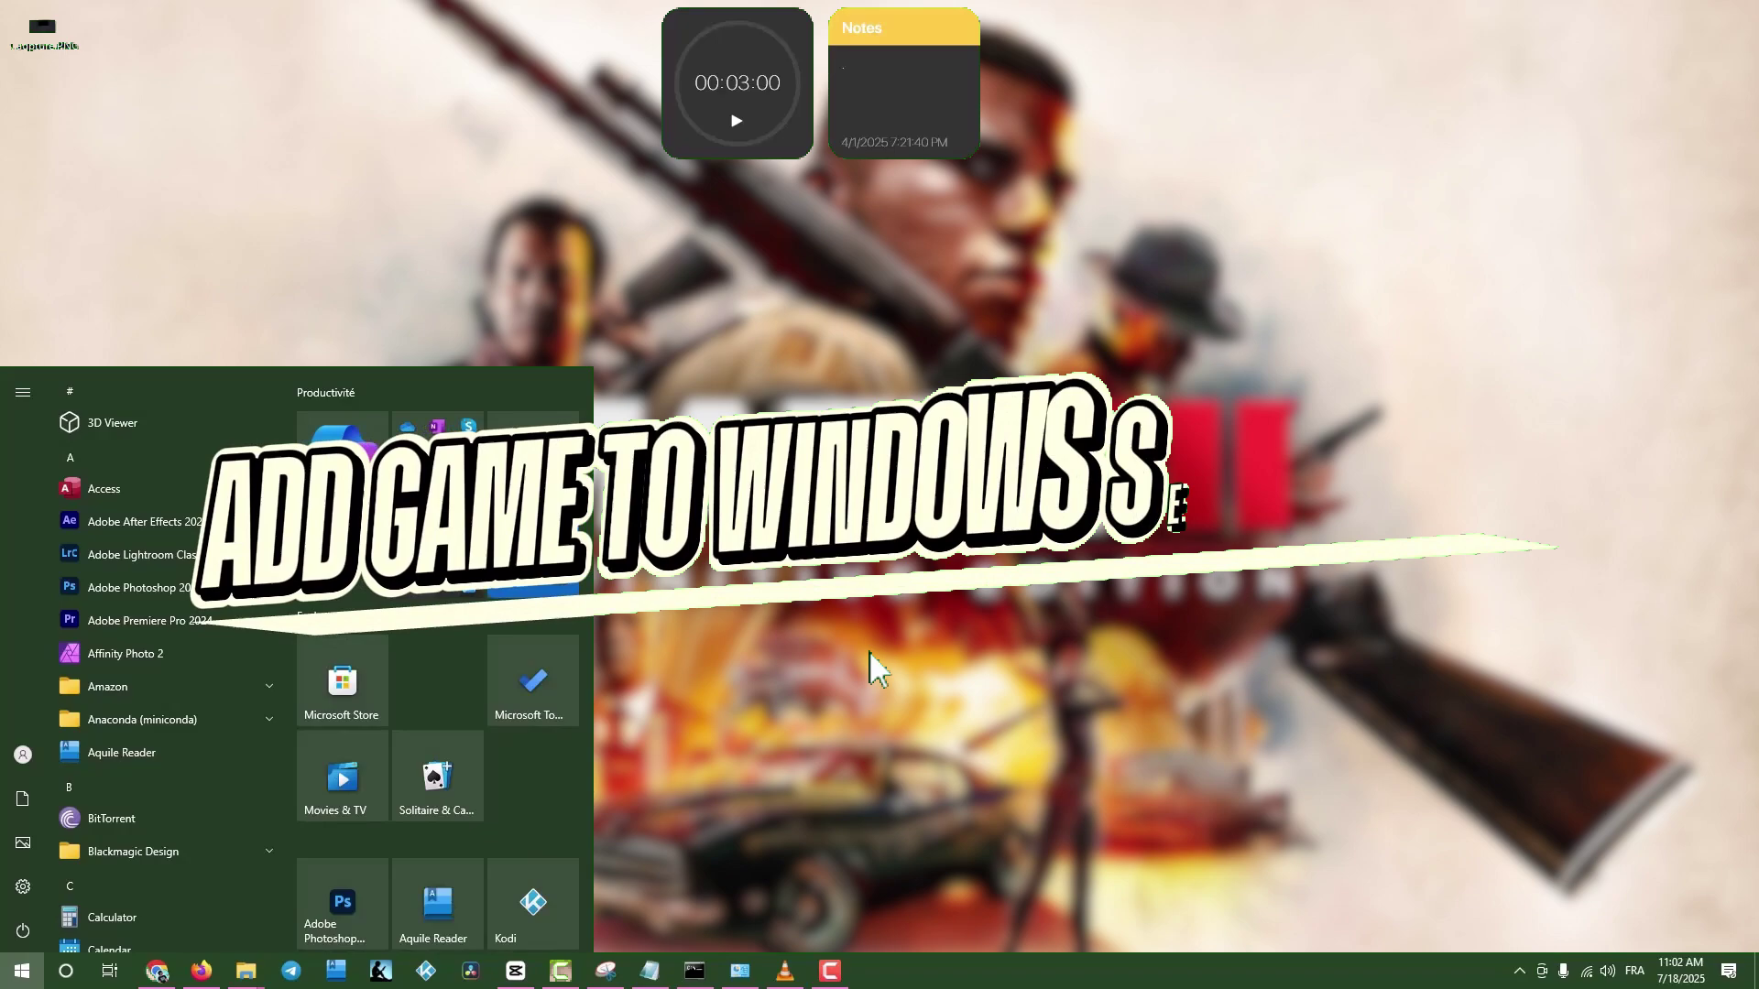
text(windows sec)
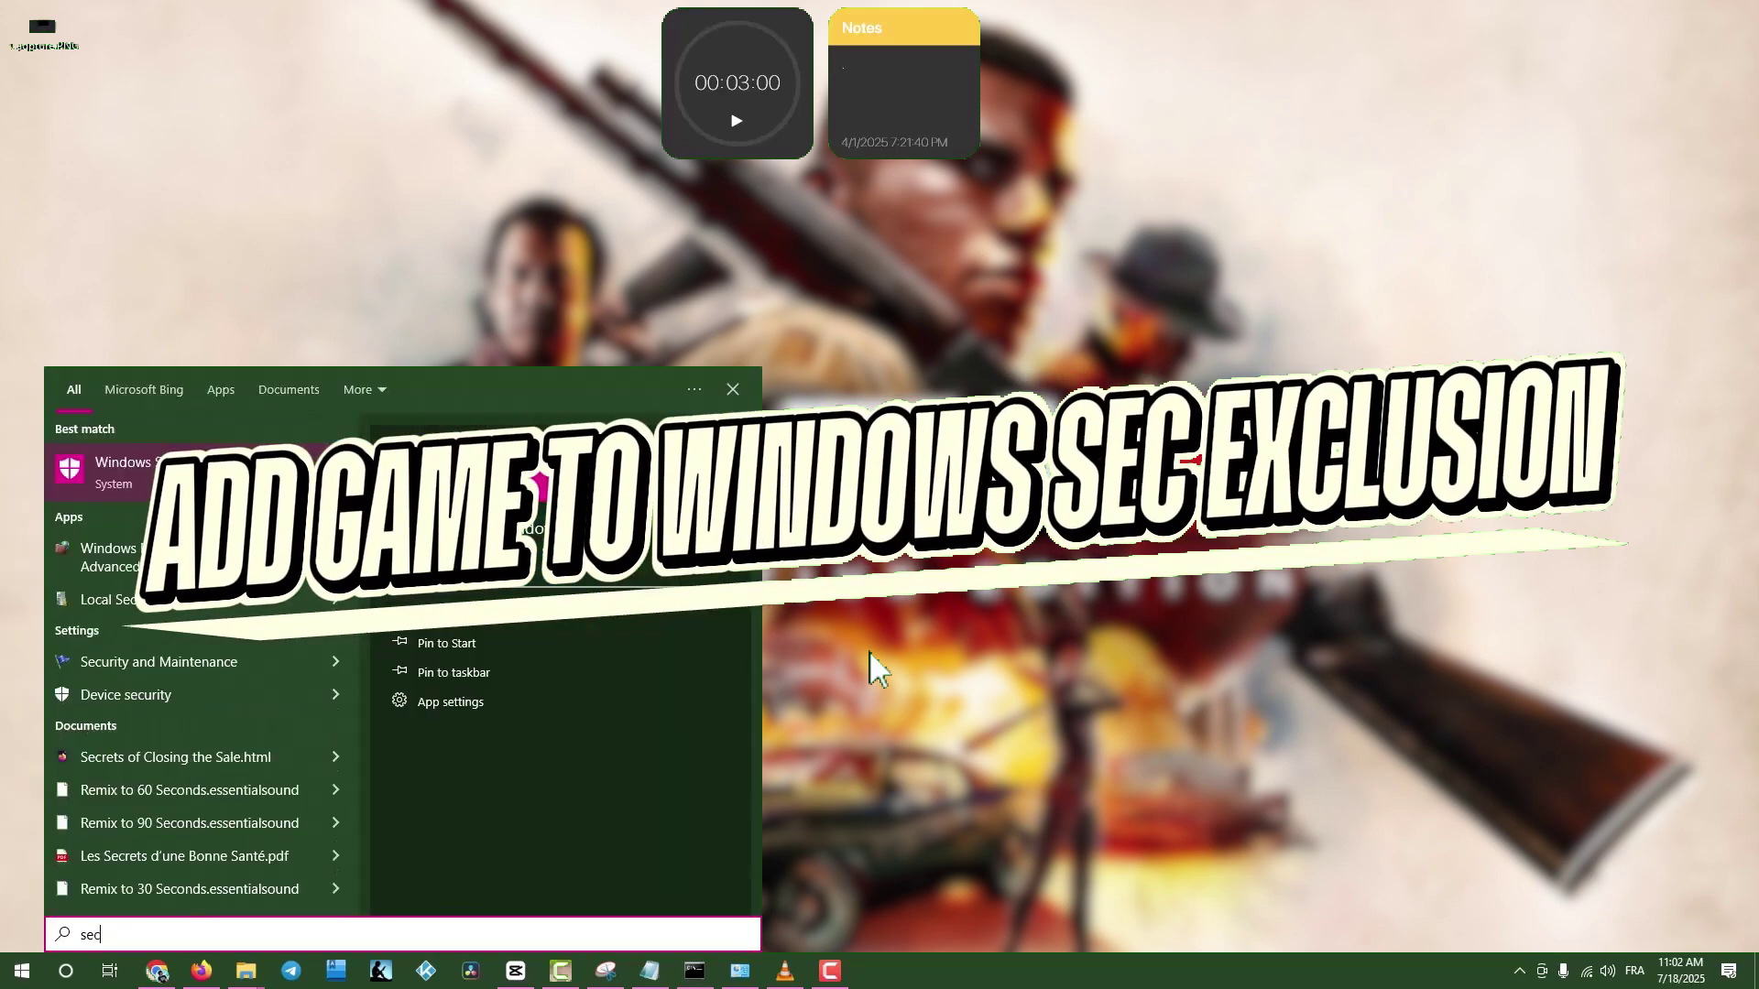
key(Return)
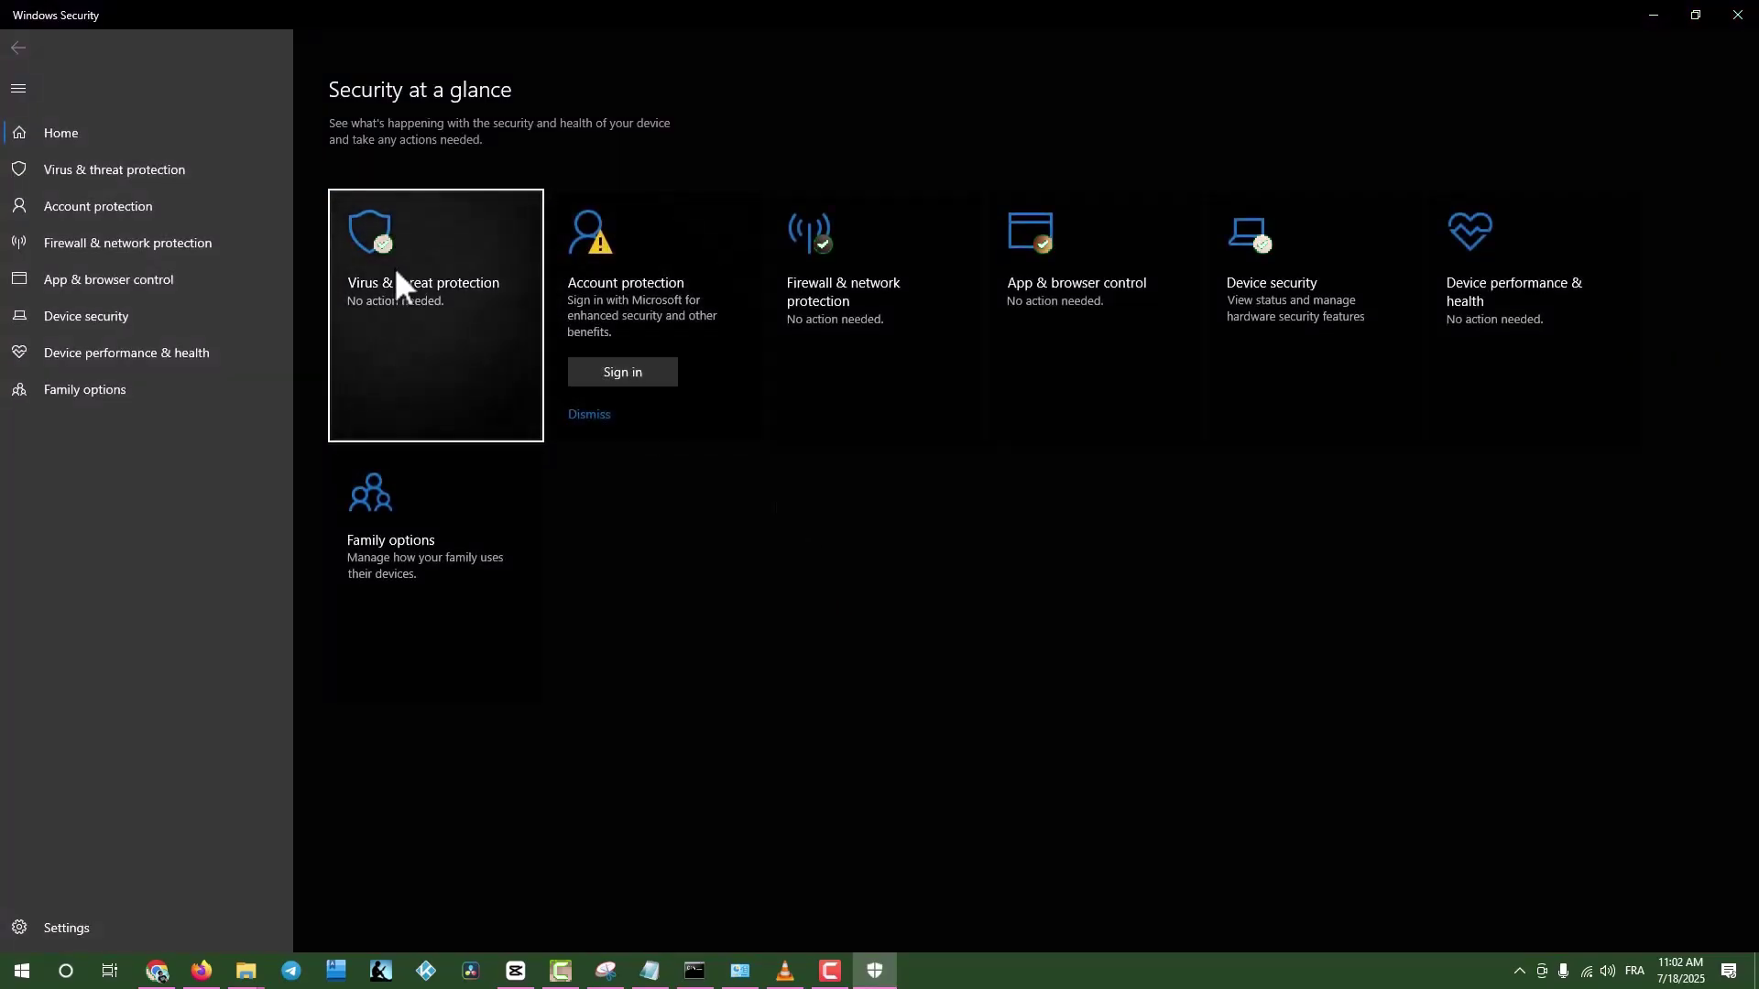
click(395, 273)
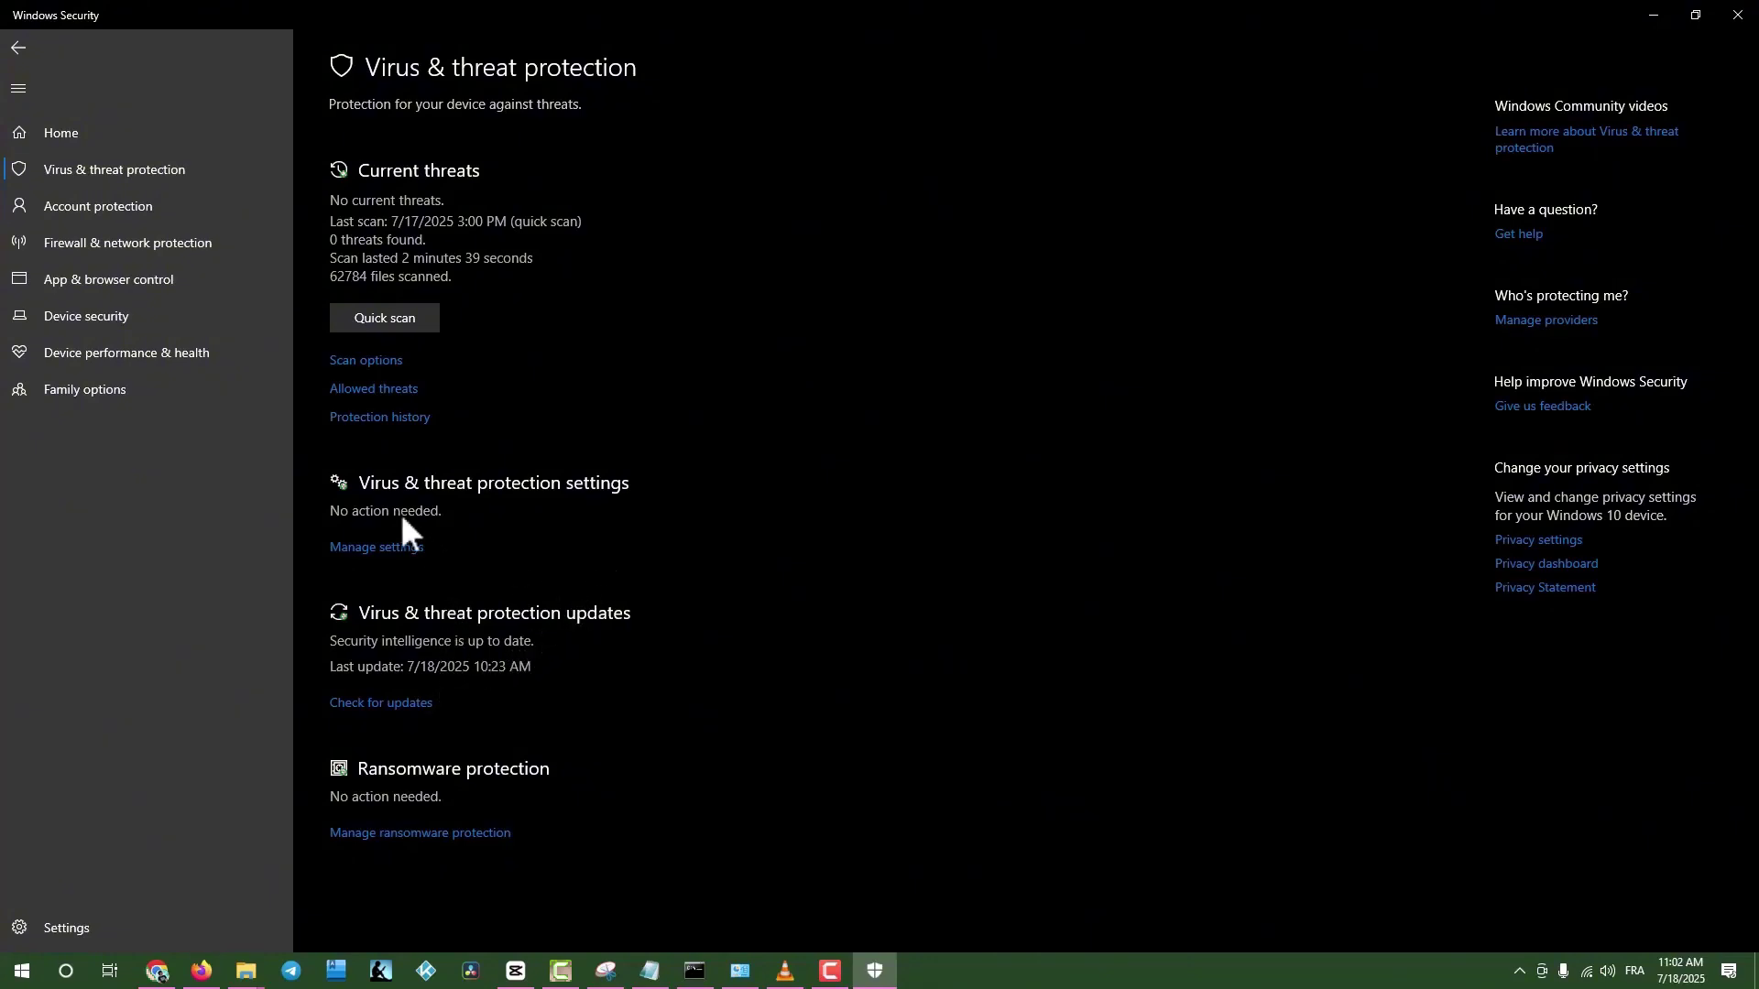
click(390, 548)
- Go to Exclusions and start a folder exclusion, then close the folder picker
scroll(542, 562, down, 5)
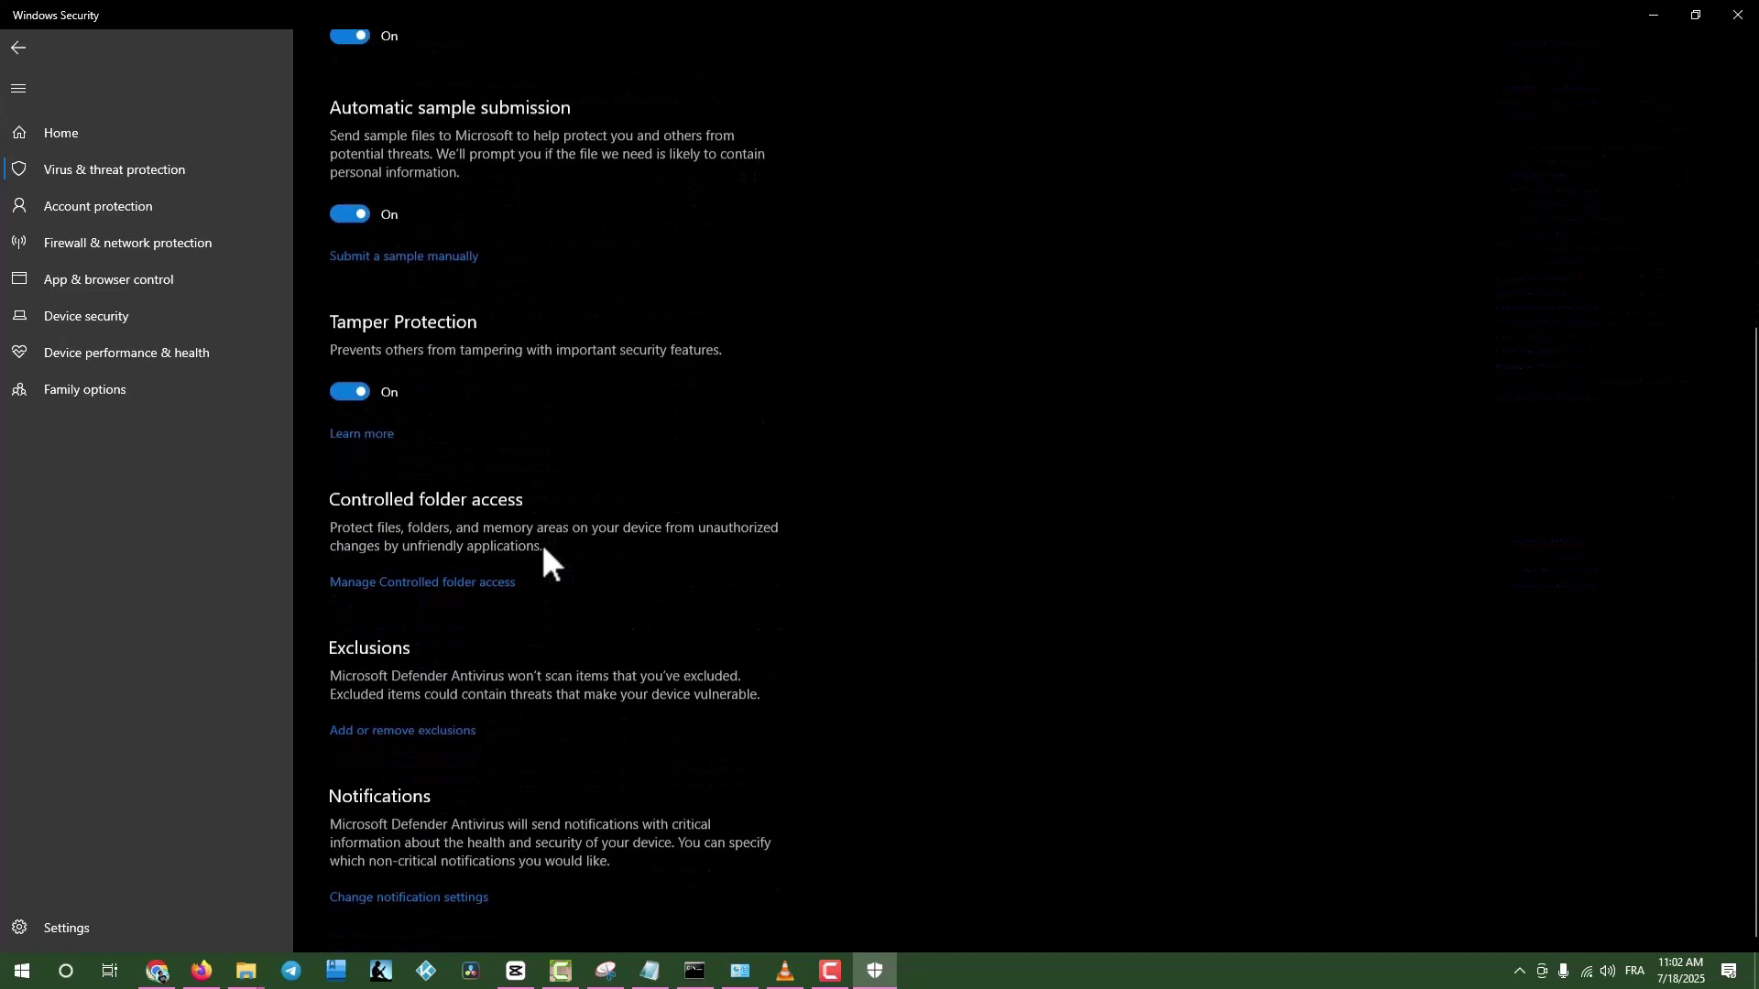
click(436, 732)
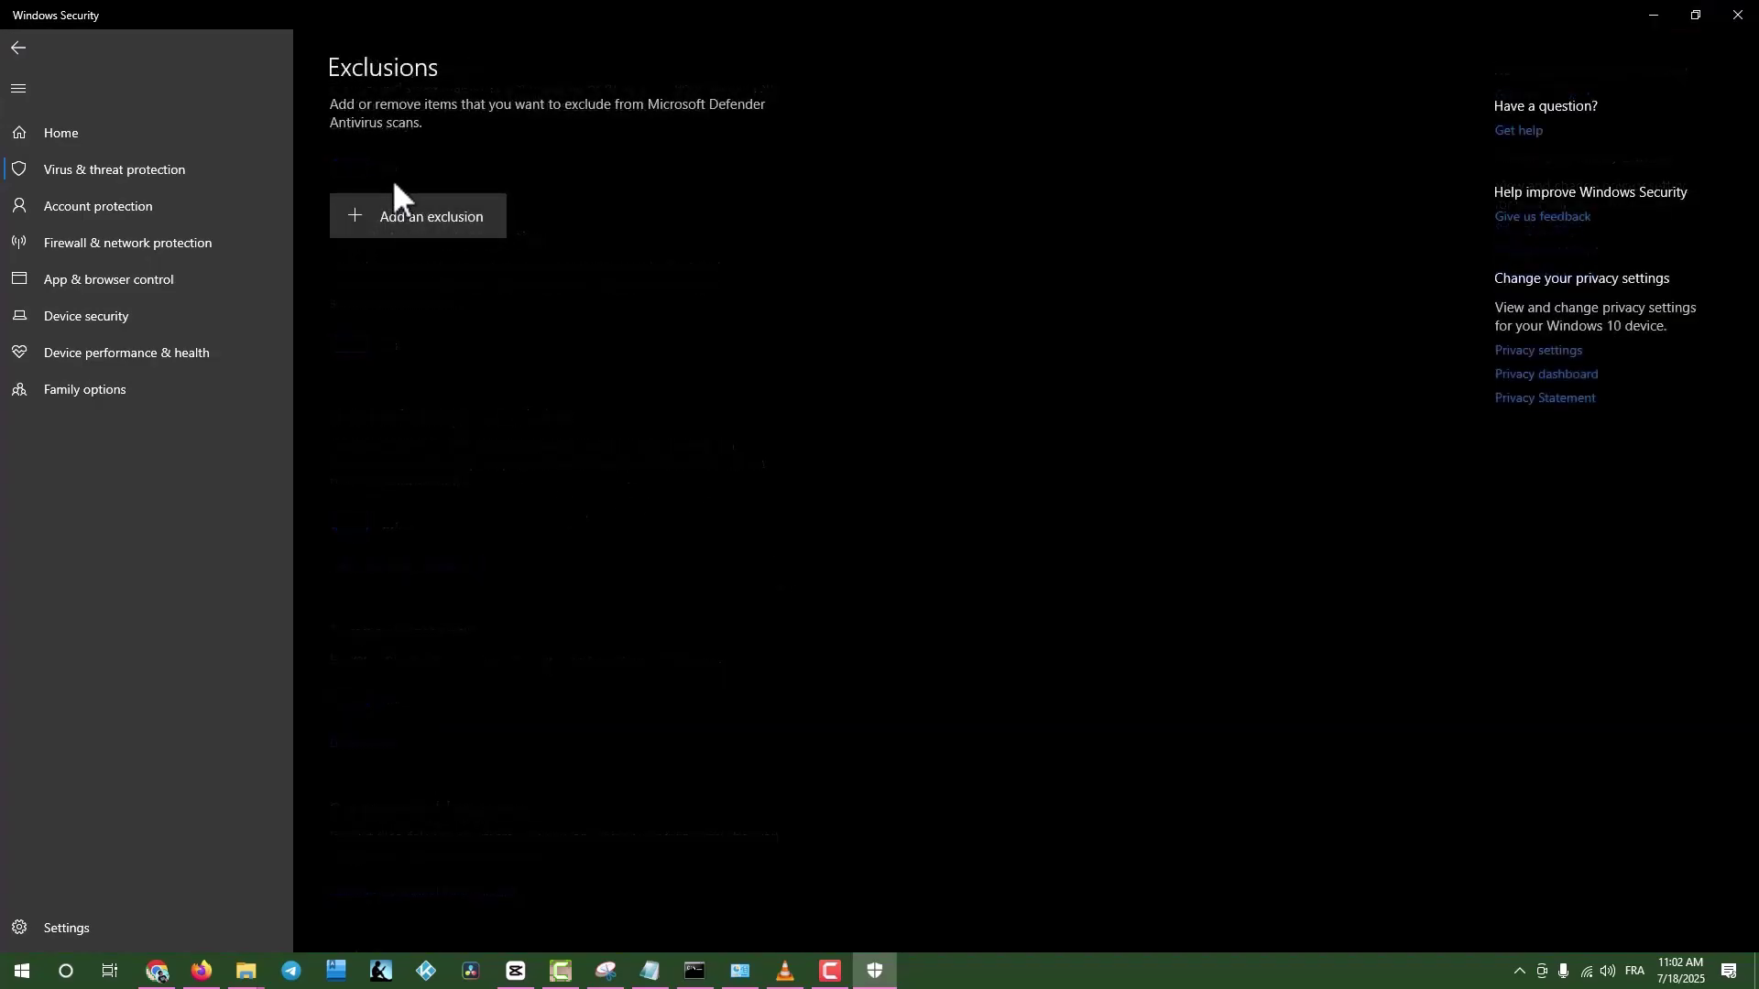
click(403, 214)
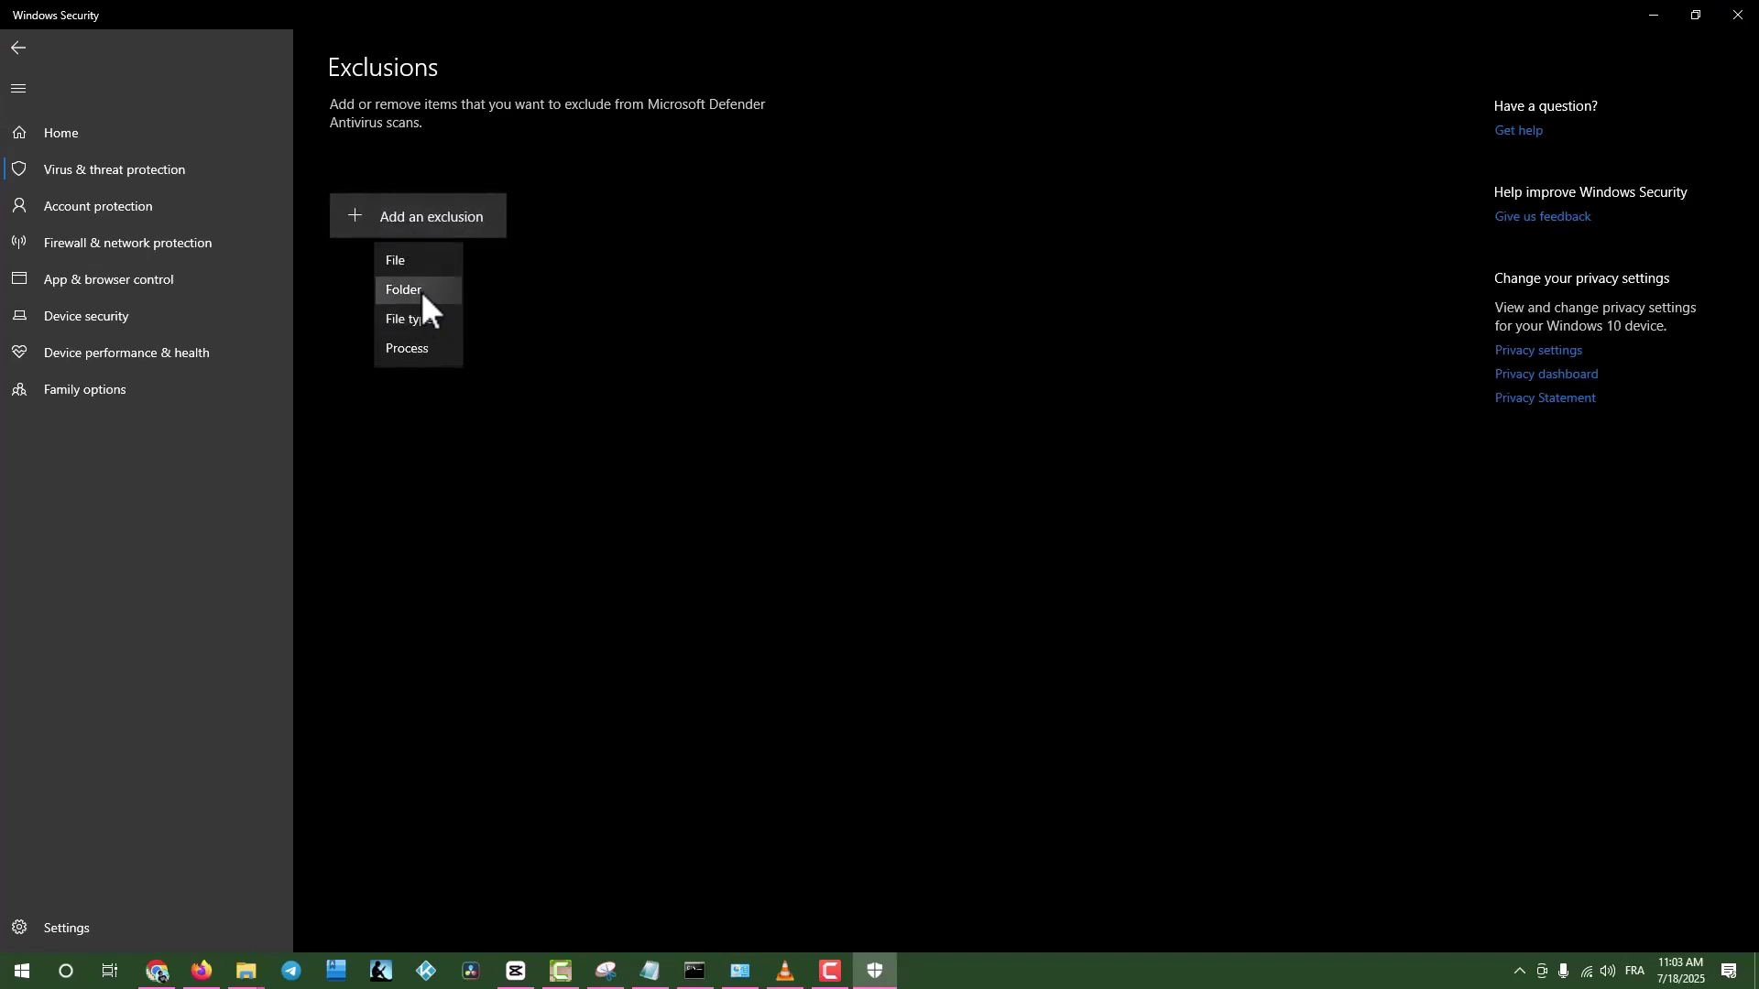
click(422, 289)
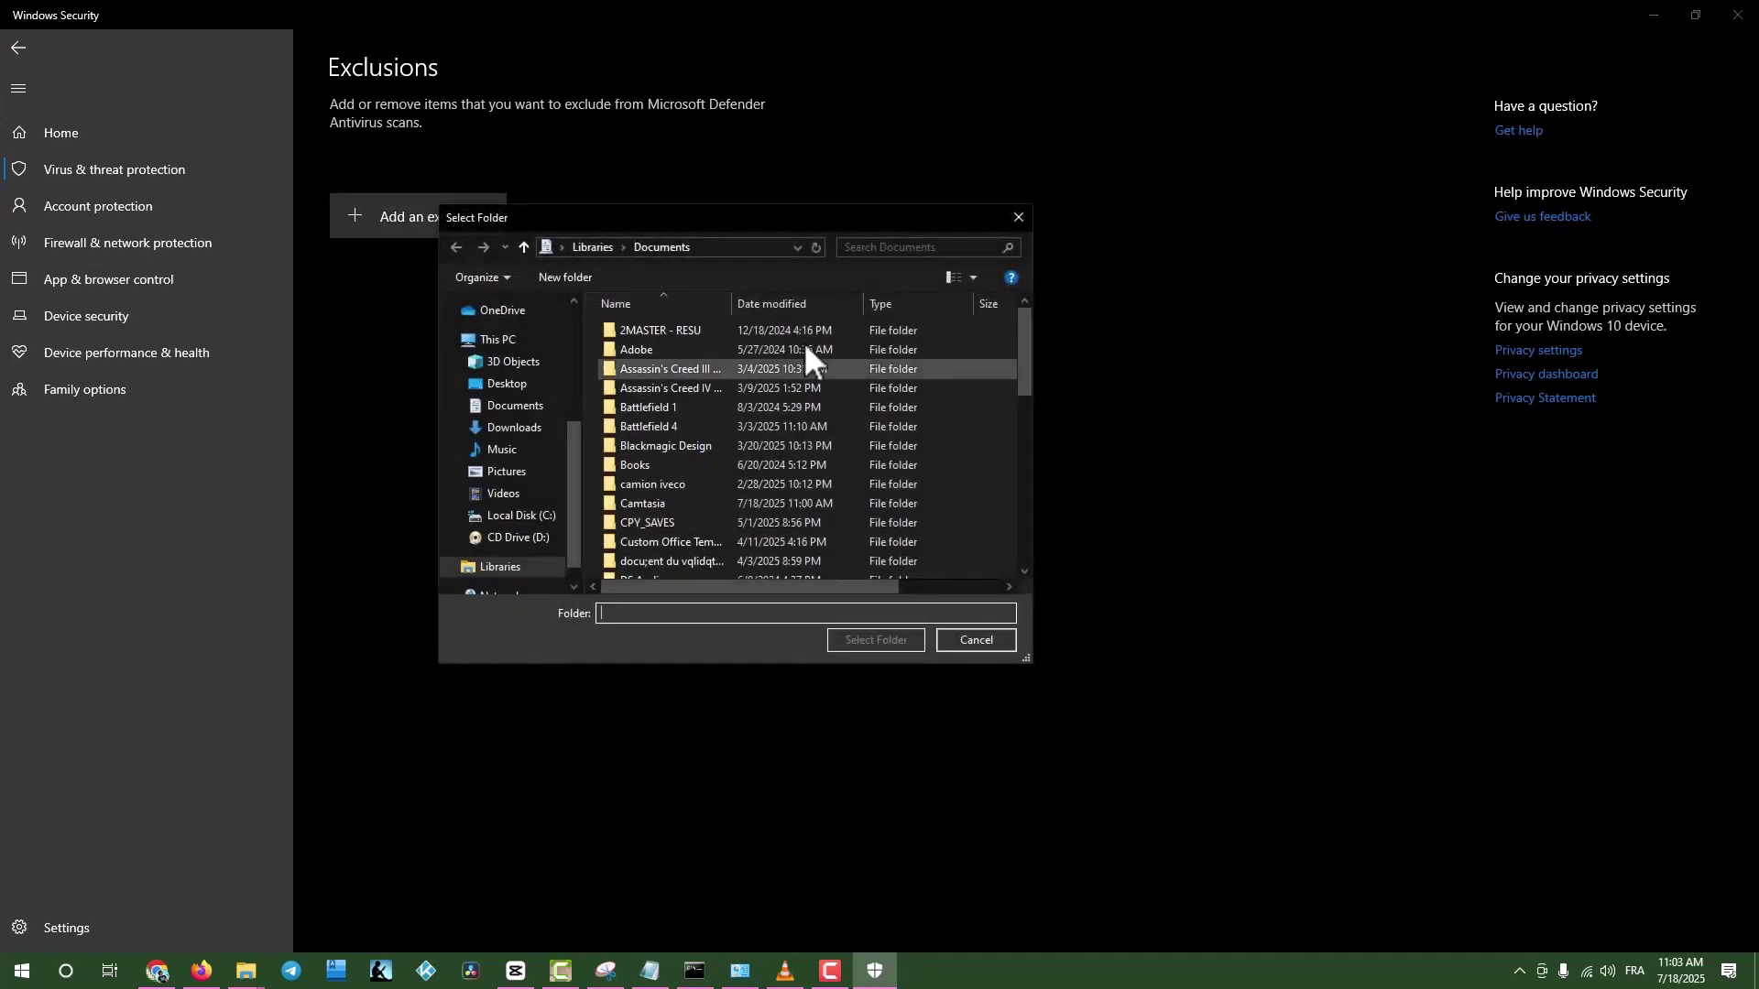
click(1019, 220)
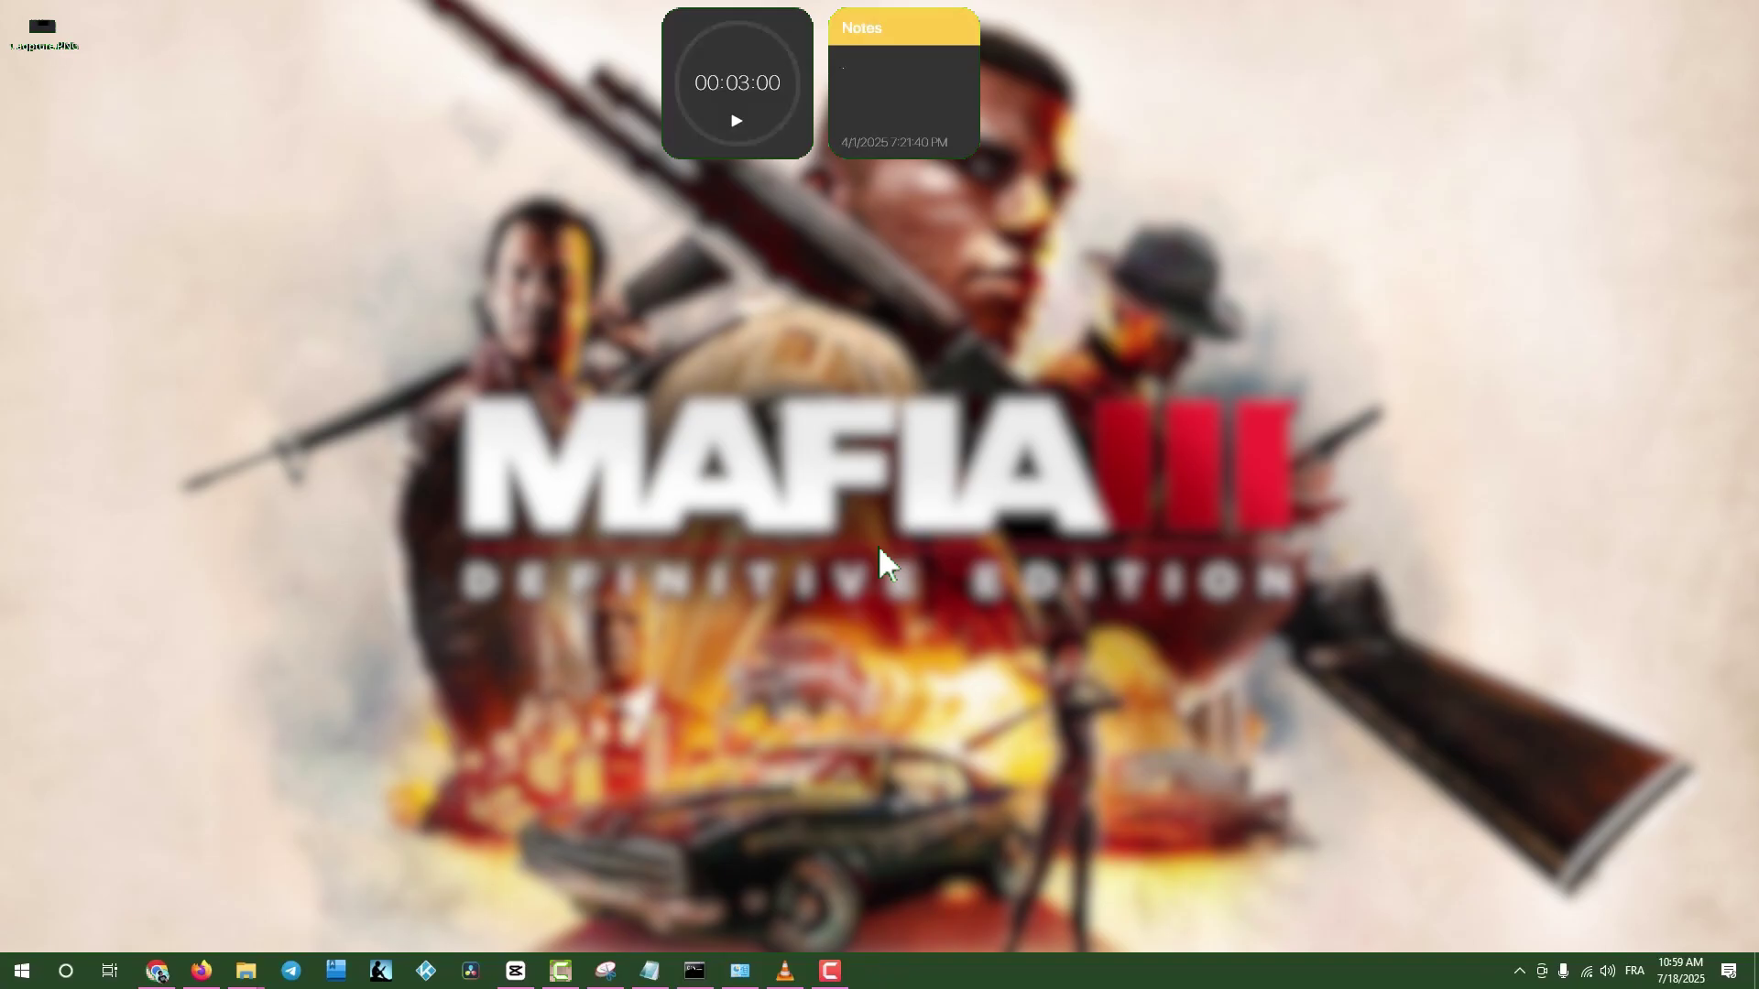
- Launch Command Prompt as administrator from a Start menu search for 'cm'
key(super)
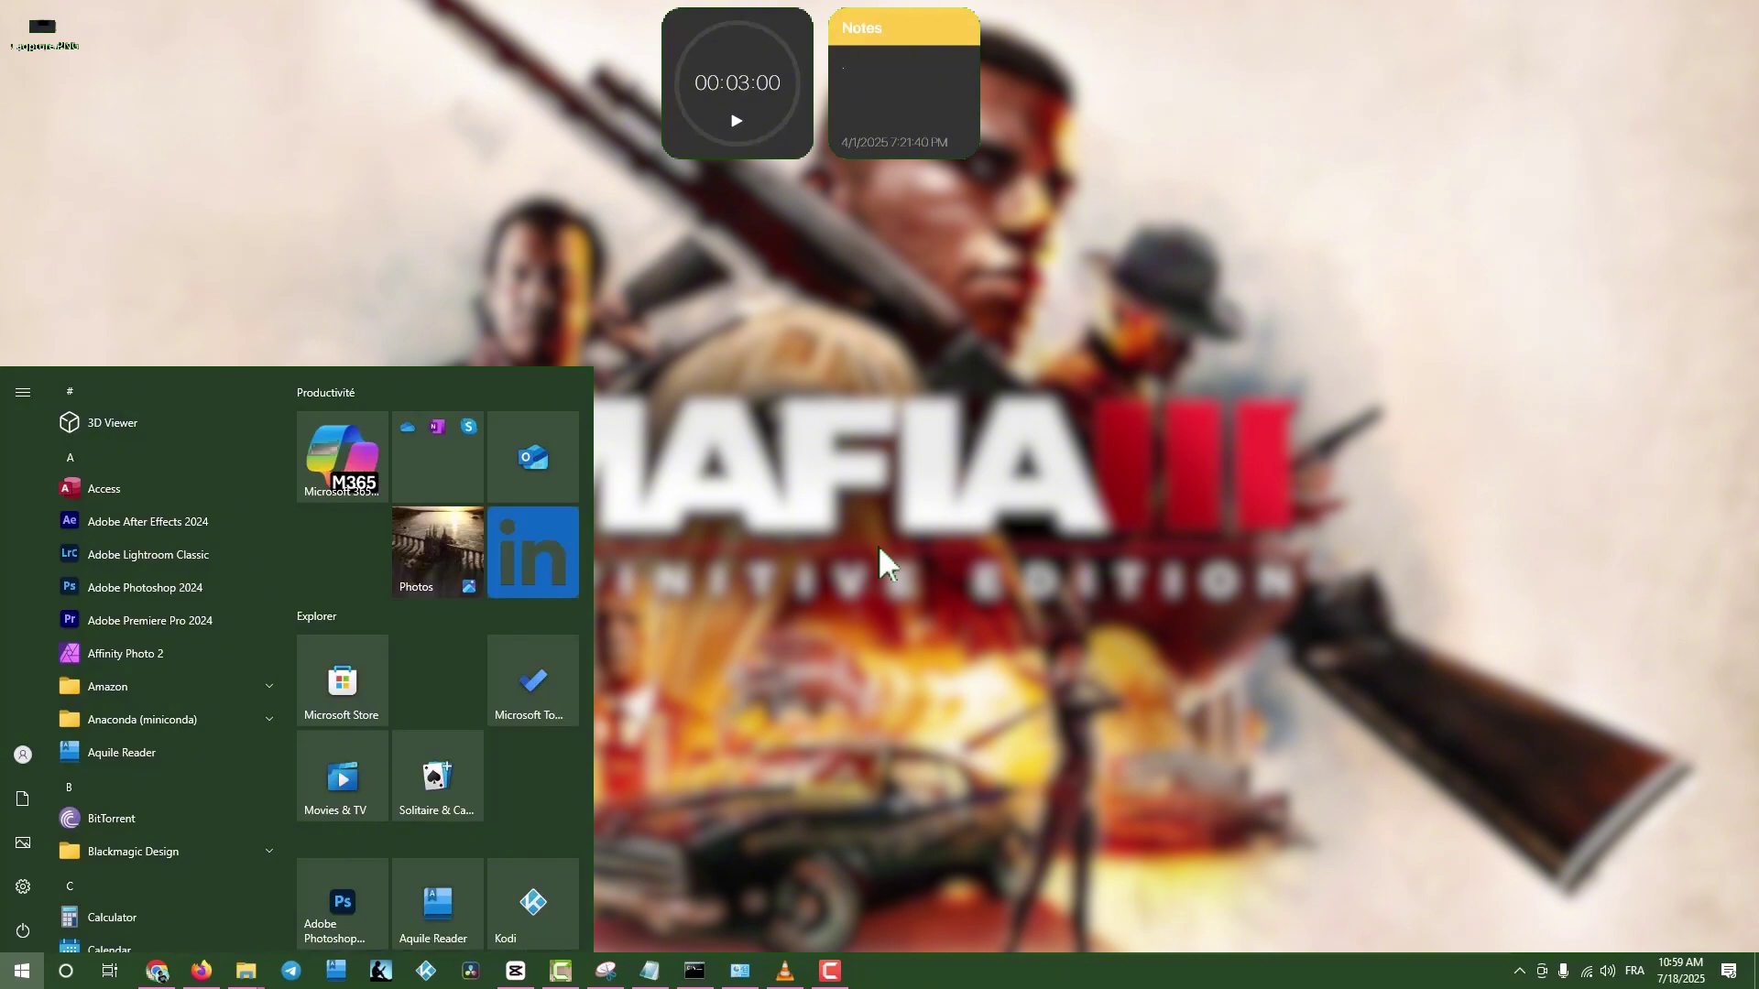
text(cm)
right_click(171, 463)
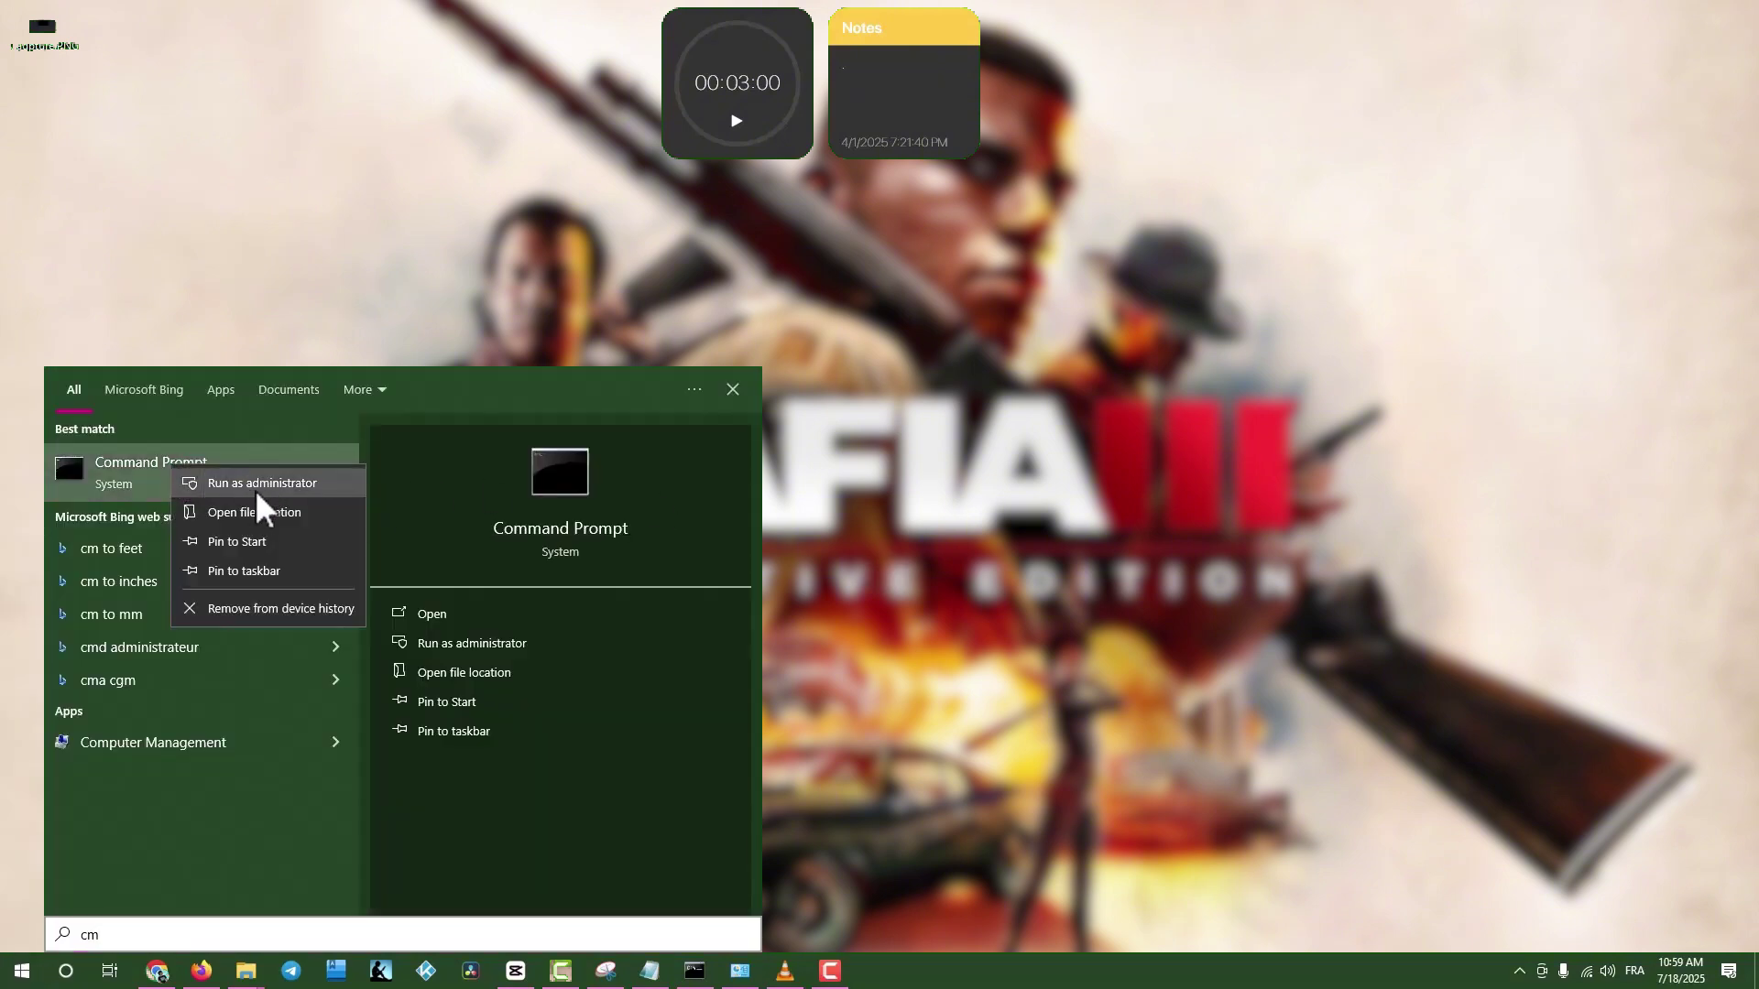
click(255, 489)
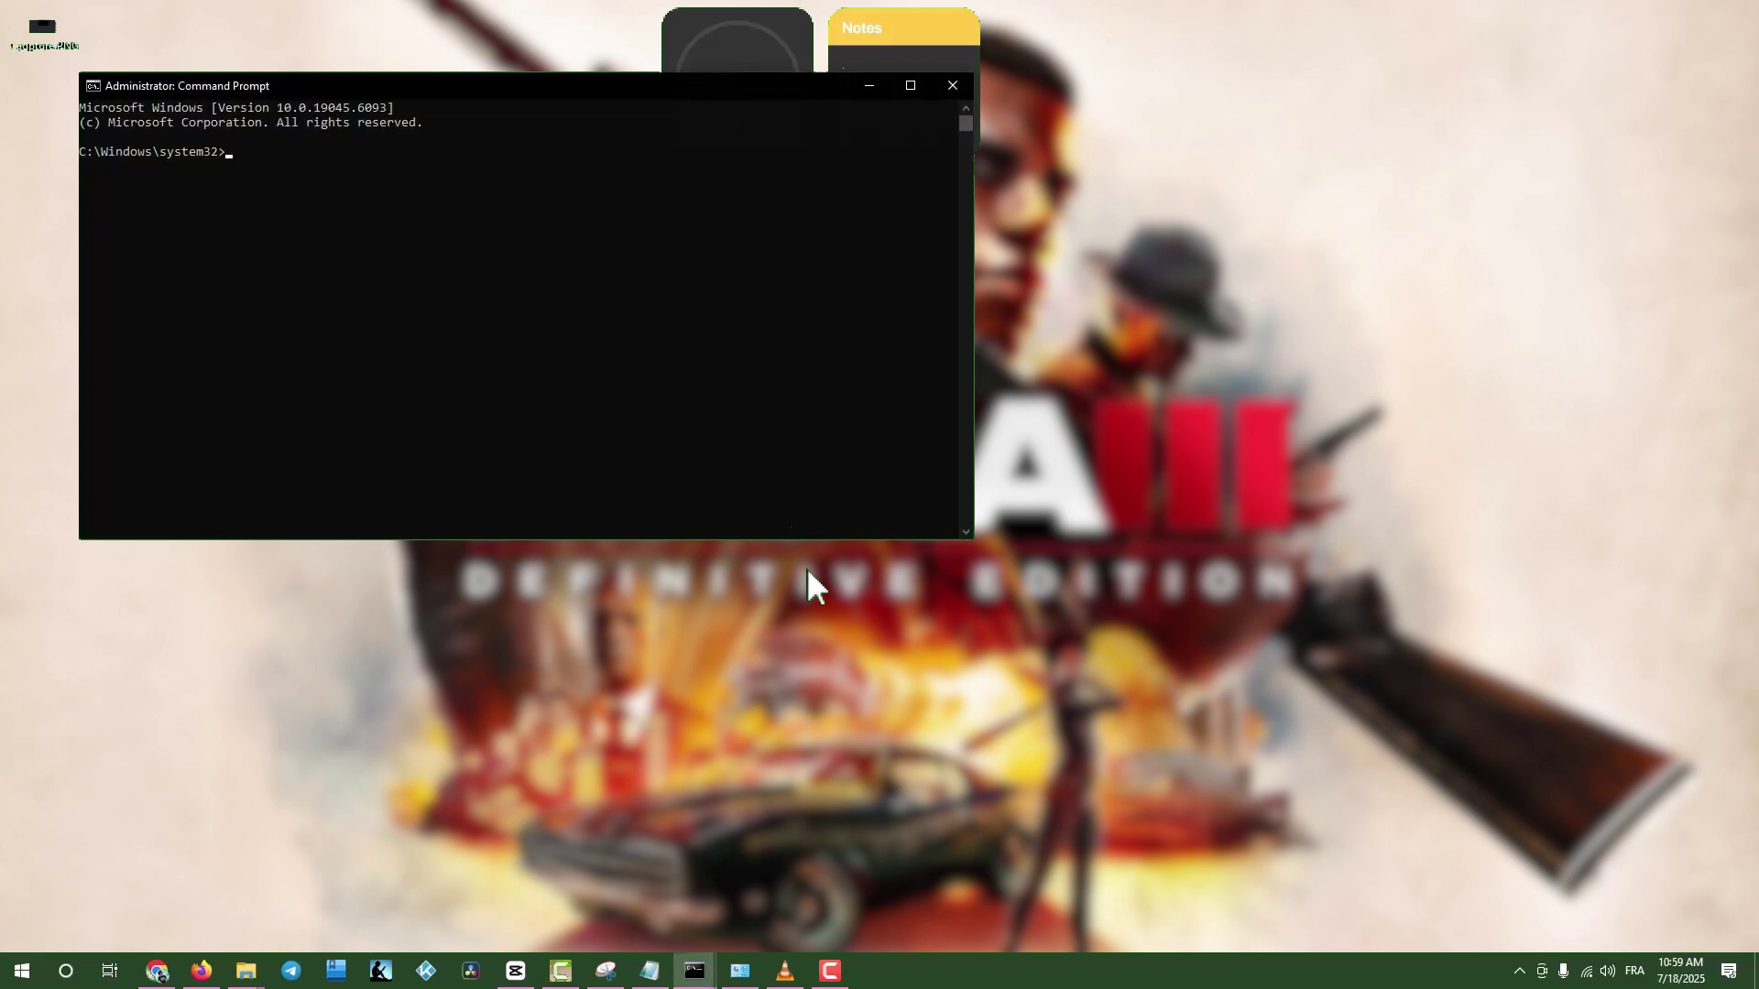
- Run 'sfc /scannow' in the elevated Command Prompt window
drag(691, 99, 967, 297)
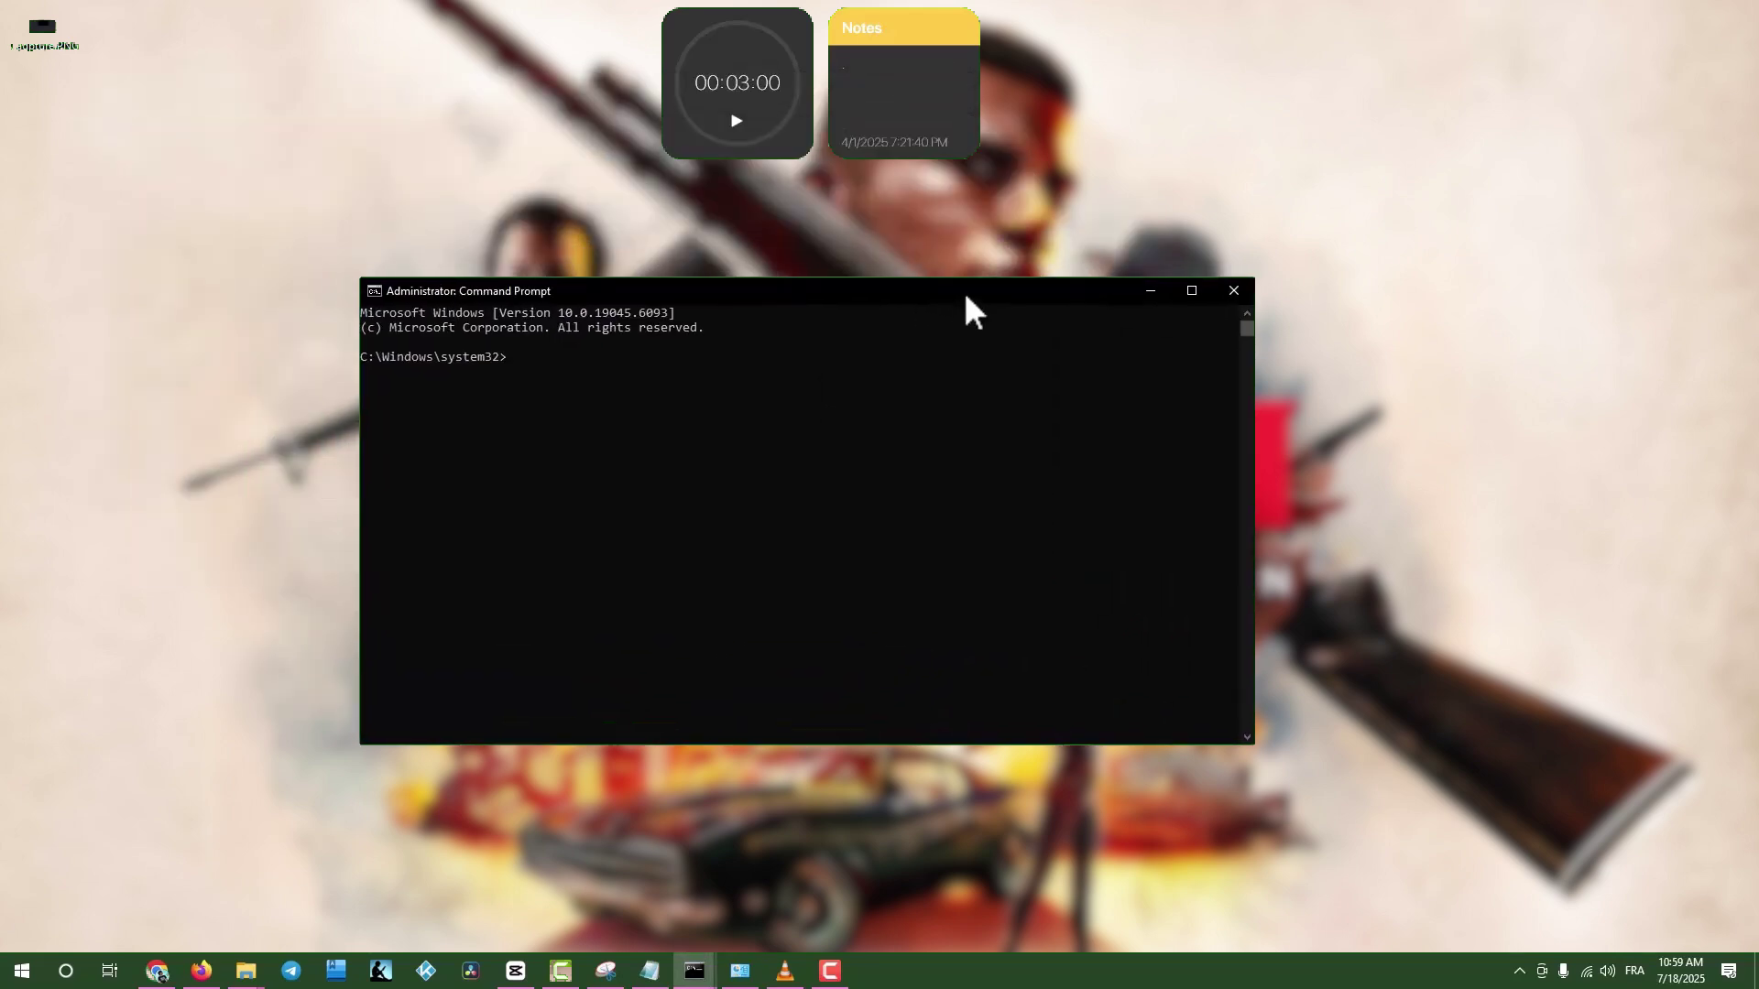
text(sfc /scannow)
key(Return)
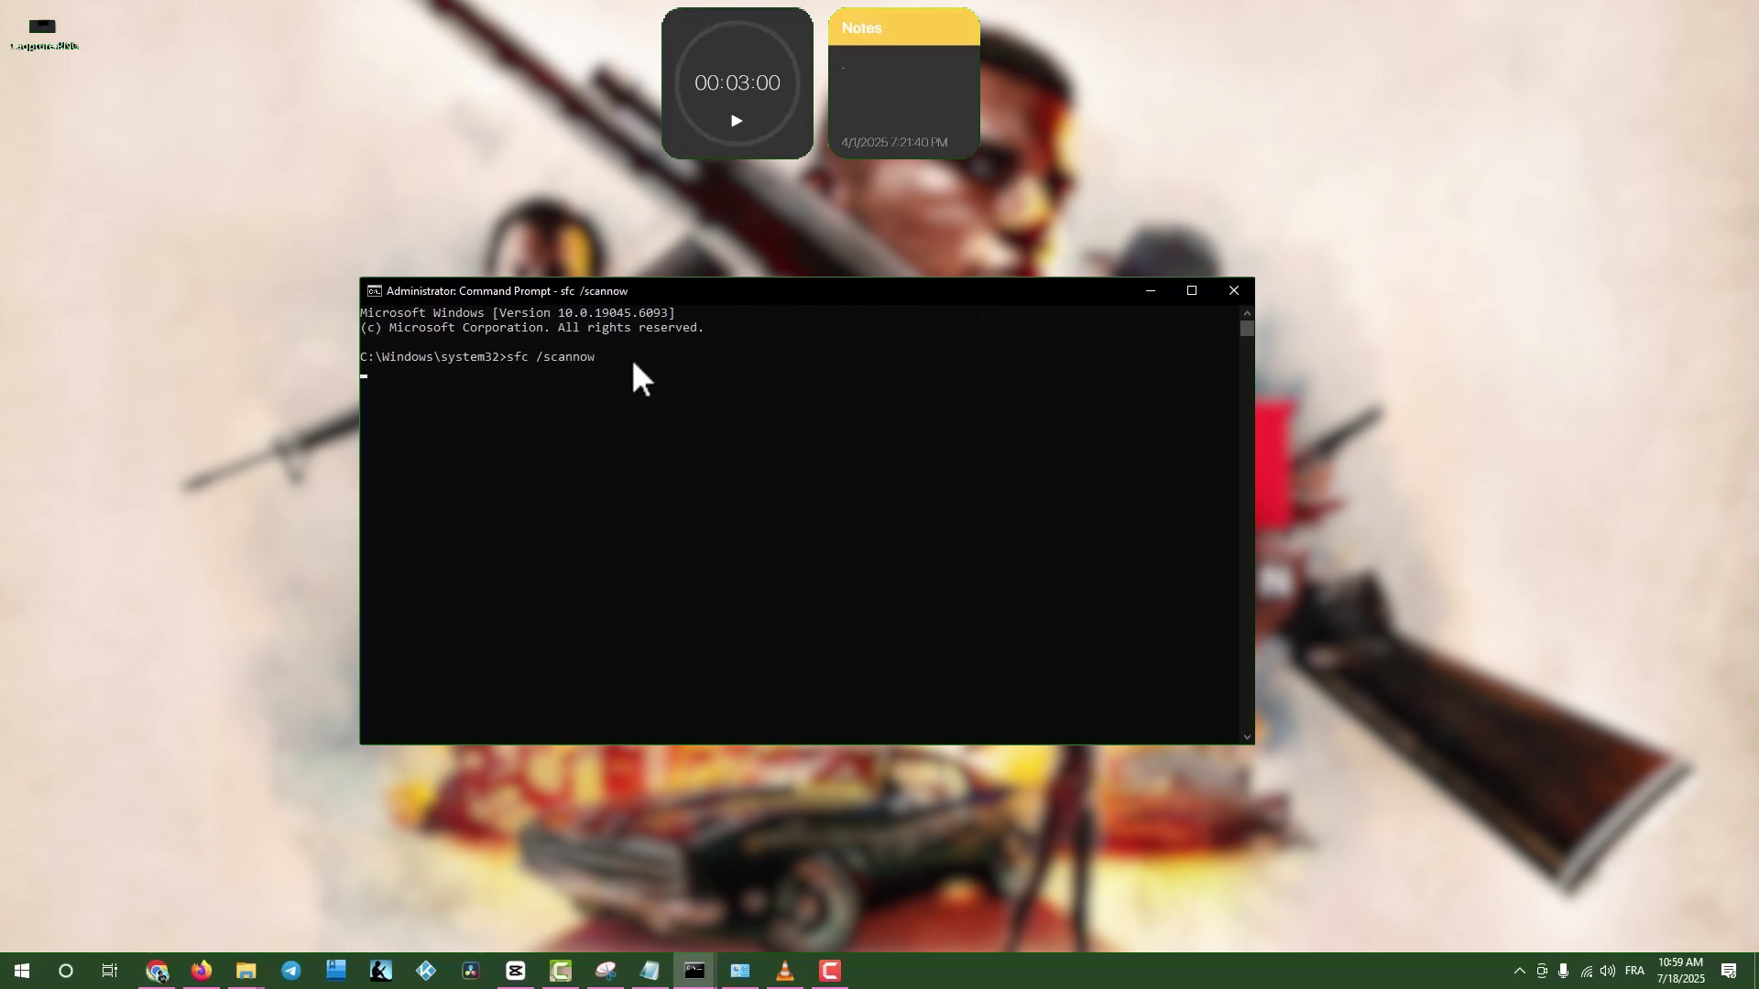